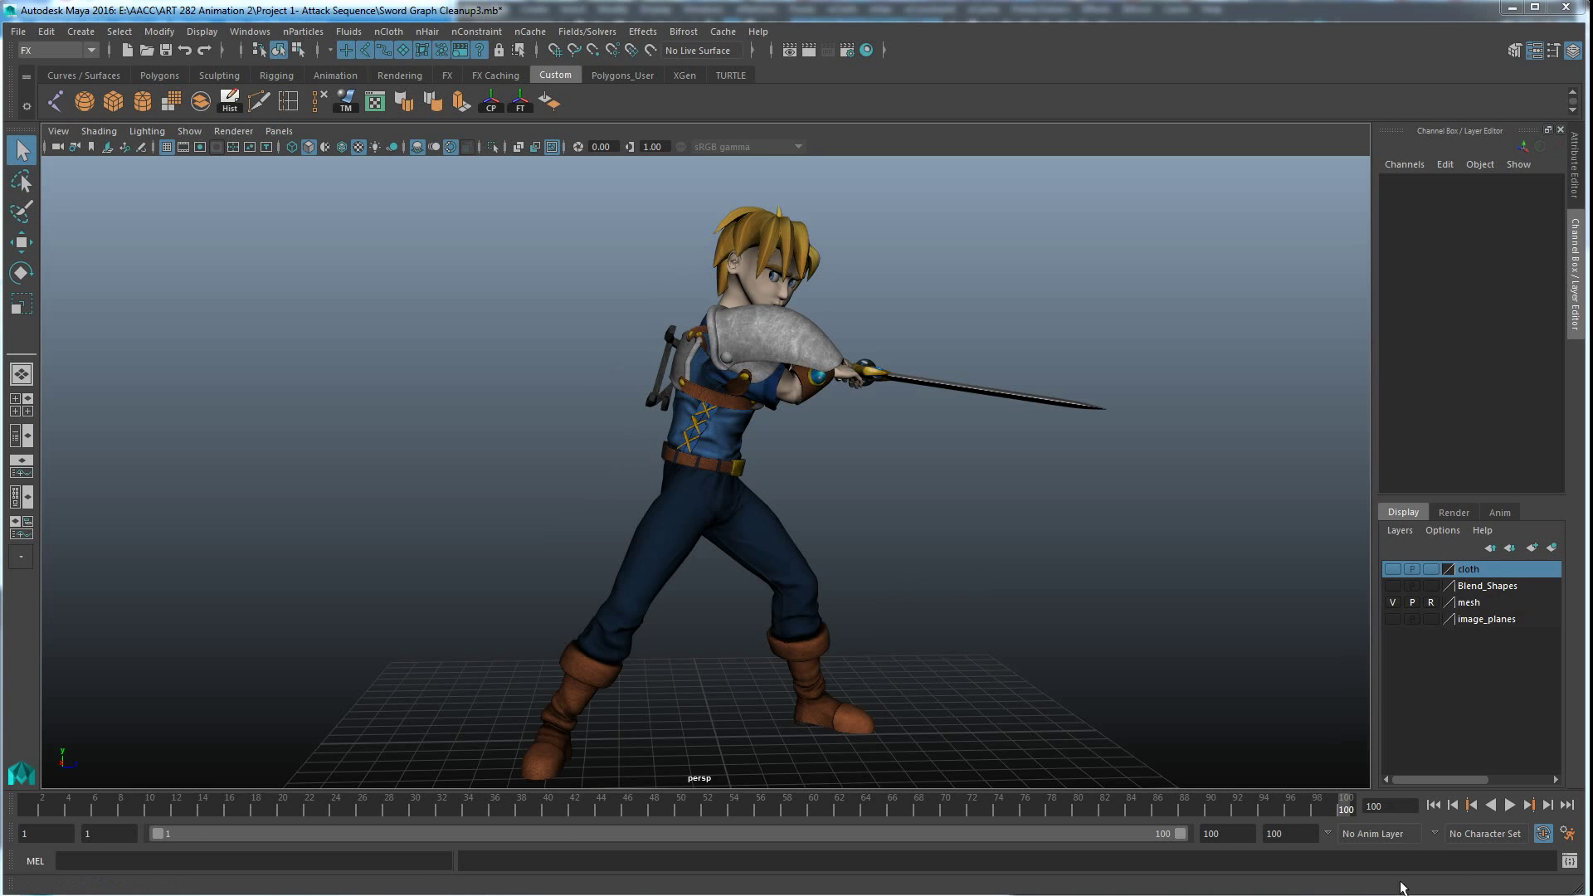
Play and stop the animation, then show the cloth display layer.
left_click(1510, 805)
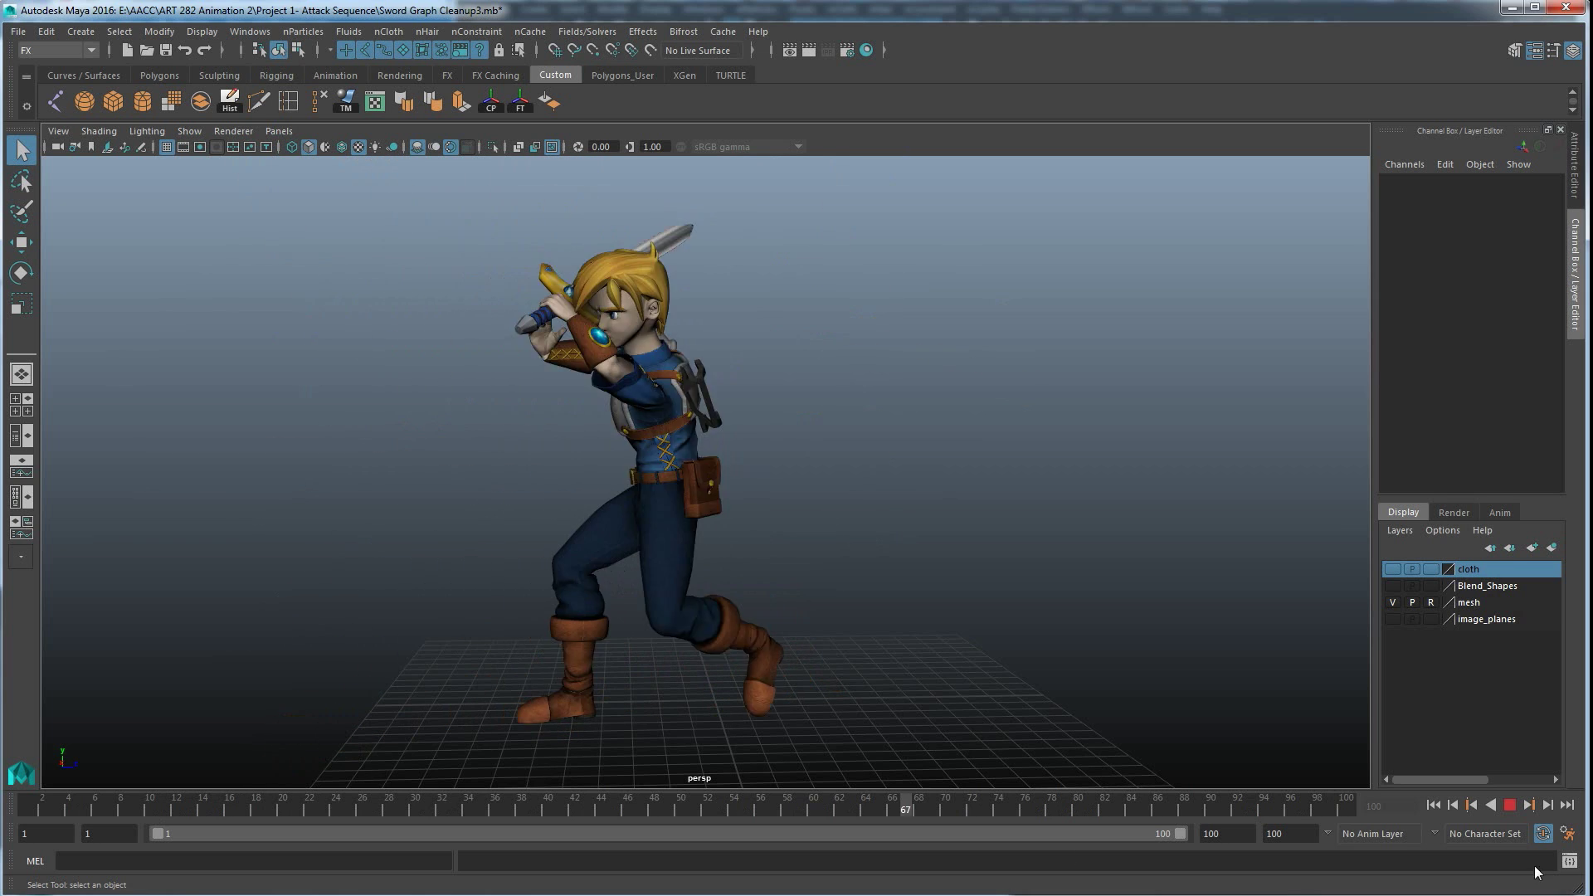
left_click(1510, 804)
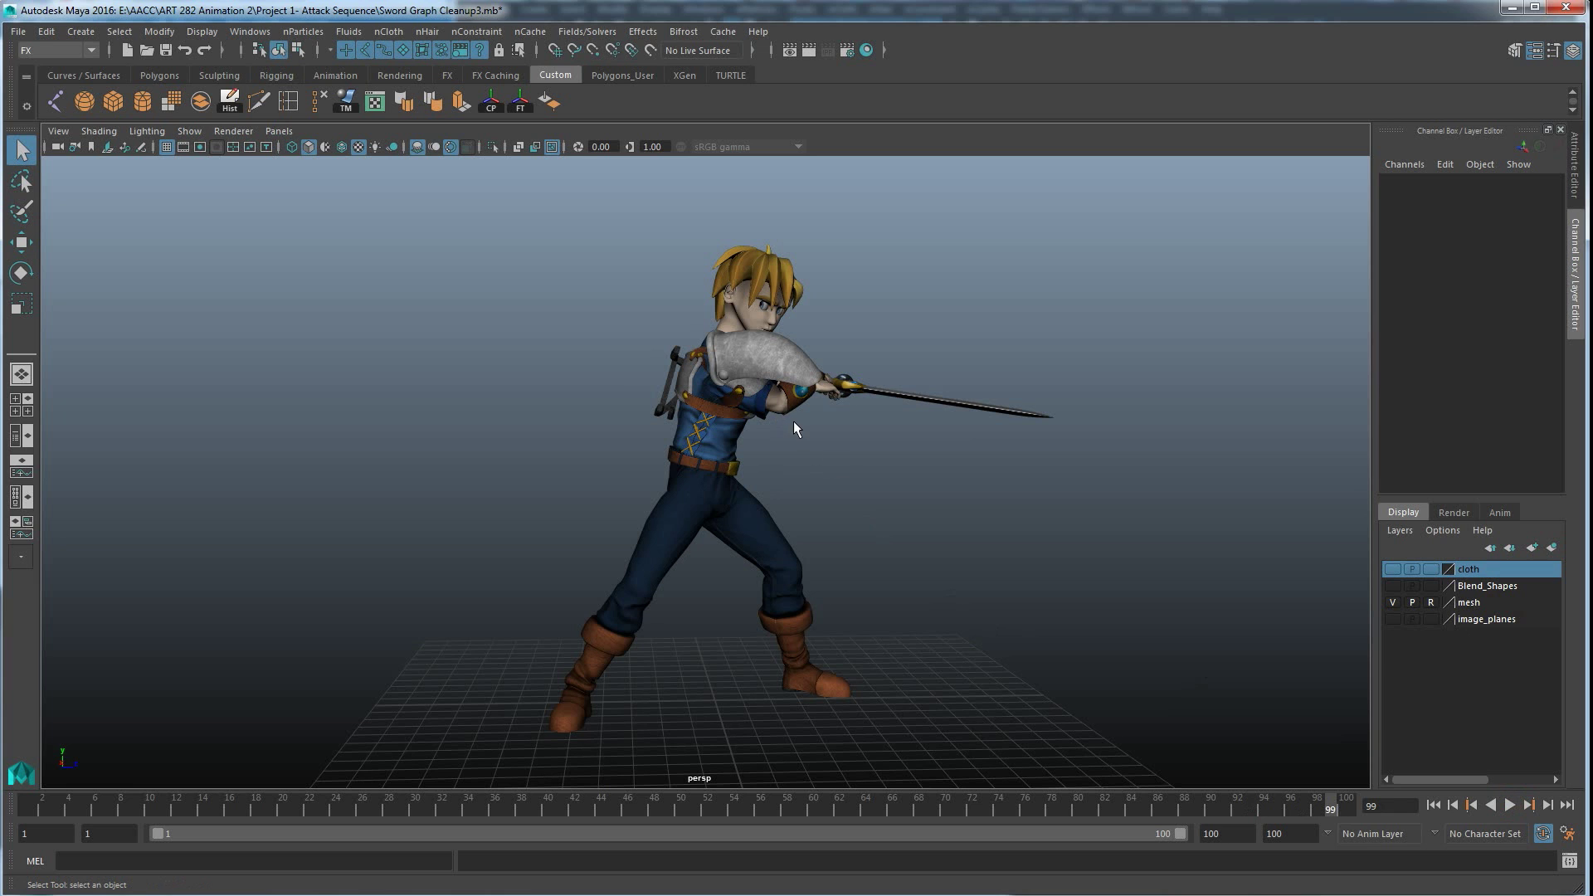
left_click(1393, 569)
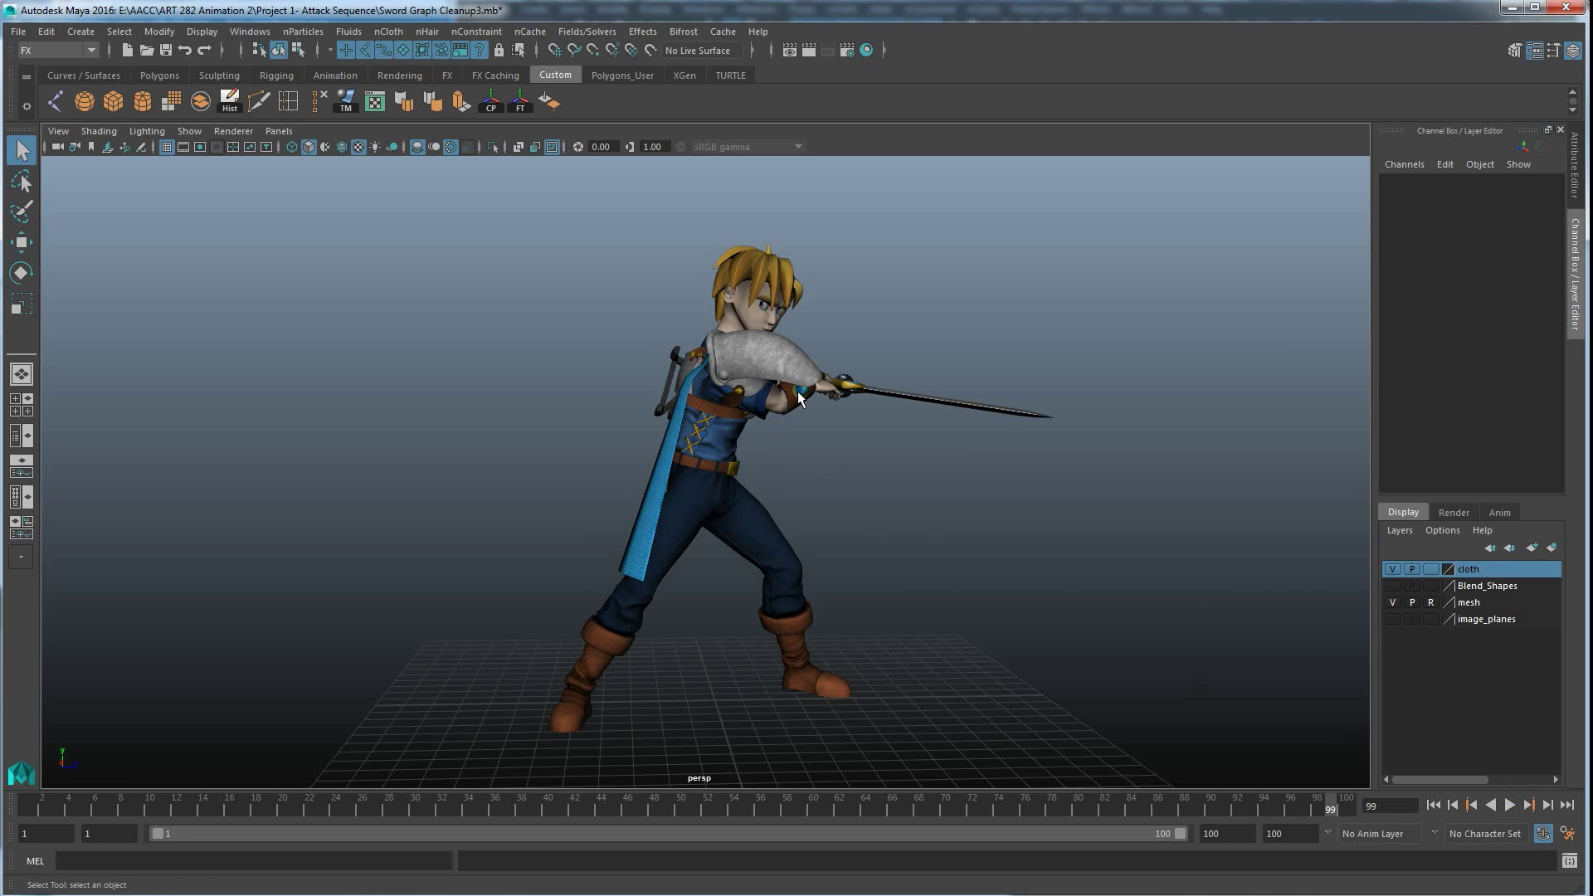
Replay with the scarf visible, rewind to frame 1 and select the scarf.
left_click(1509, 806)
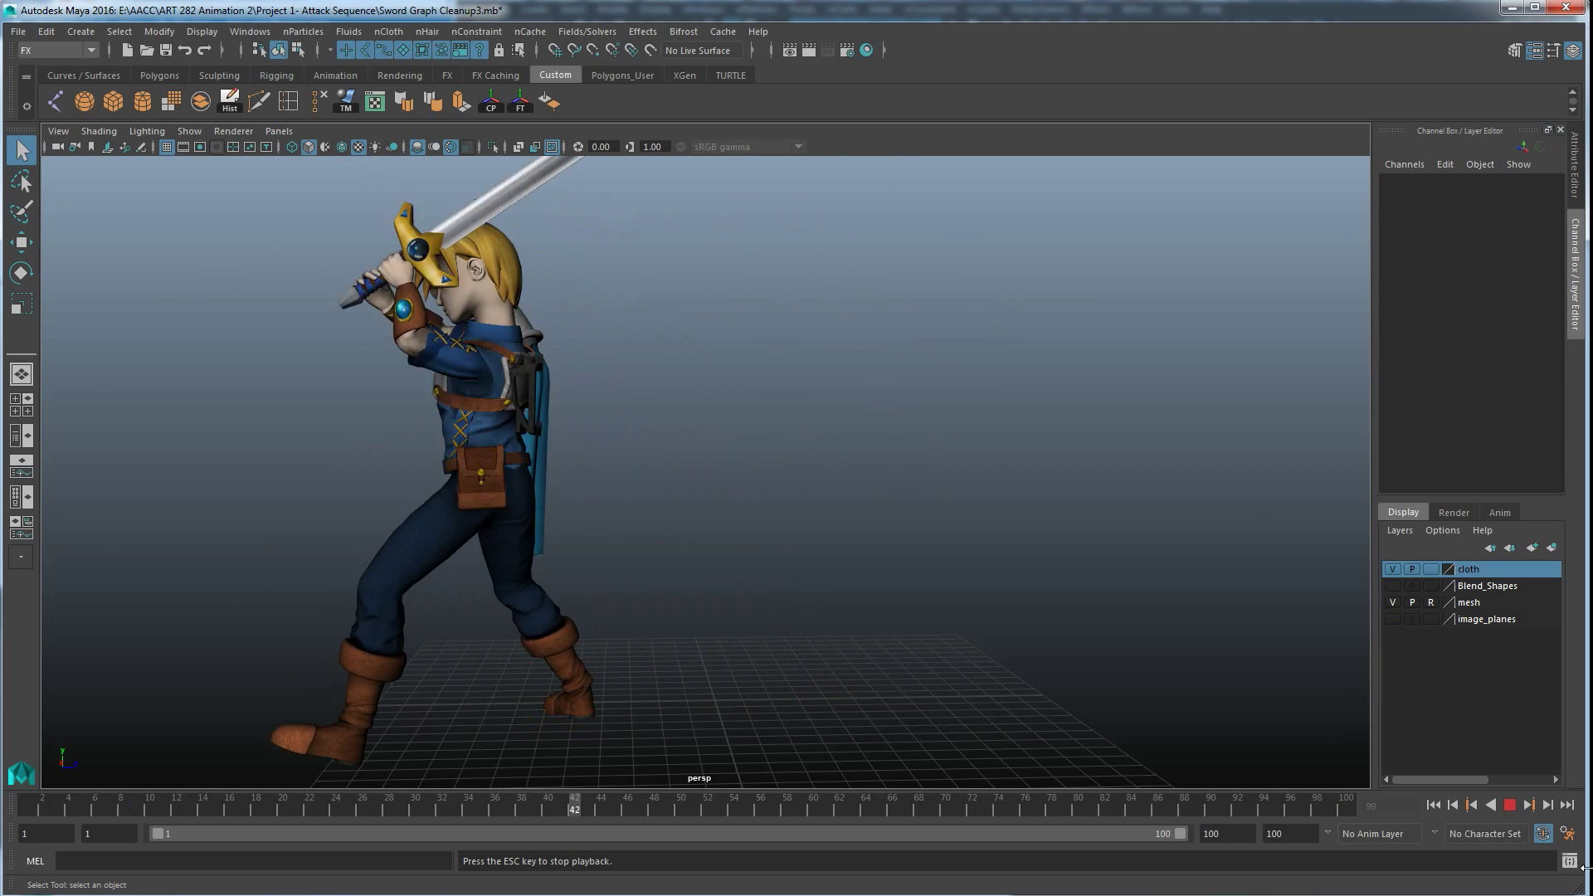
left_click(1511, 806)
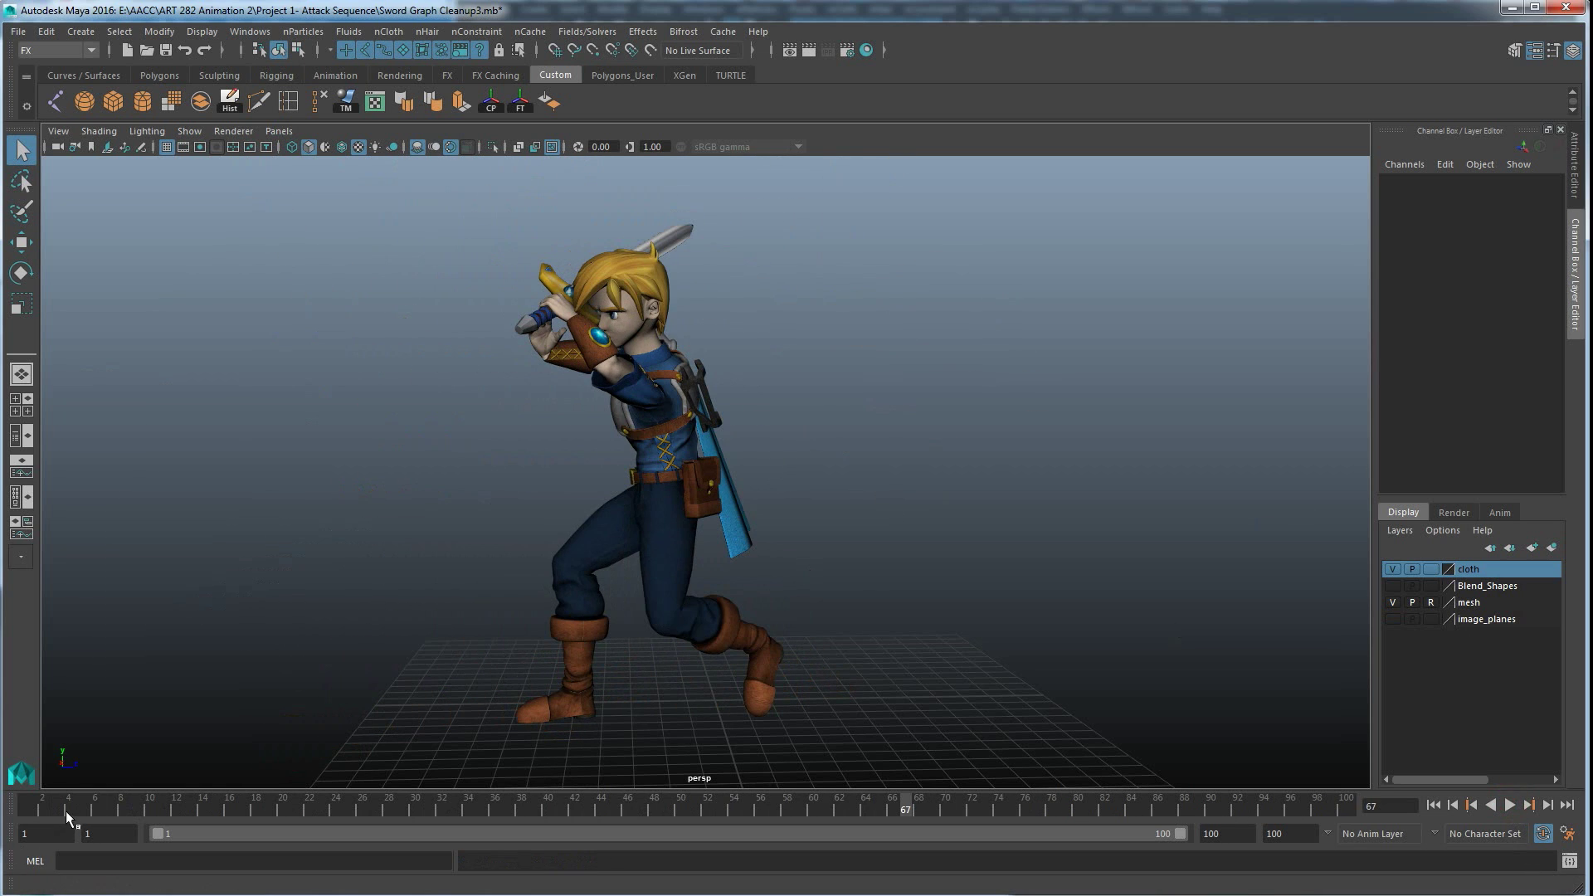
left_click_drag(66, 811, 8, 807)
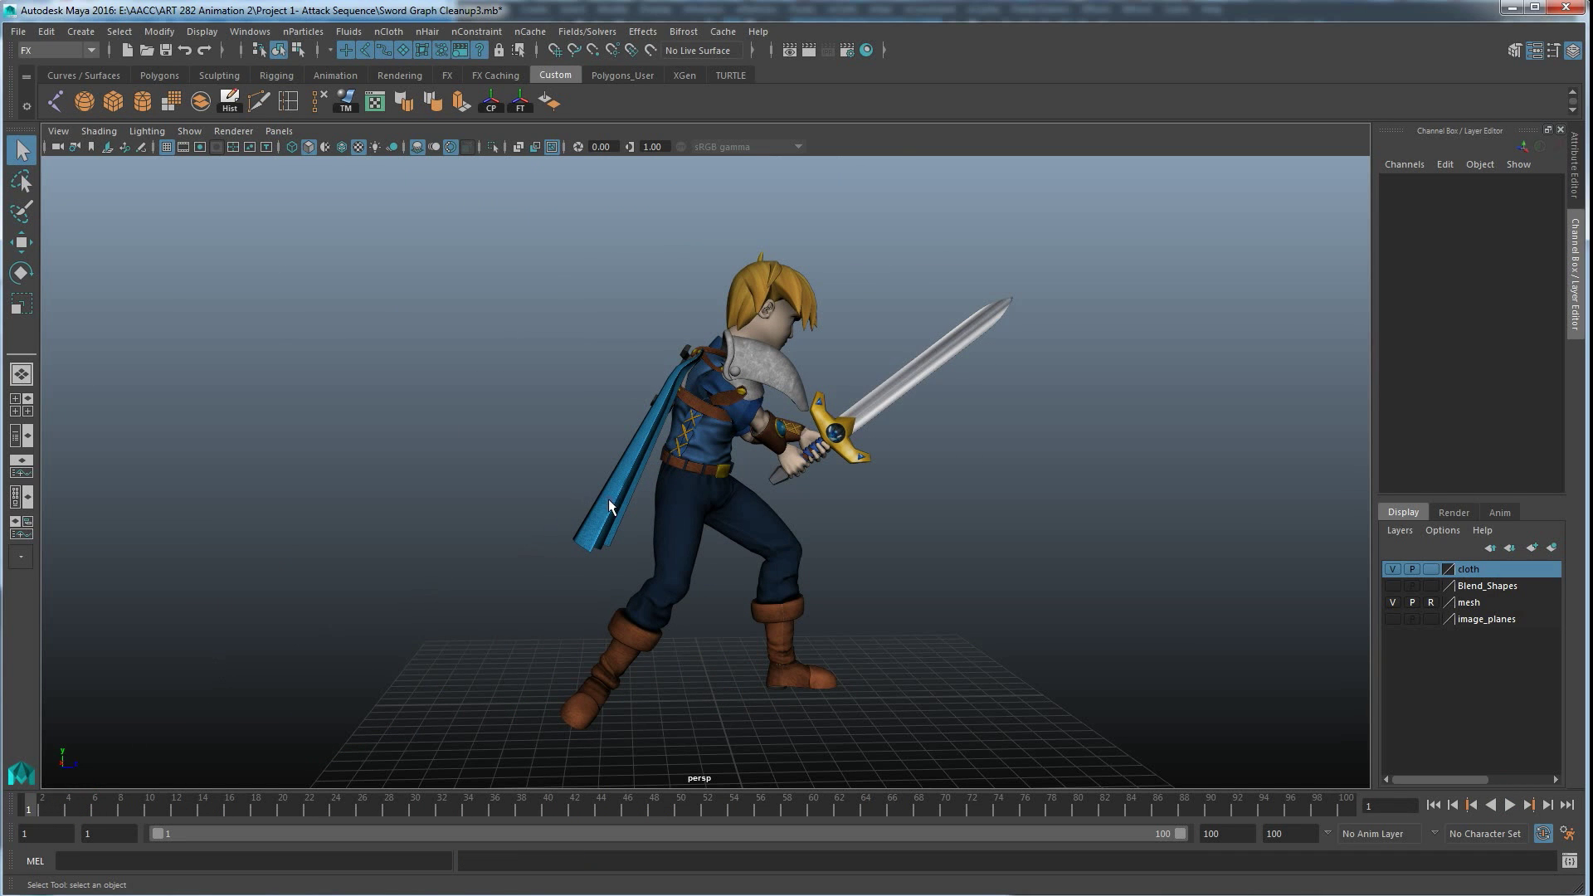
left_click(630, 465)
Raise the scarf higher on the character's back and tilt it about X.
mouse_move(631, 496)
left_mouse_down("alt")
mouse_move(722, 603)
mouse_move(760, 619)
mouse_move(760, 585)
mouse_move(599, 586)
mouse_move(696, 614)
mouse_move(679, 554)
mouse_move(699, 552)
mouse_move(508, 422)
left_mouse_up("alt")
key("w")
key("e")
key("w")
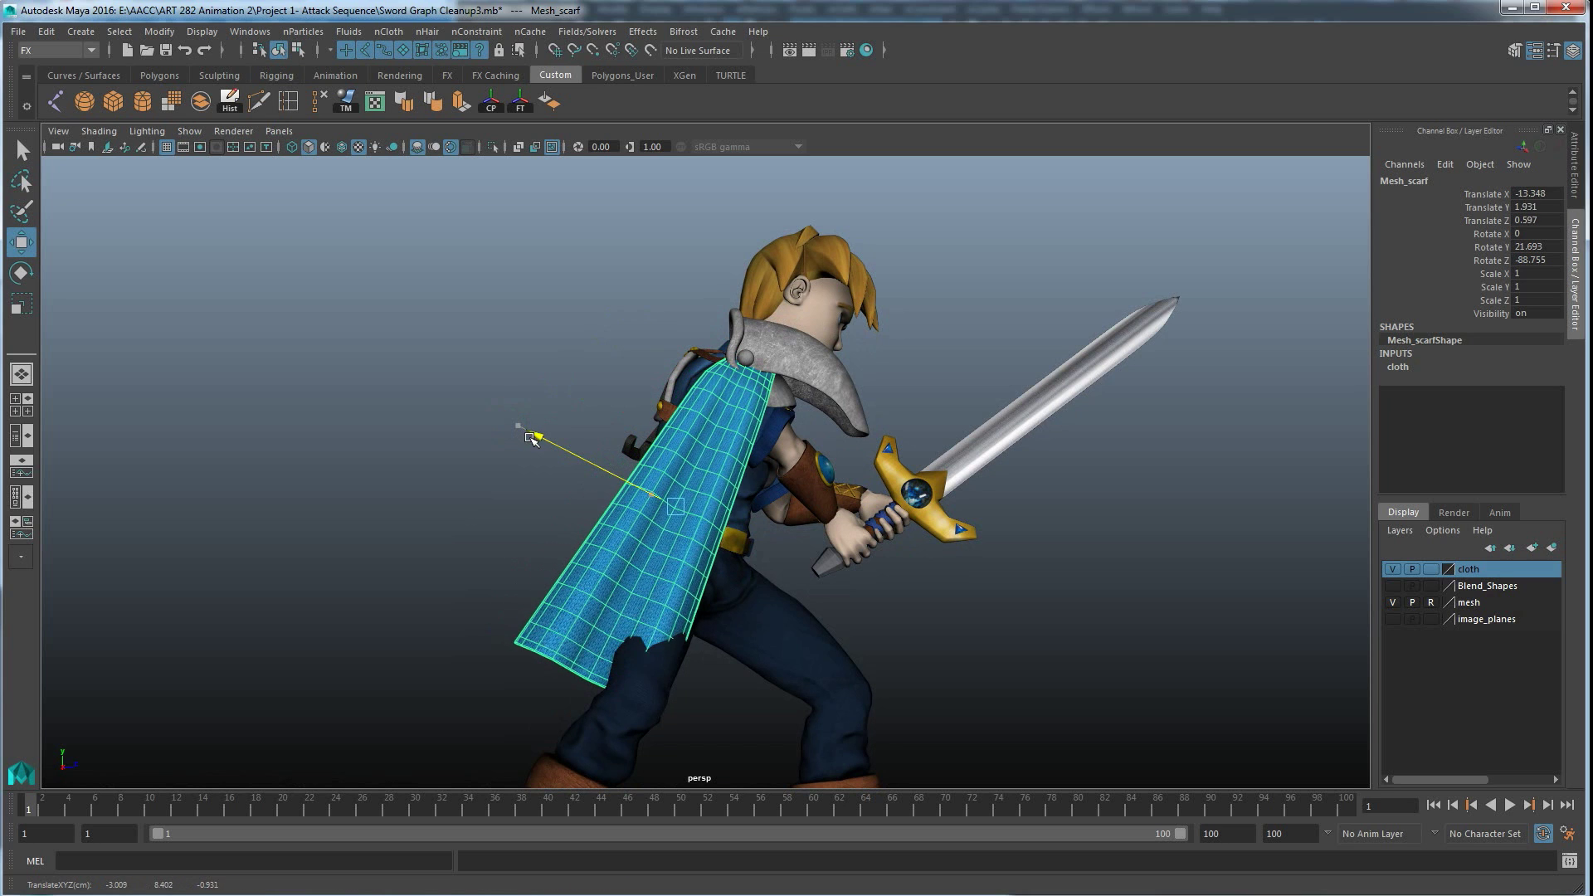
left_click_drag(508, 421, 619, 528)
key("e")
left_click_drag(600, 668, 586, 620)
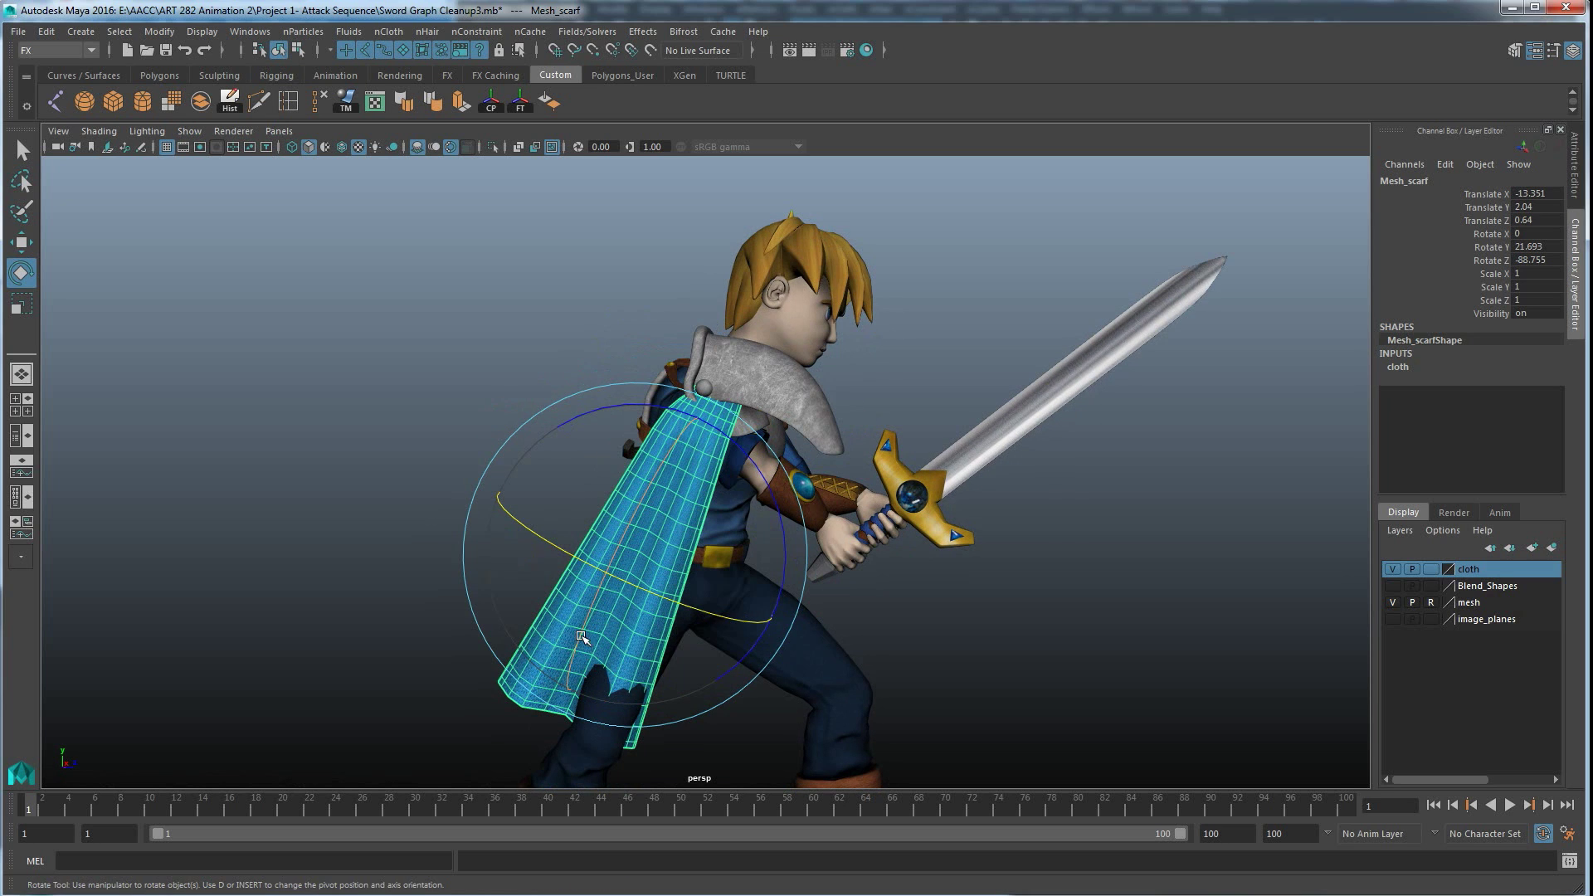
key("w")
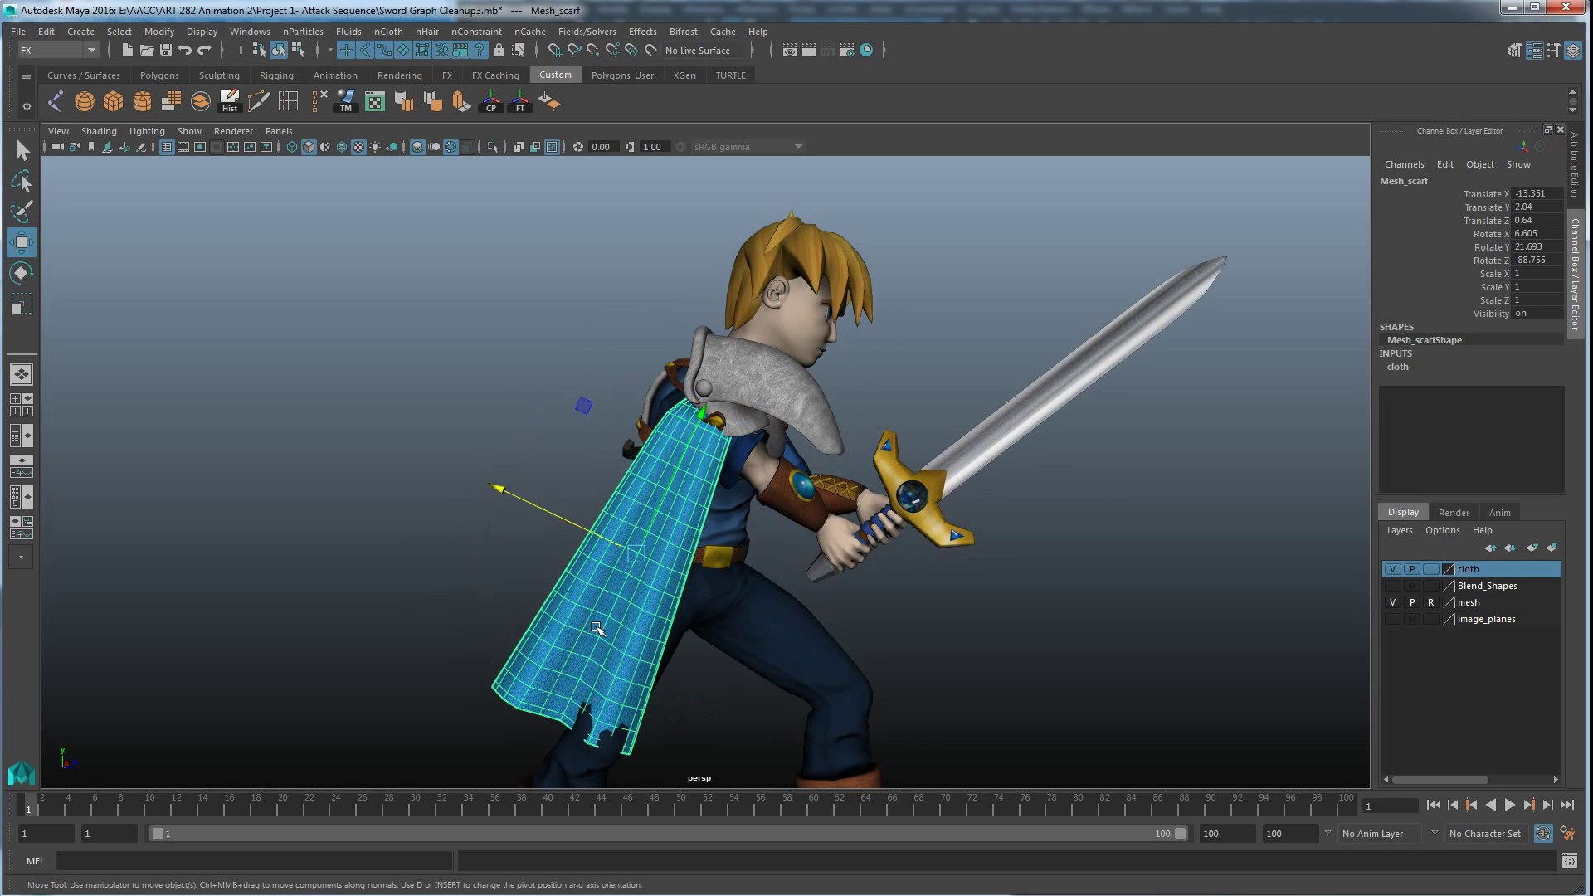
mouse_move(586, 620)
left_mouse_down("alt")
mouse_move(713, 603)
mouse_move(722, 536)
mouse_move(785, 530)
mouse_move(929, 445)
left_mouse_up("alt")
Nudge and rotate the scarf until it fits snugly under the shoulder pad.
mouse_move(811, 632)
left_mouse_down()
mouse_move(797, 611)
mouse_move(579, 619)
mouse_move(793, 336)
mouse_move(732, 512)
mouse_move(651, 521)
left_mouse_up()
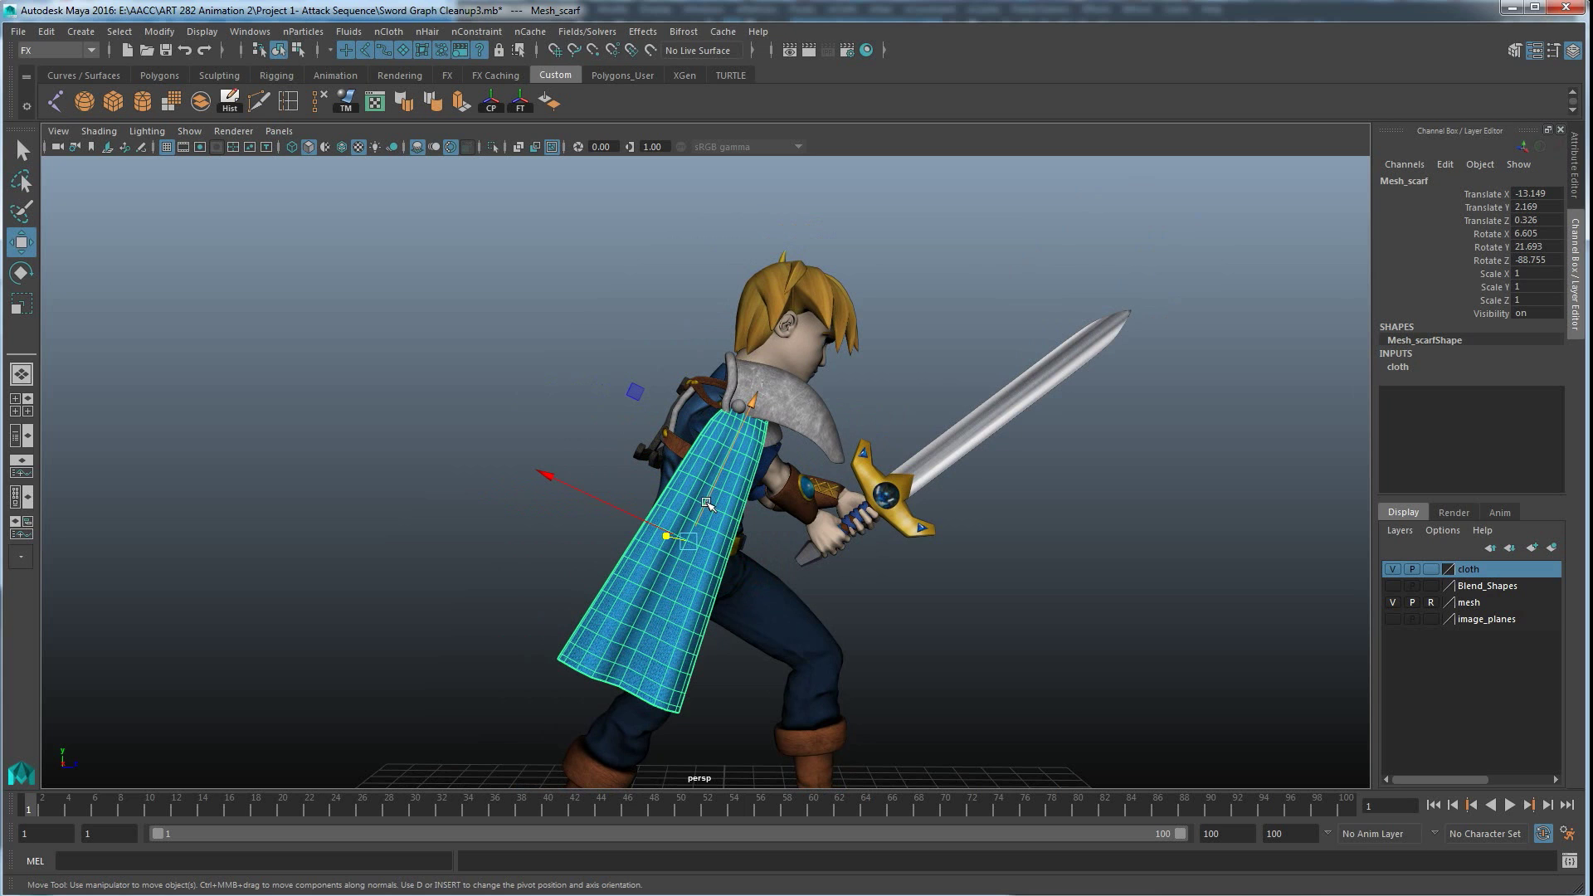
key("e")
left_click_drag(593, 656, 613, 673)
key("w")
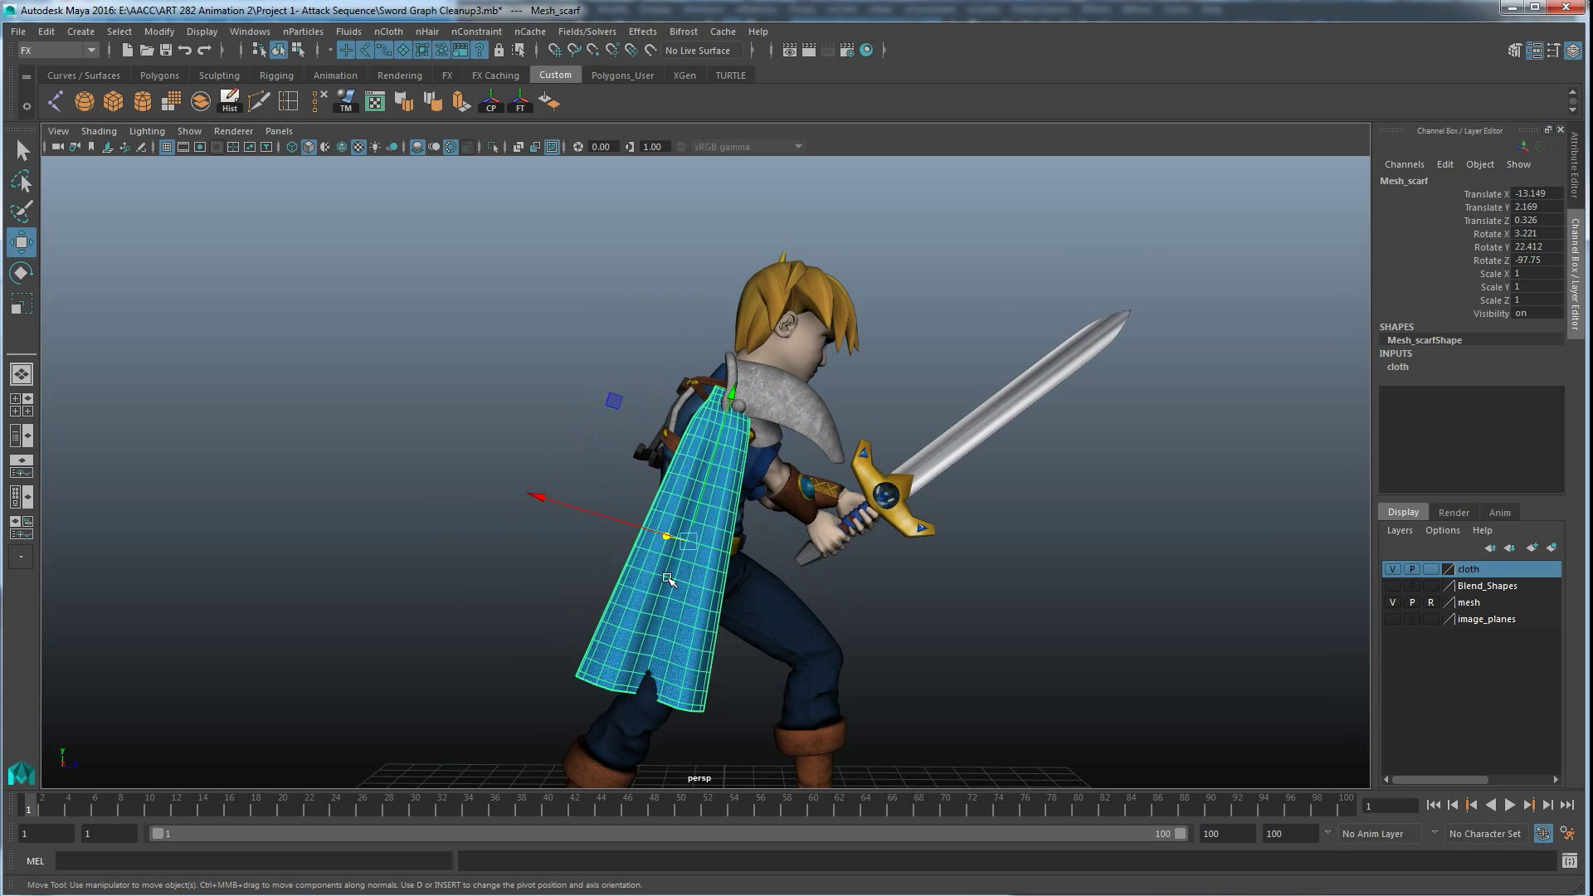
left_click_drag(618, 520, 629, 532)
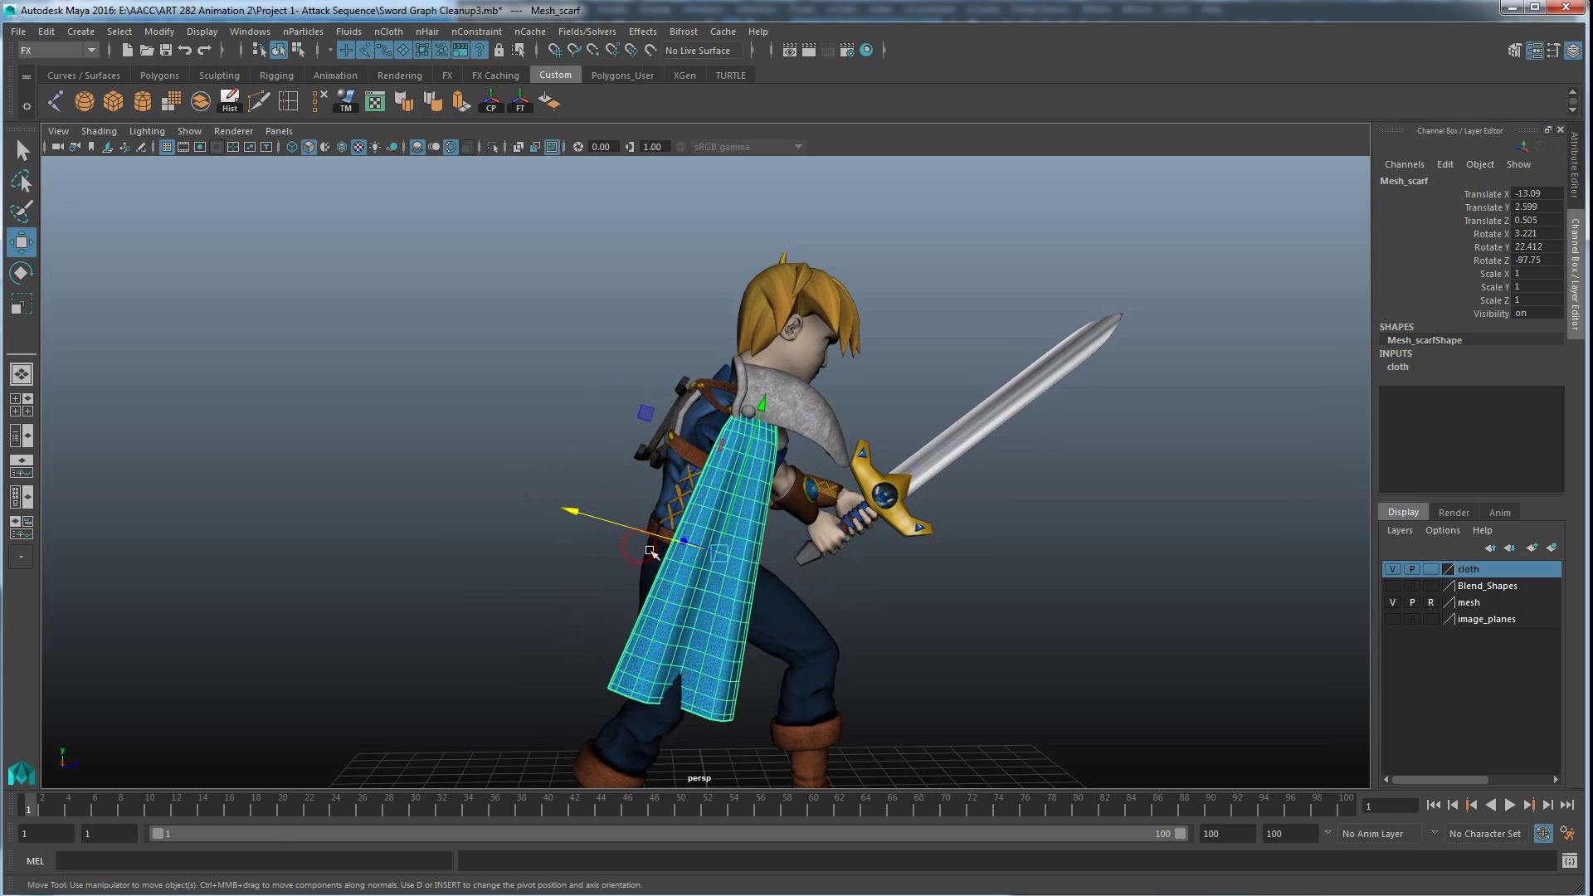
key("e")
mouse_move(763, 526)
left_mouse_down()
mouse_move(782, 530)
mouse_move(688, 538)
mouse_move(693, 551)
mouse_move(565, 317)
left_mouse_up()
key("w")
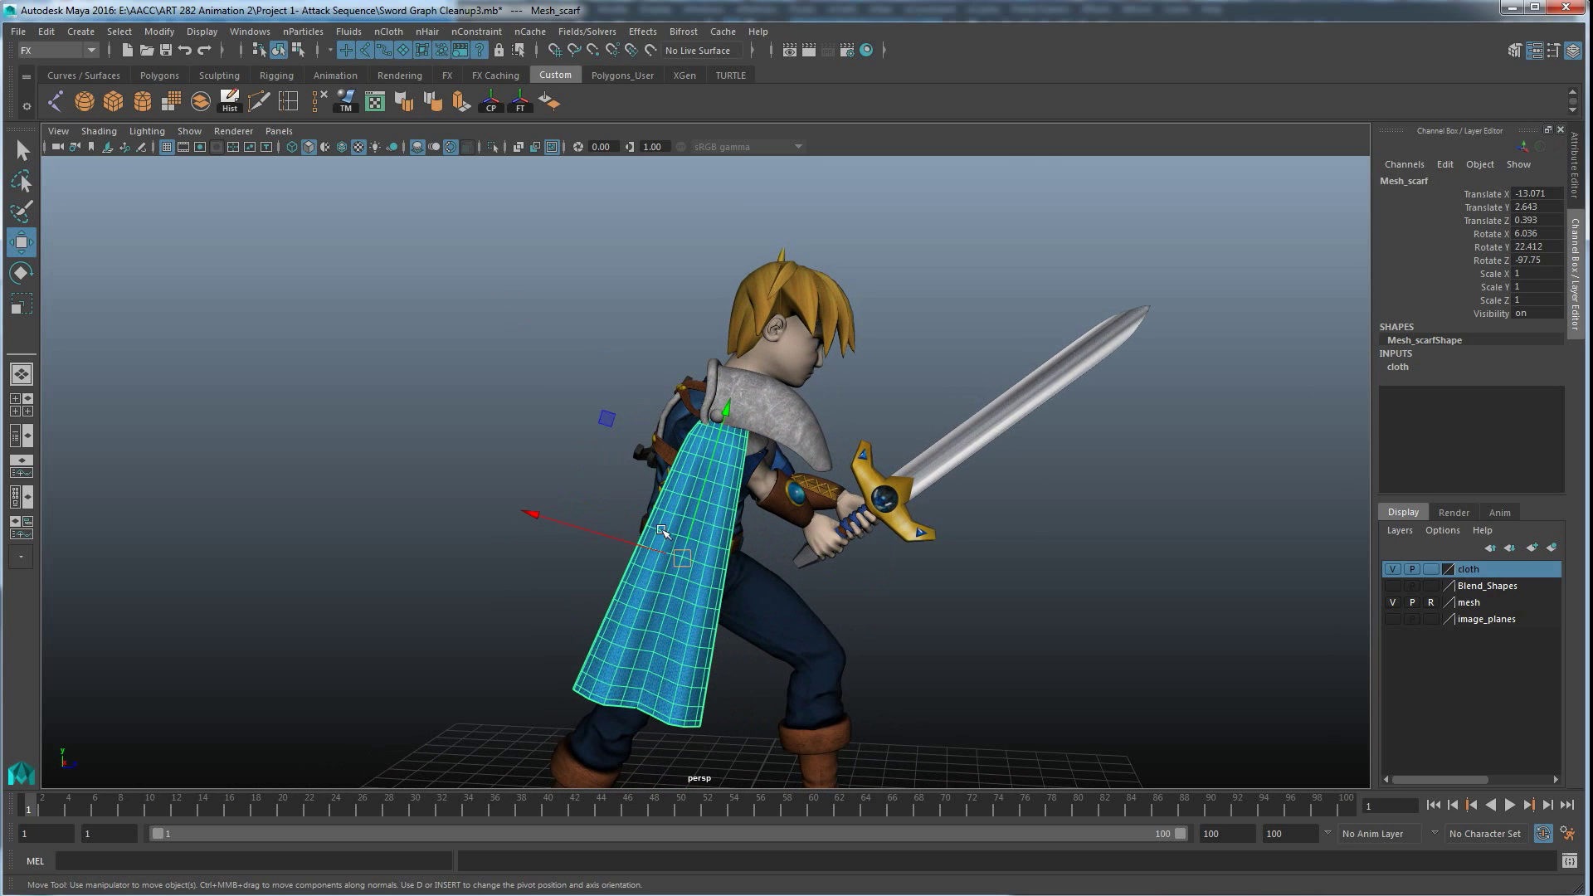
left_click(45, 52)
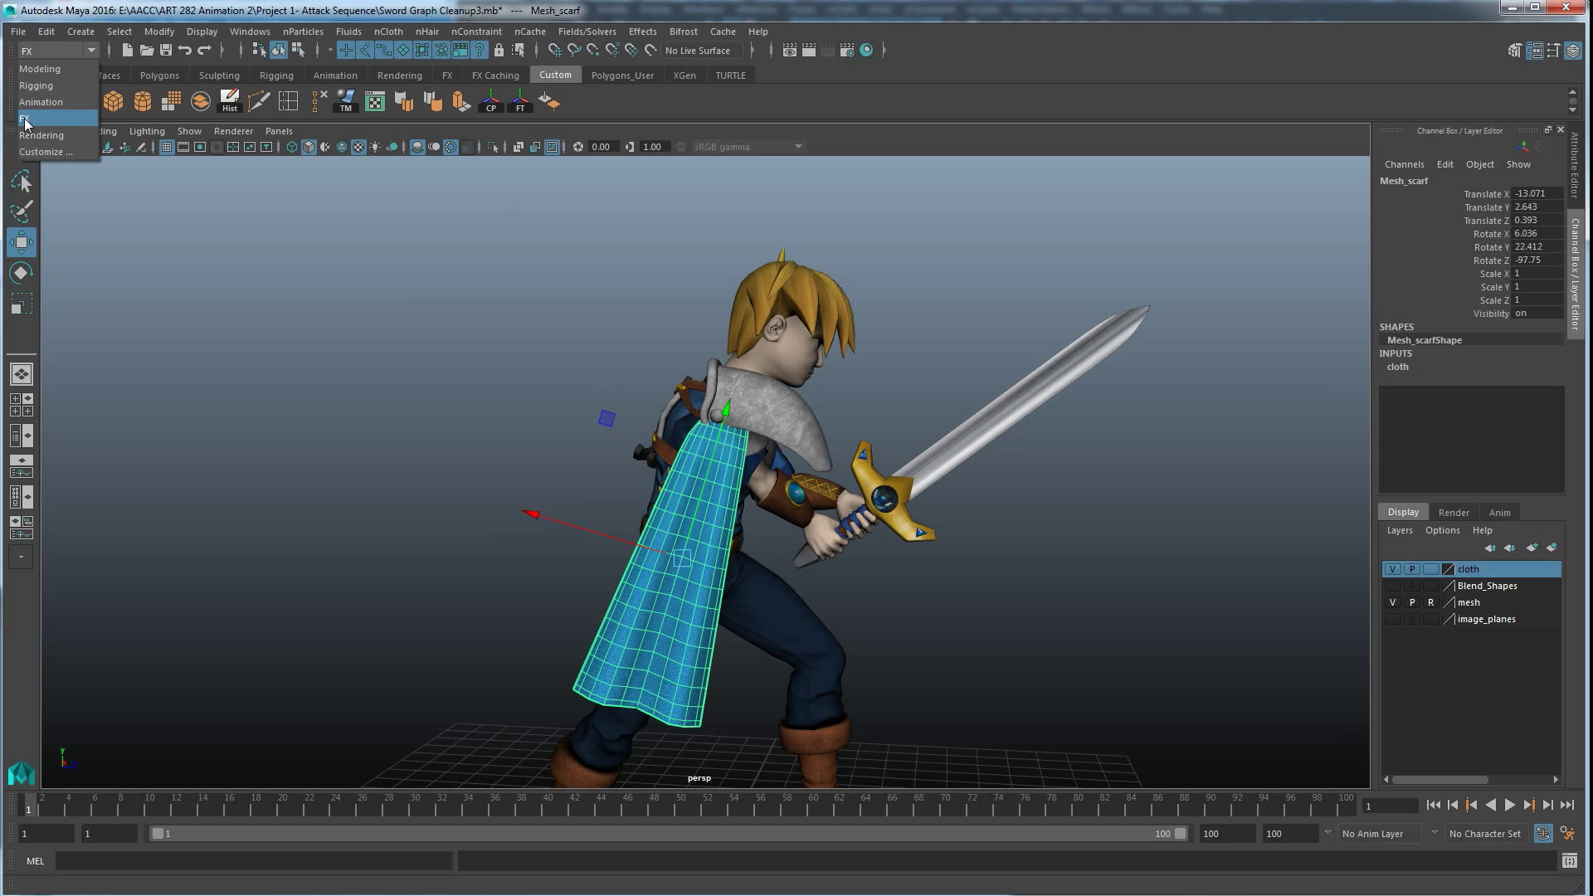
Convert the selected scarf into an nCloth object with nCloth > Create nCloth.
key("Escape")
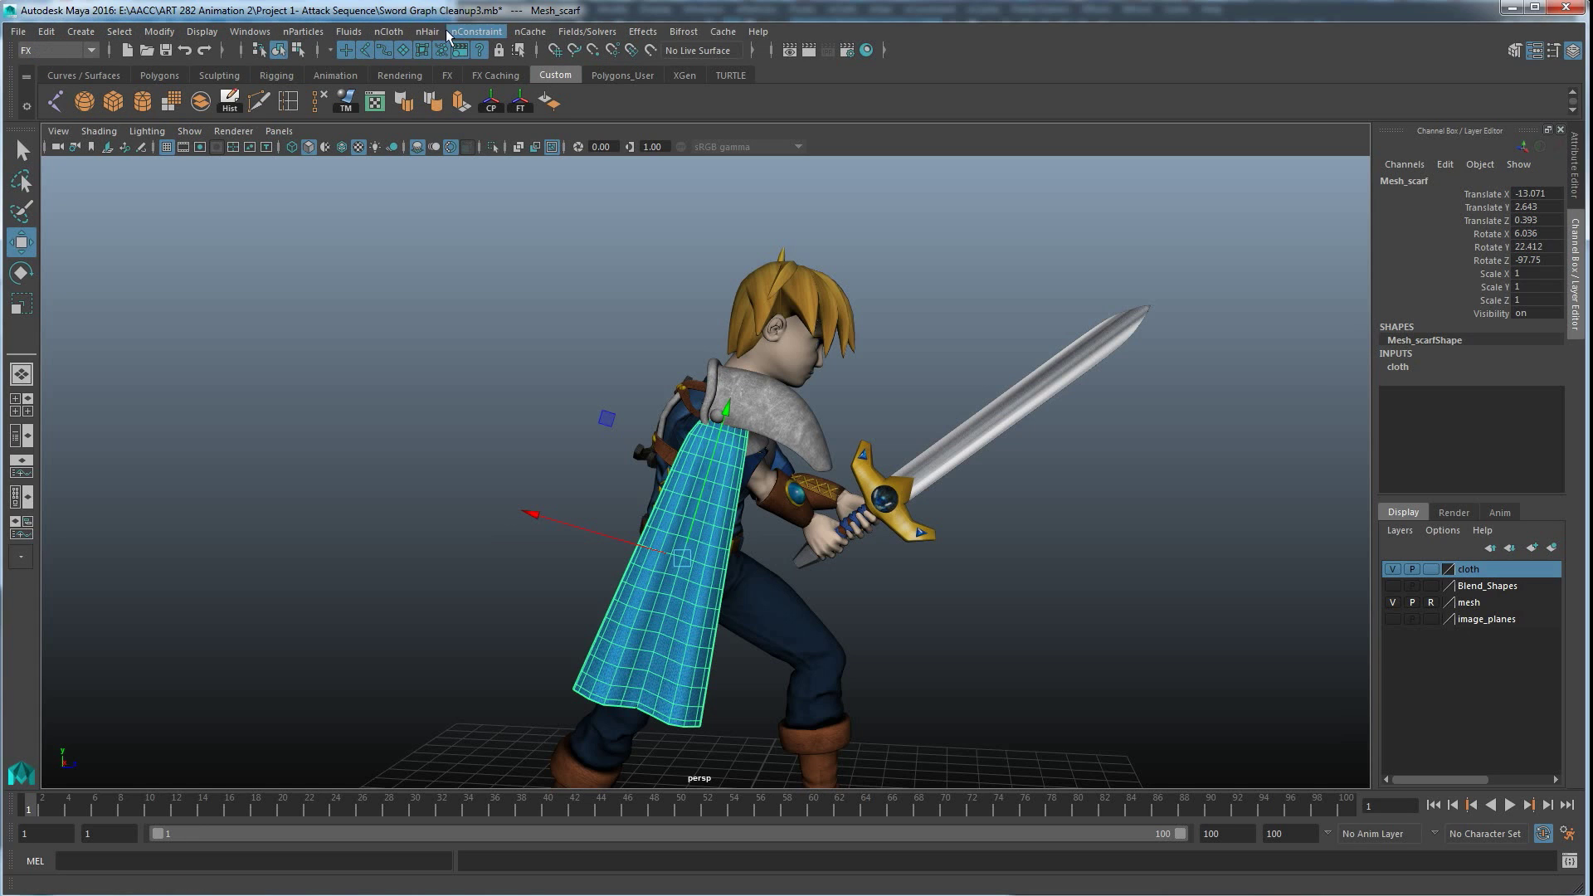
left_click(386, 33)
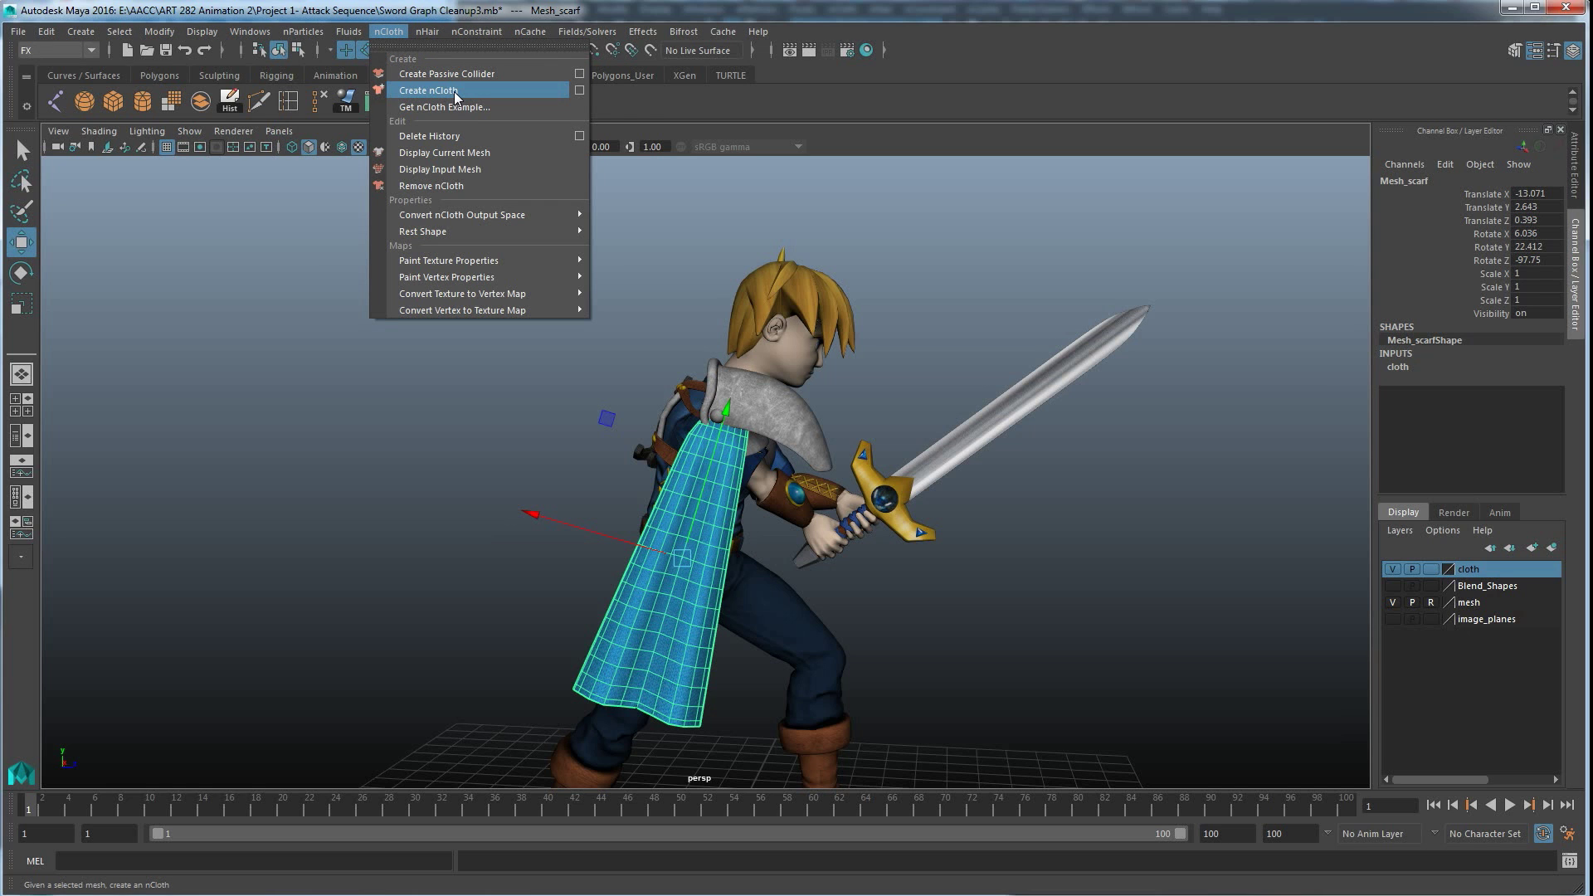
left_click(456, 97)
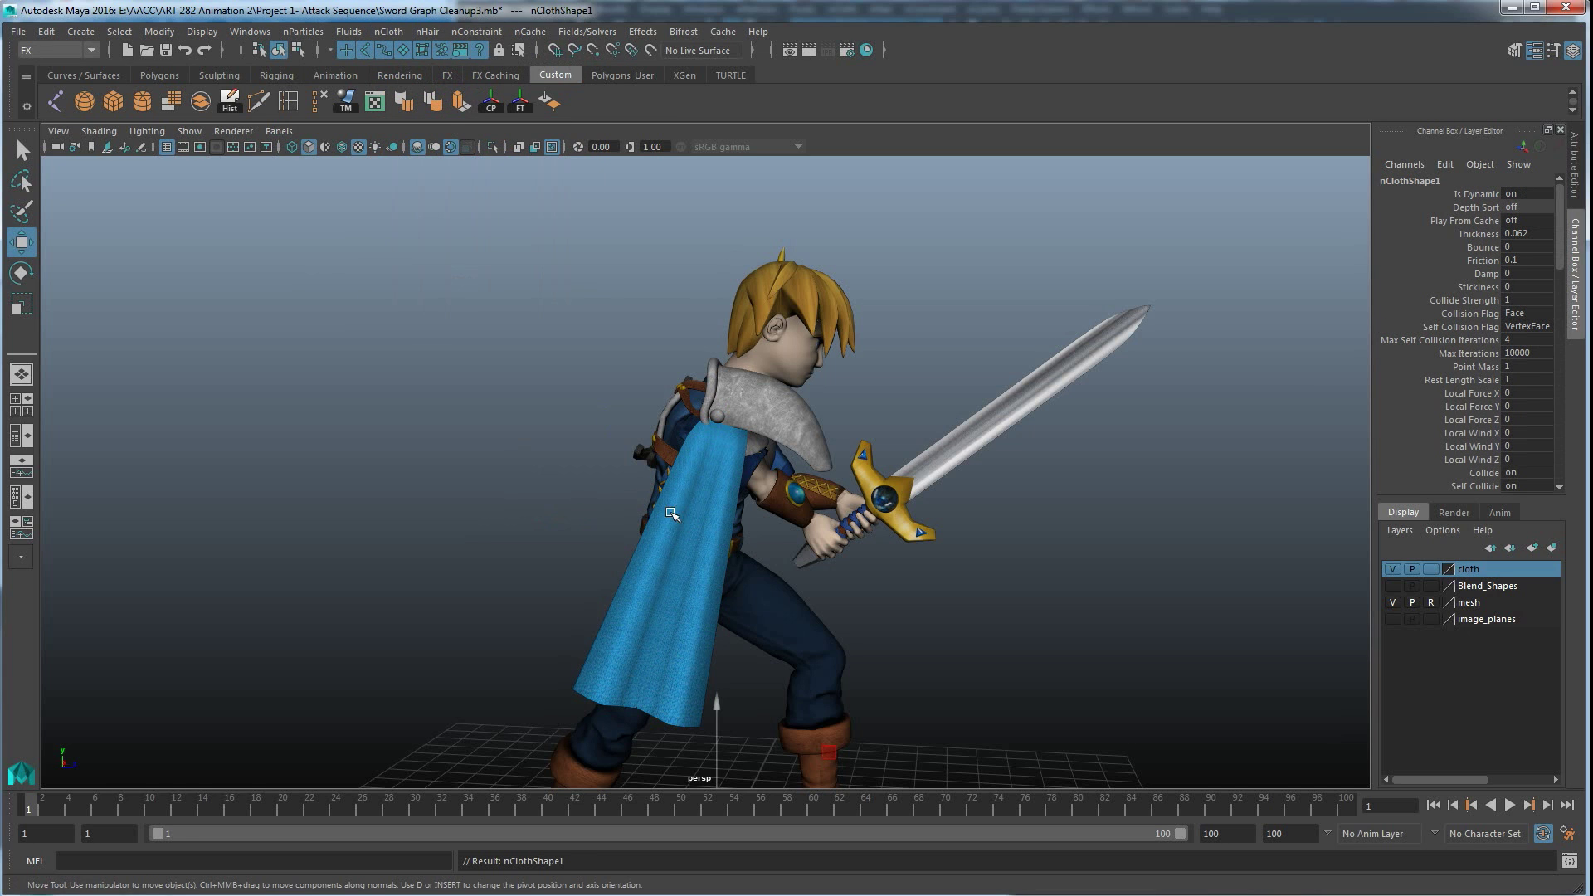
Play the cloth simulation to test the scarf, then rewind to frame 1.
mouse_move(514, 568)
left_mouse_down("alt")
mouse_move(568, 586)
mouse_move(575, 536)
left_mouse_up("alt")
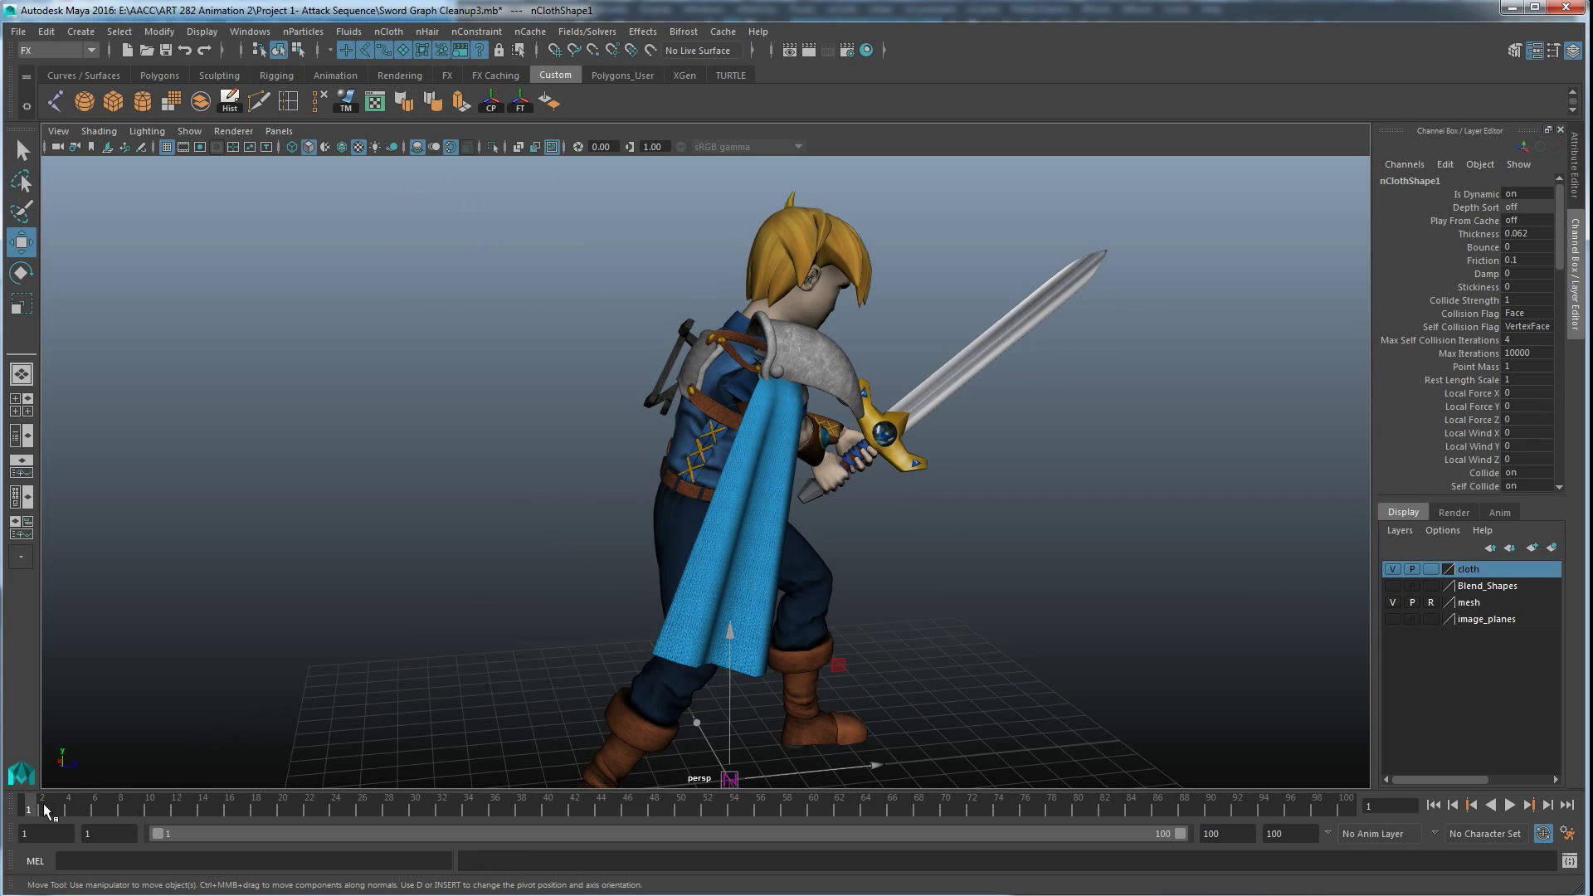
key("alt+v")
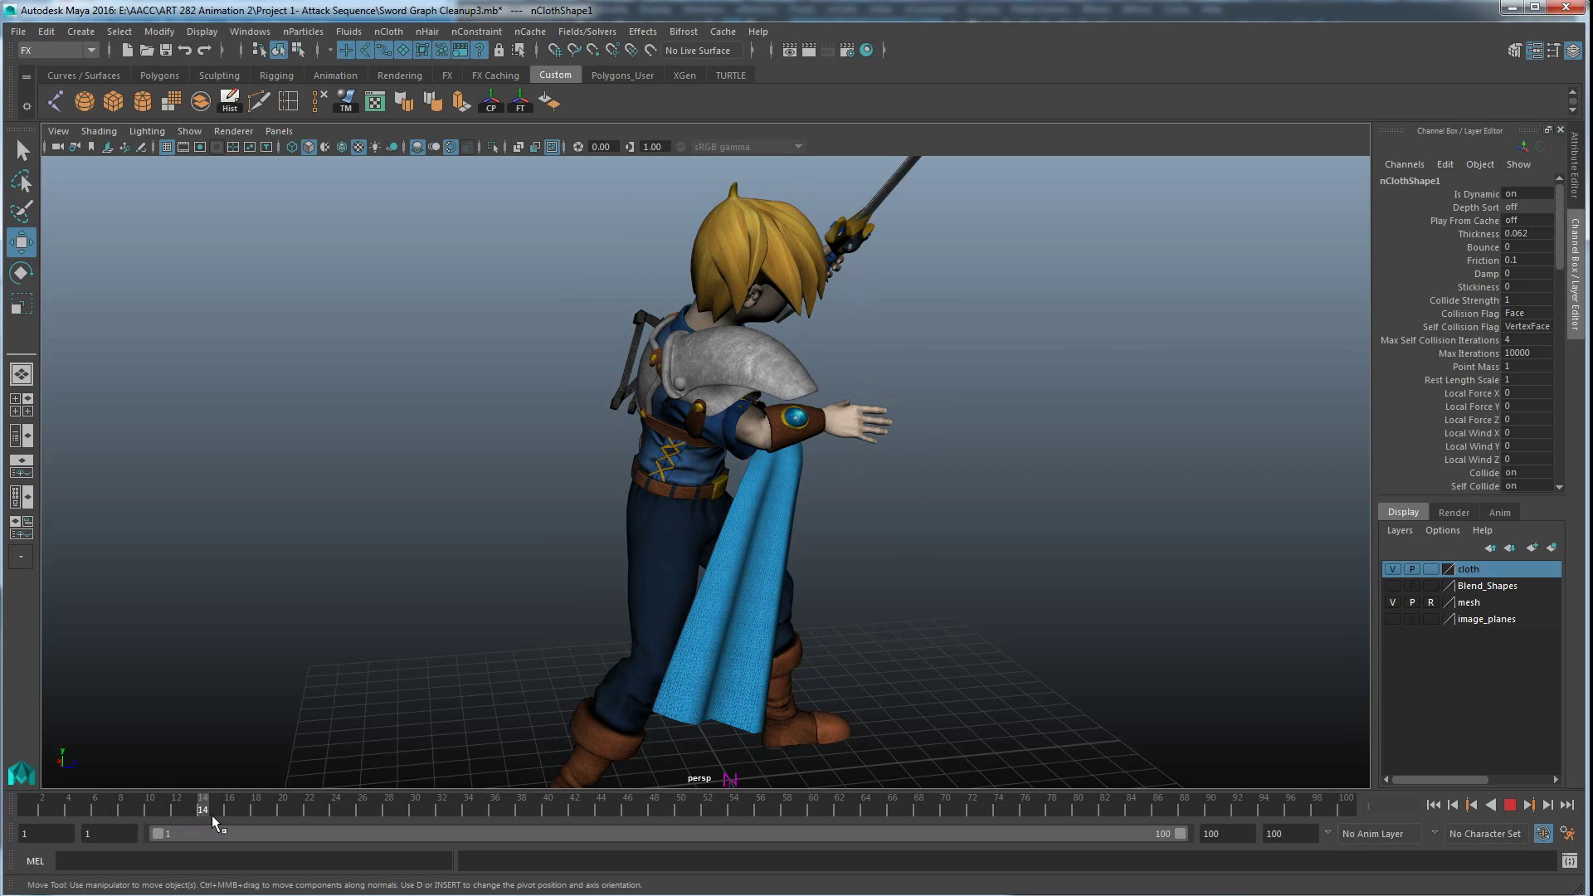
key("alt+shift+v")
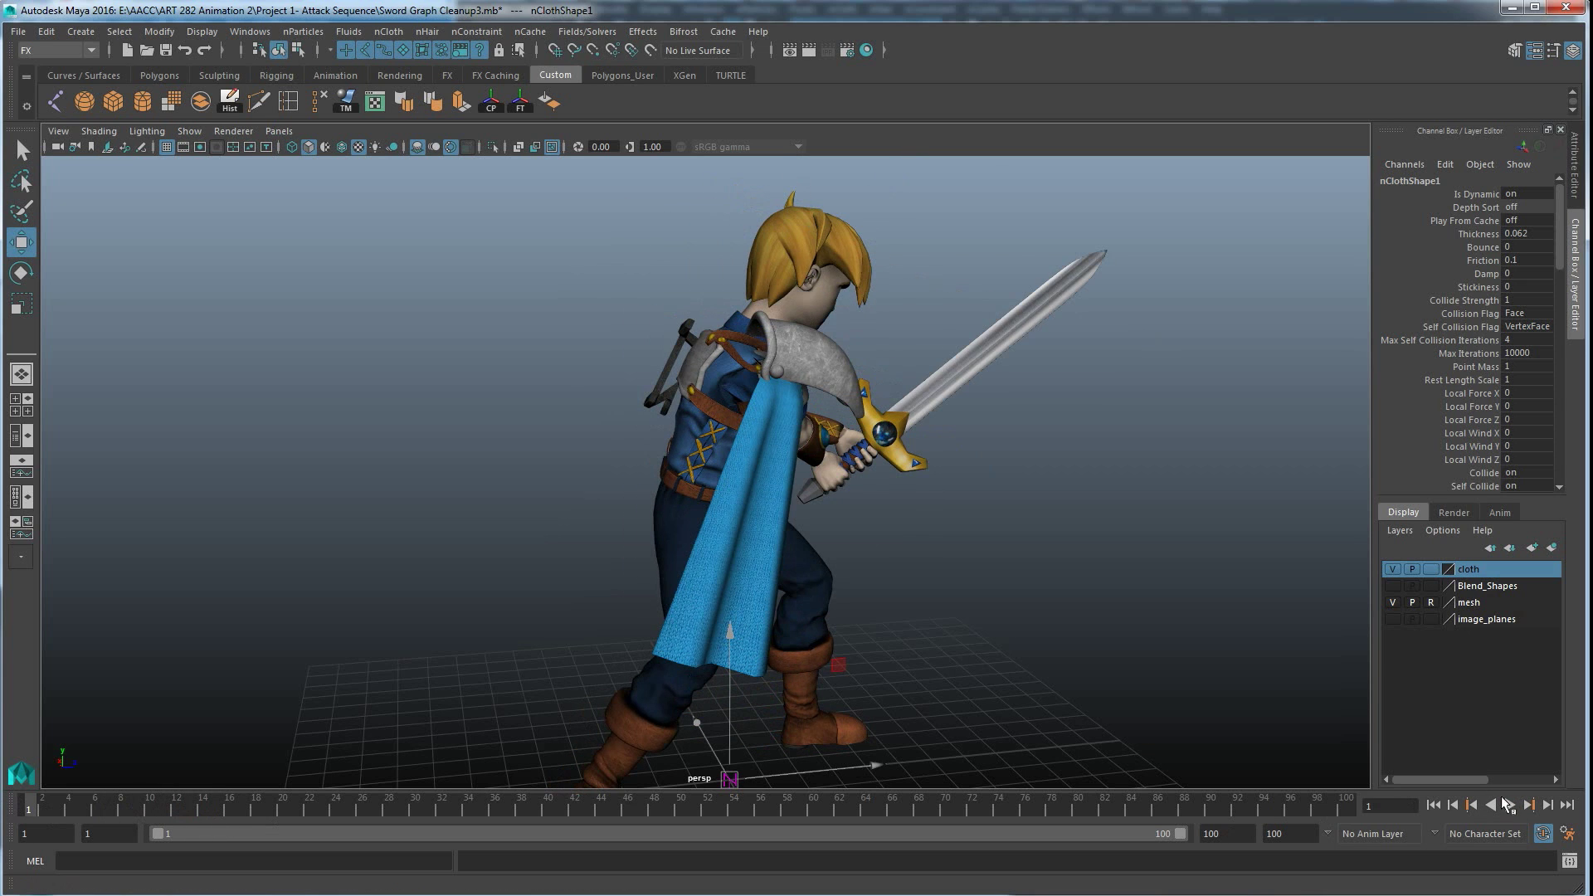
left_click(1510, 805)
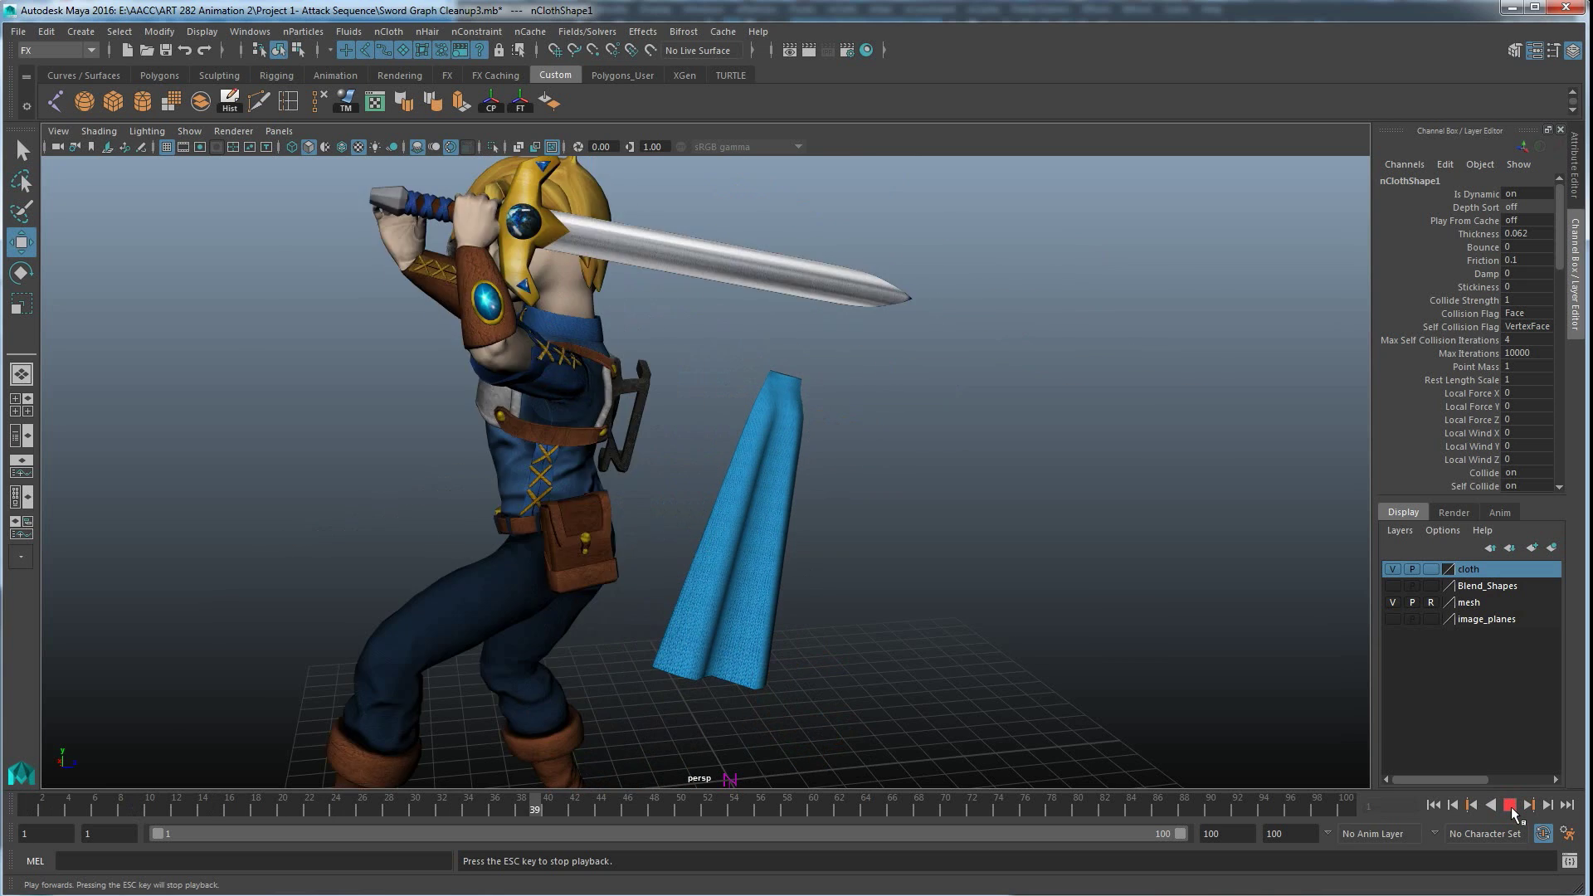
key("Escape")
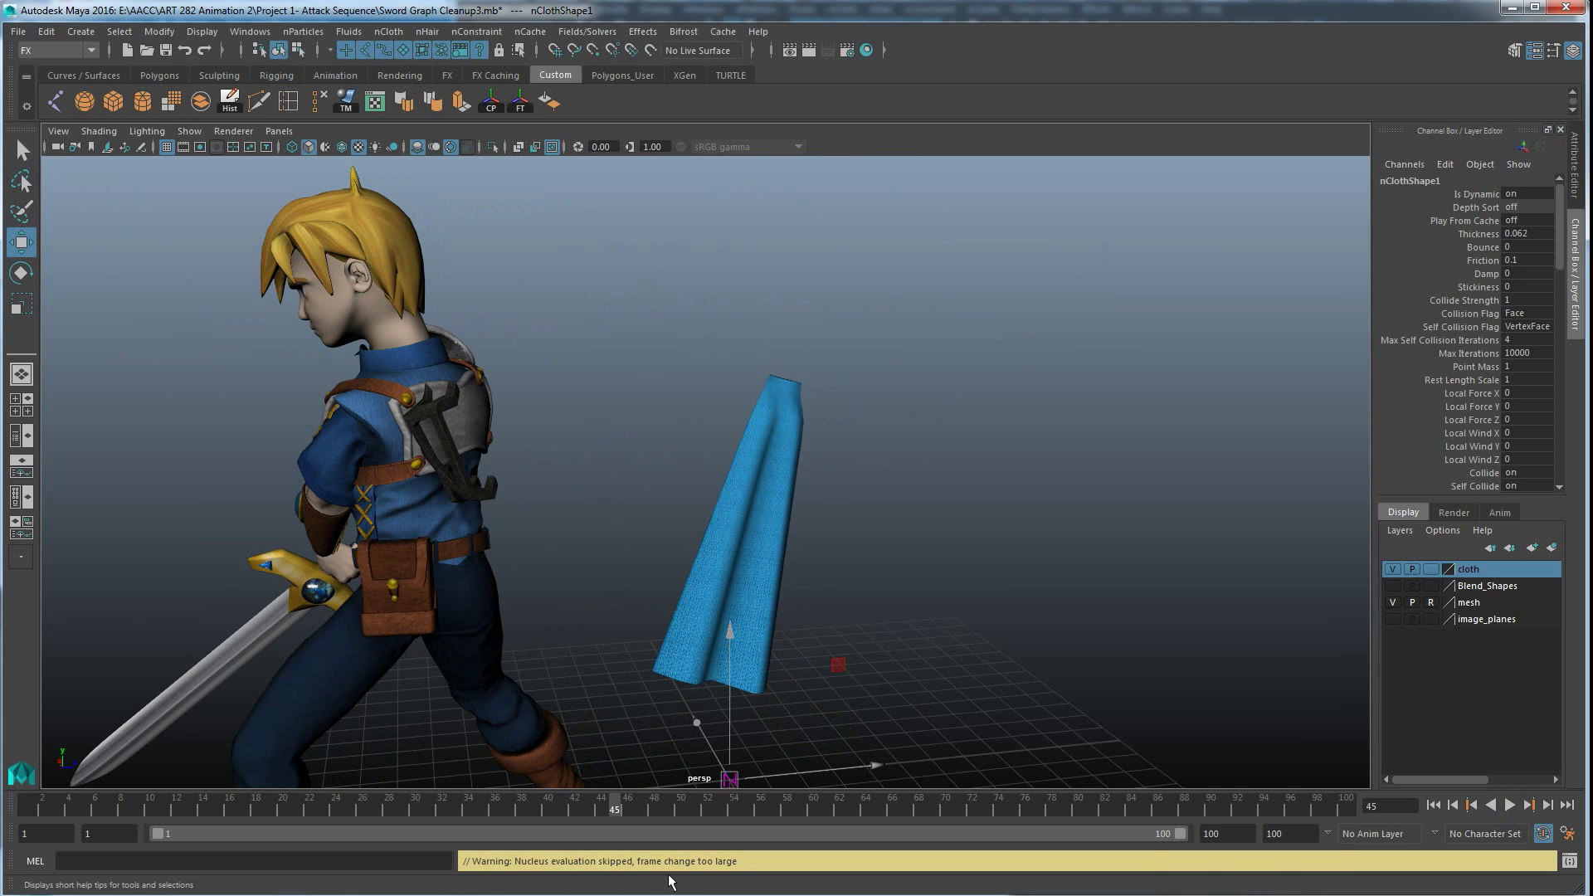
left_click_drag(131, 807, 28, 807)
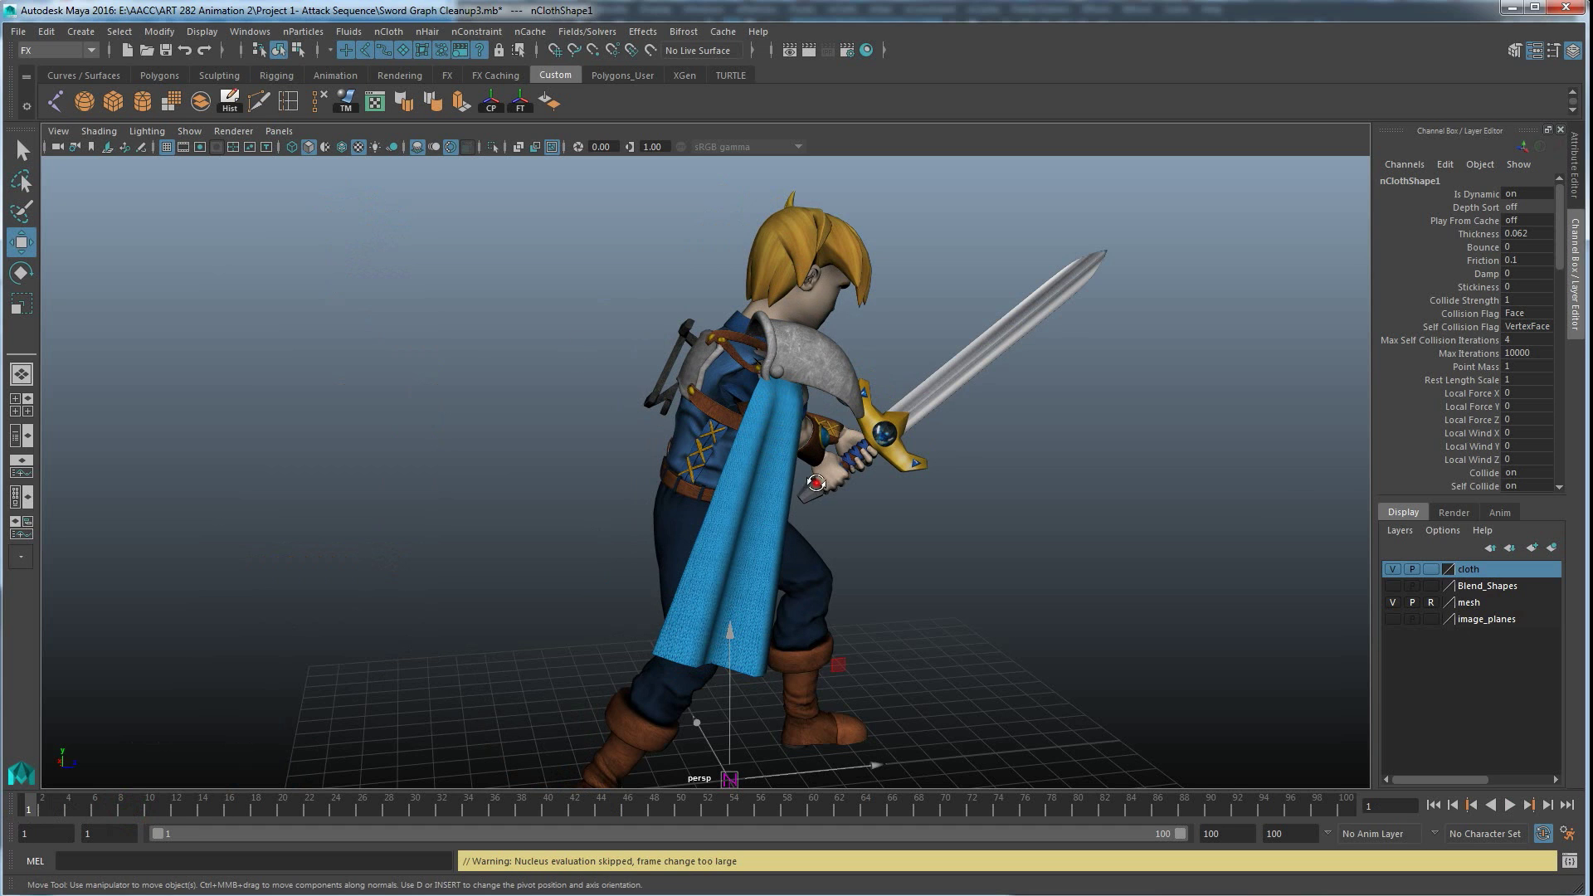
scroll(816, 482, "up", 3)
scroll(803, 503, "up", 3)
Make the body and both shoulder armour meshes passive colliders.
left_click(809, 341)
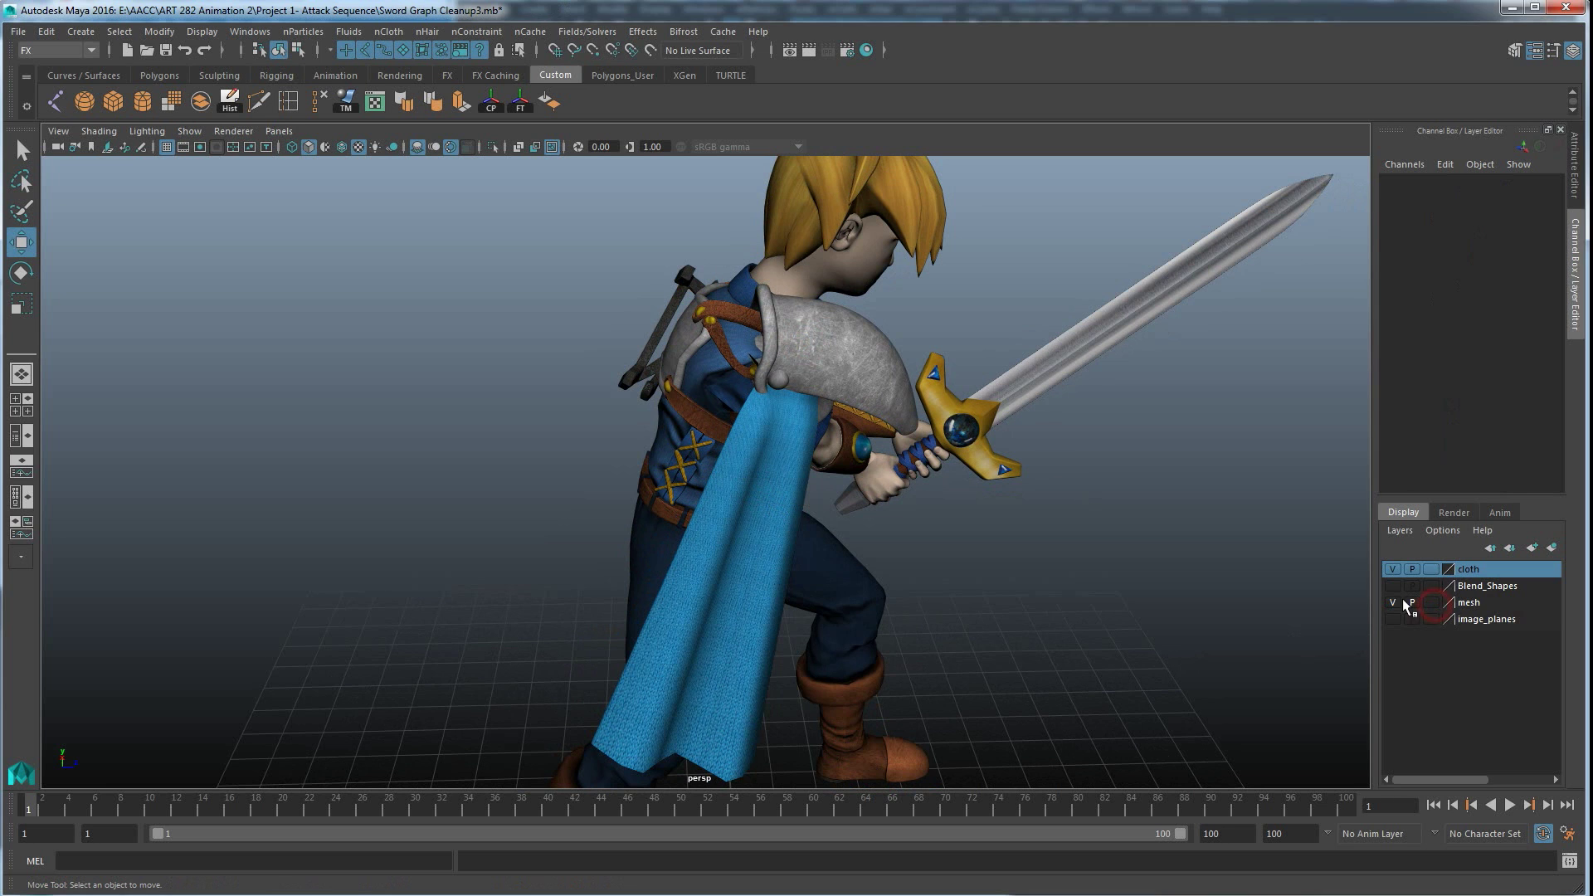
left_click(812, 359)
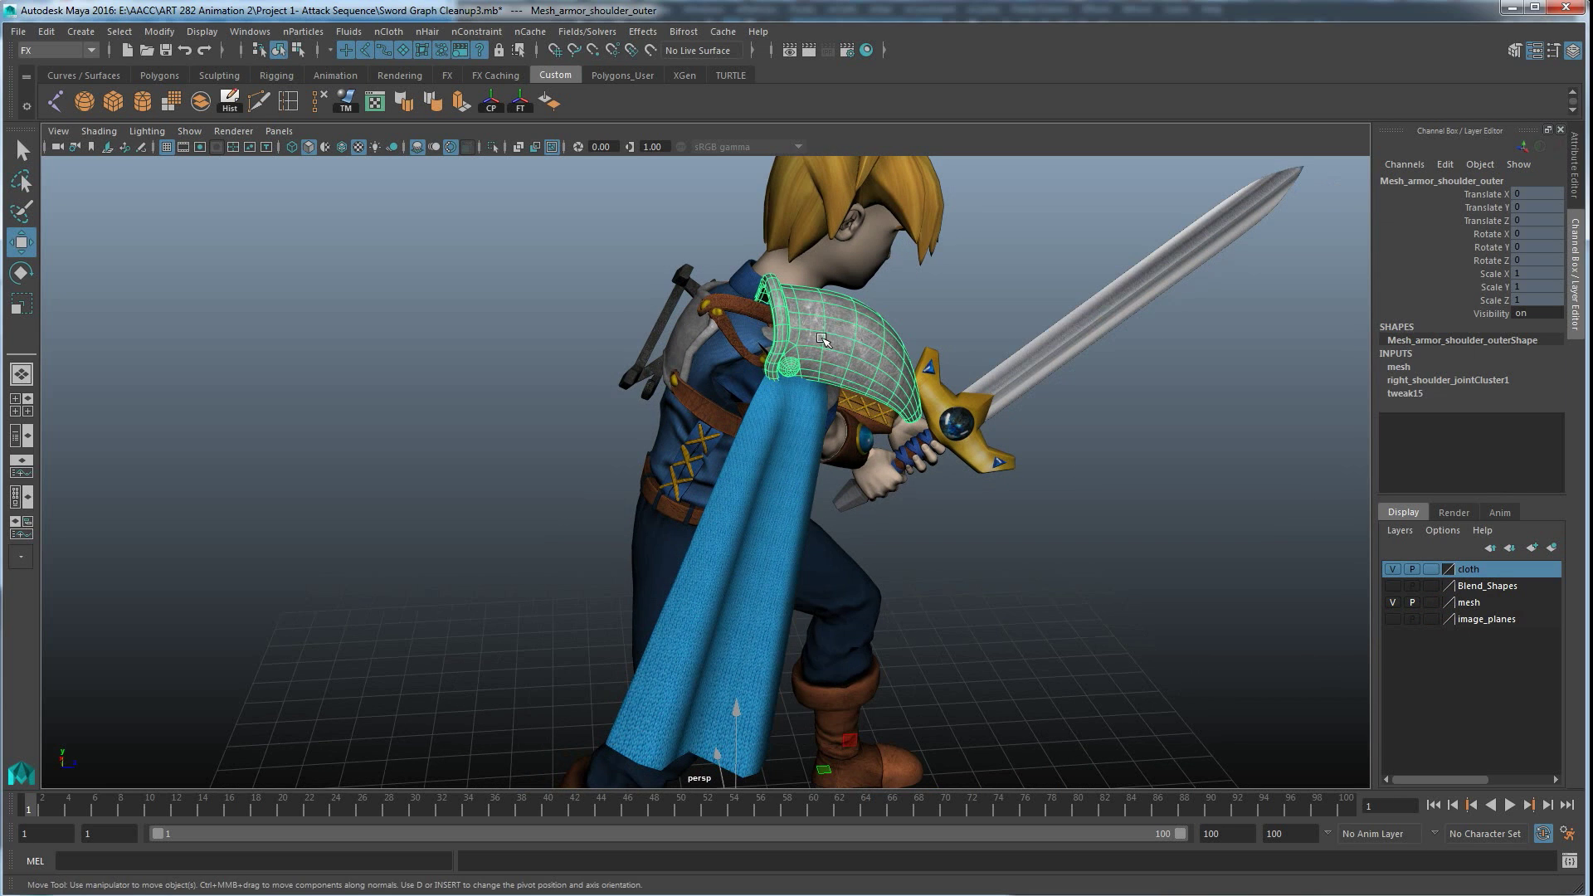
mouse_move(812, 359)
left_mouse_down("alt")
mouse_move(735, 354)
mouse_move(673, 409)
mouse_move(628, 416)
left_mouse_up("alt")
left_click(684, 392)
left_click(688, 416)
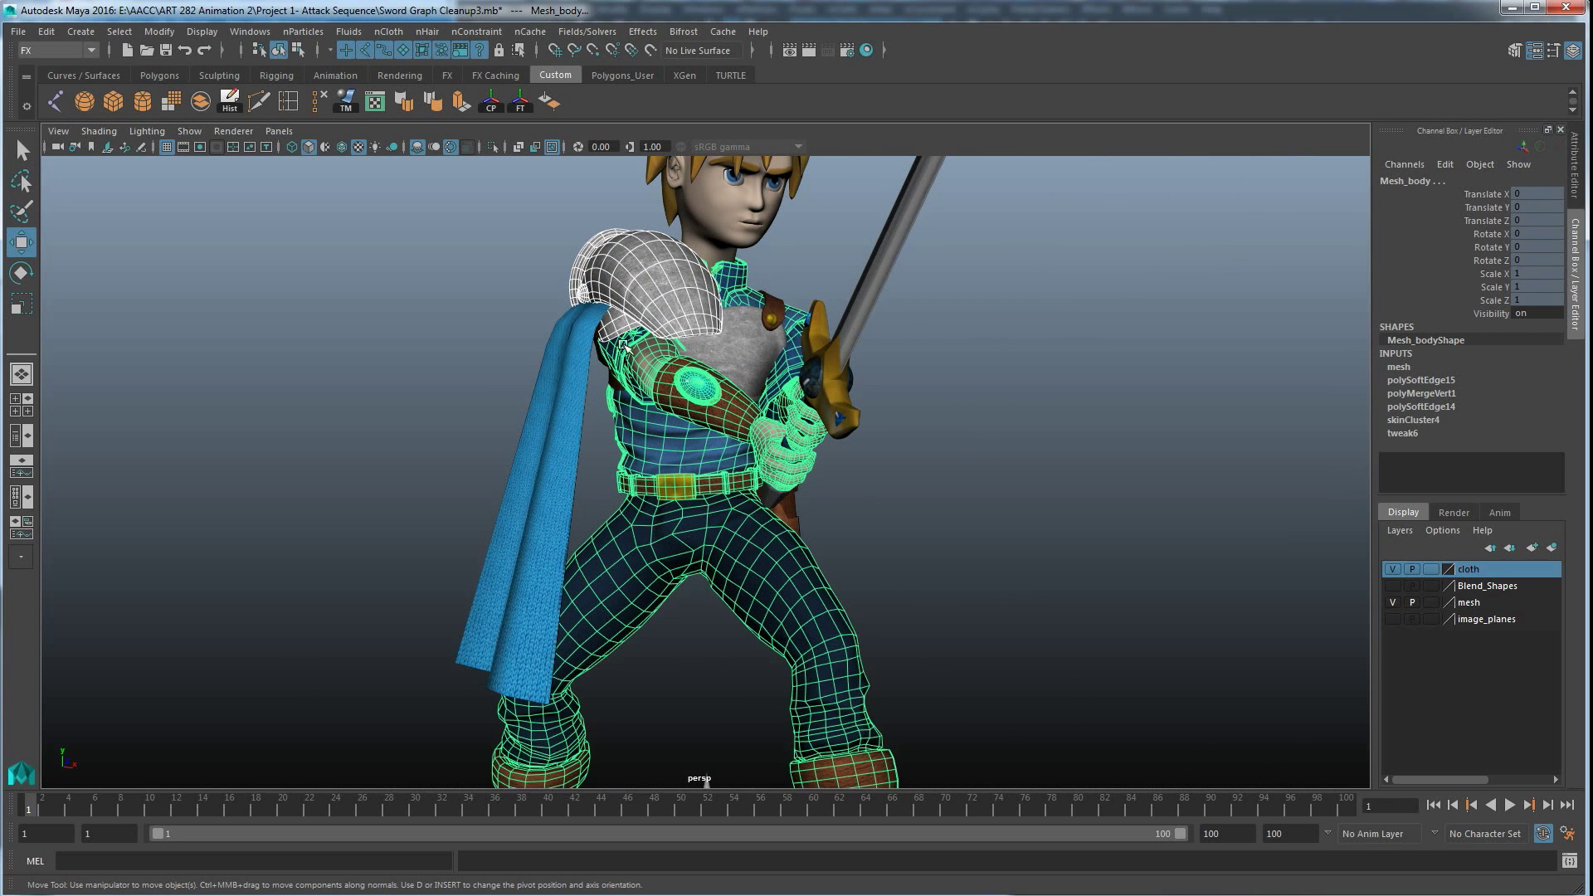
left_click_drag(551, 384, 814, 384, "alt")
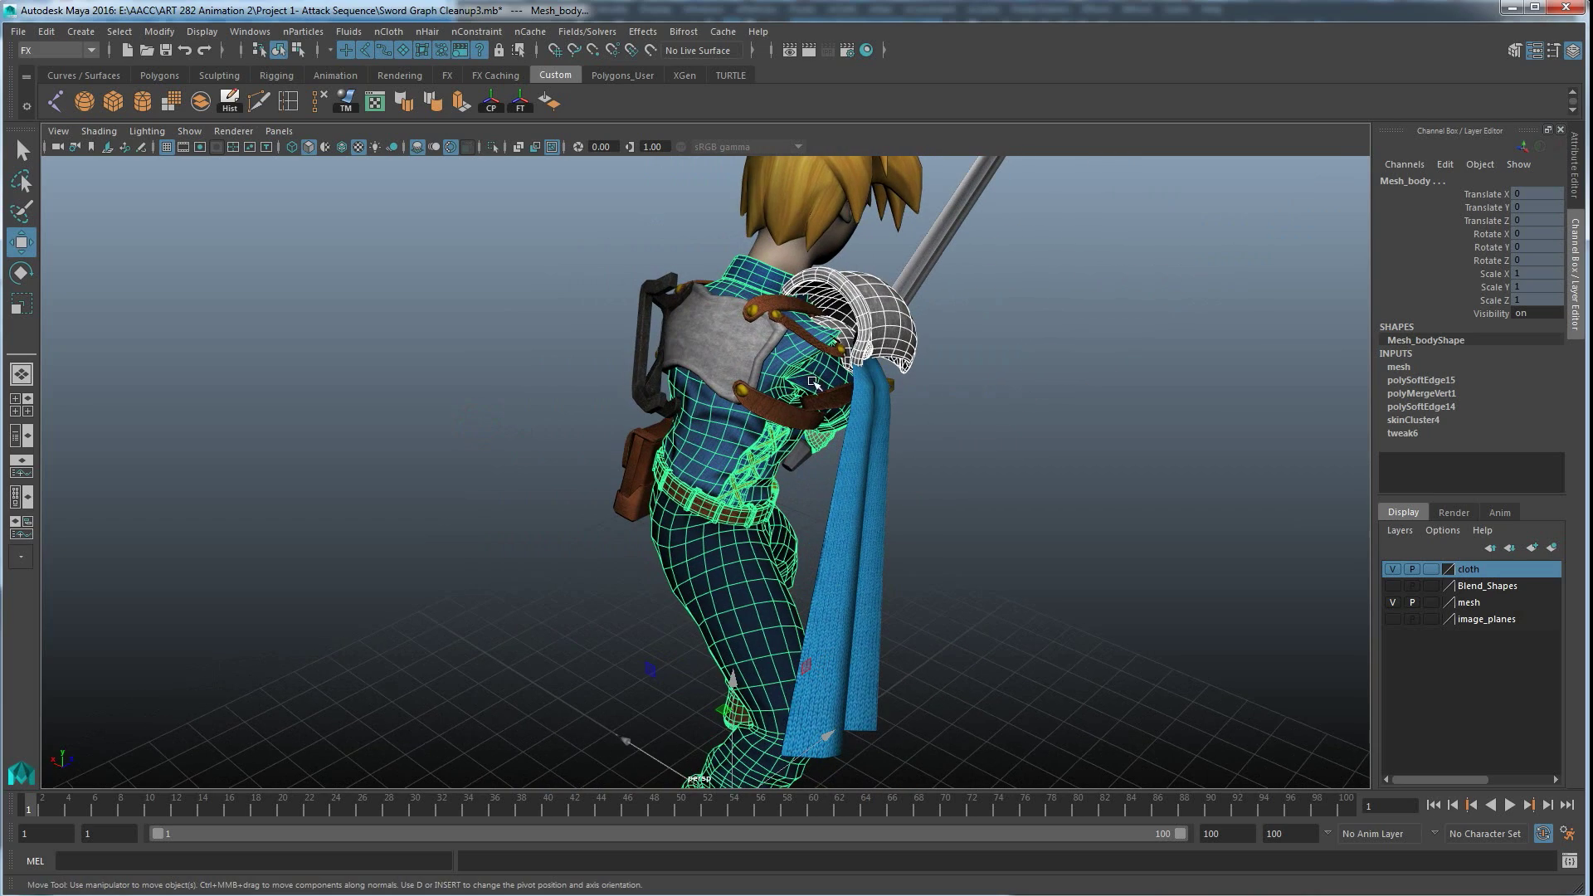
mouse_move(773, 319)
left_mouse_down("alt")
mouse_move(756, 429)
mouse_move(669, 439)
mouse_move(688, 299)
left_mouse_up("alt")
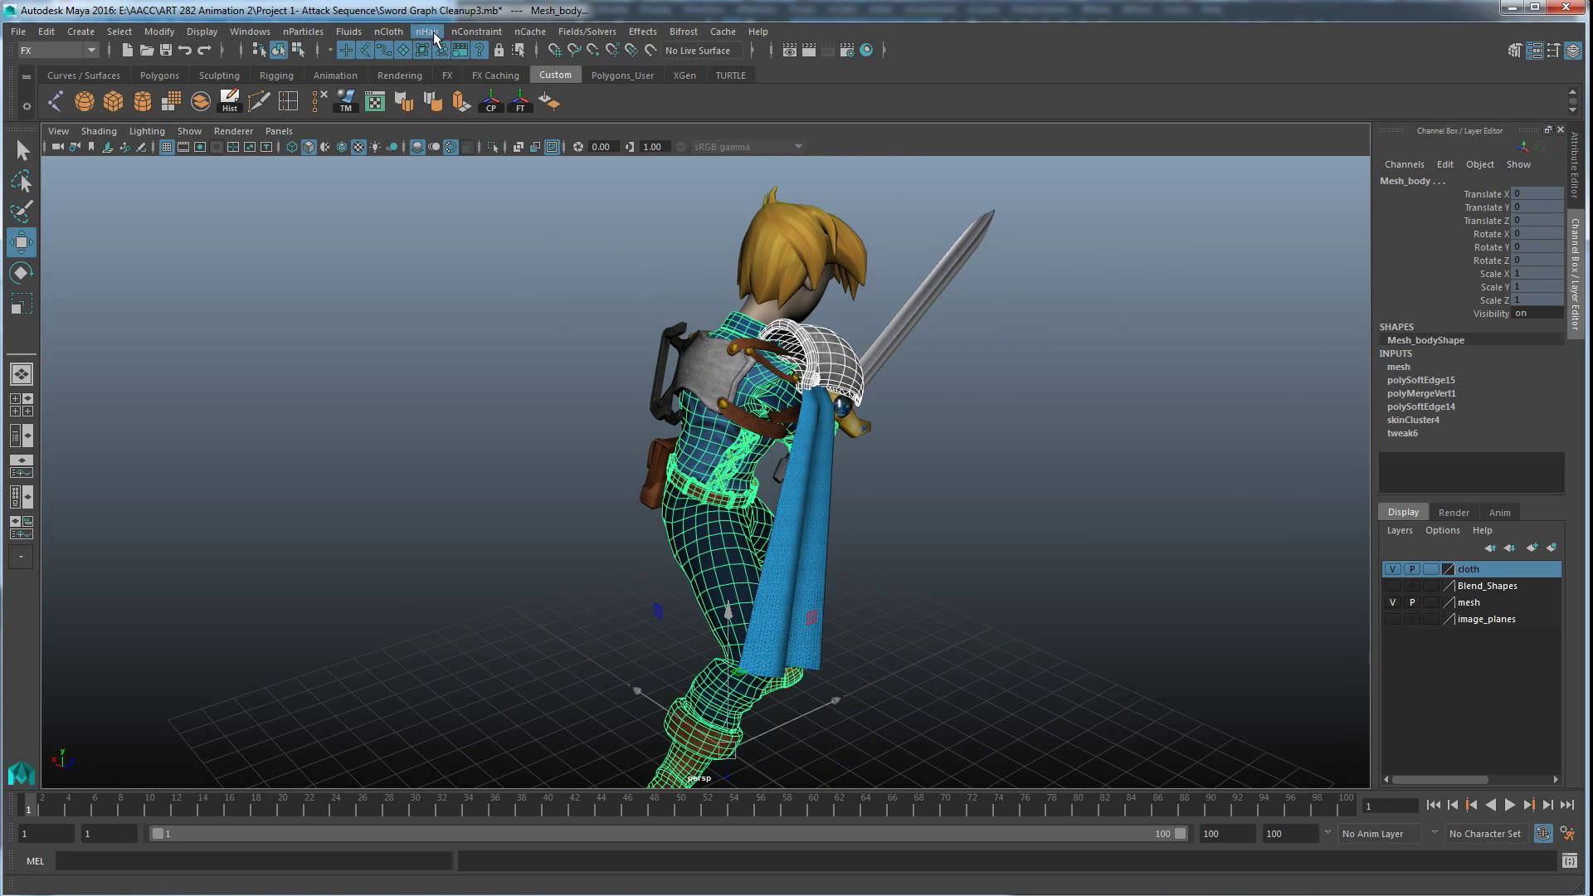
left_click(388, 32)
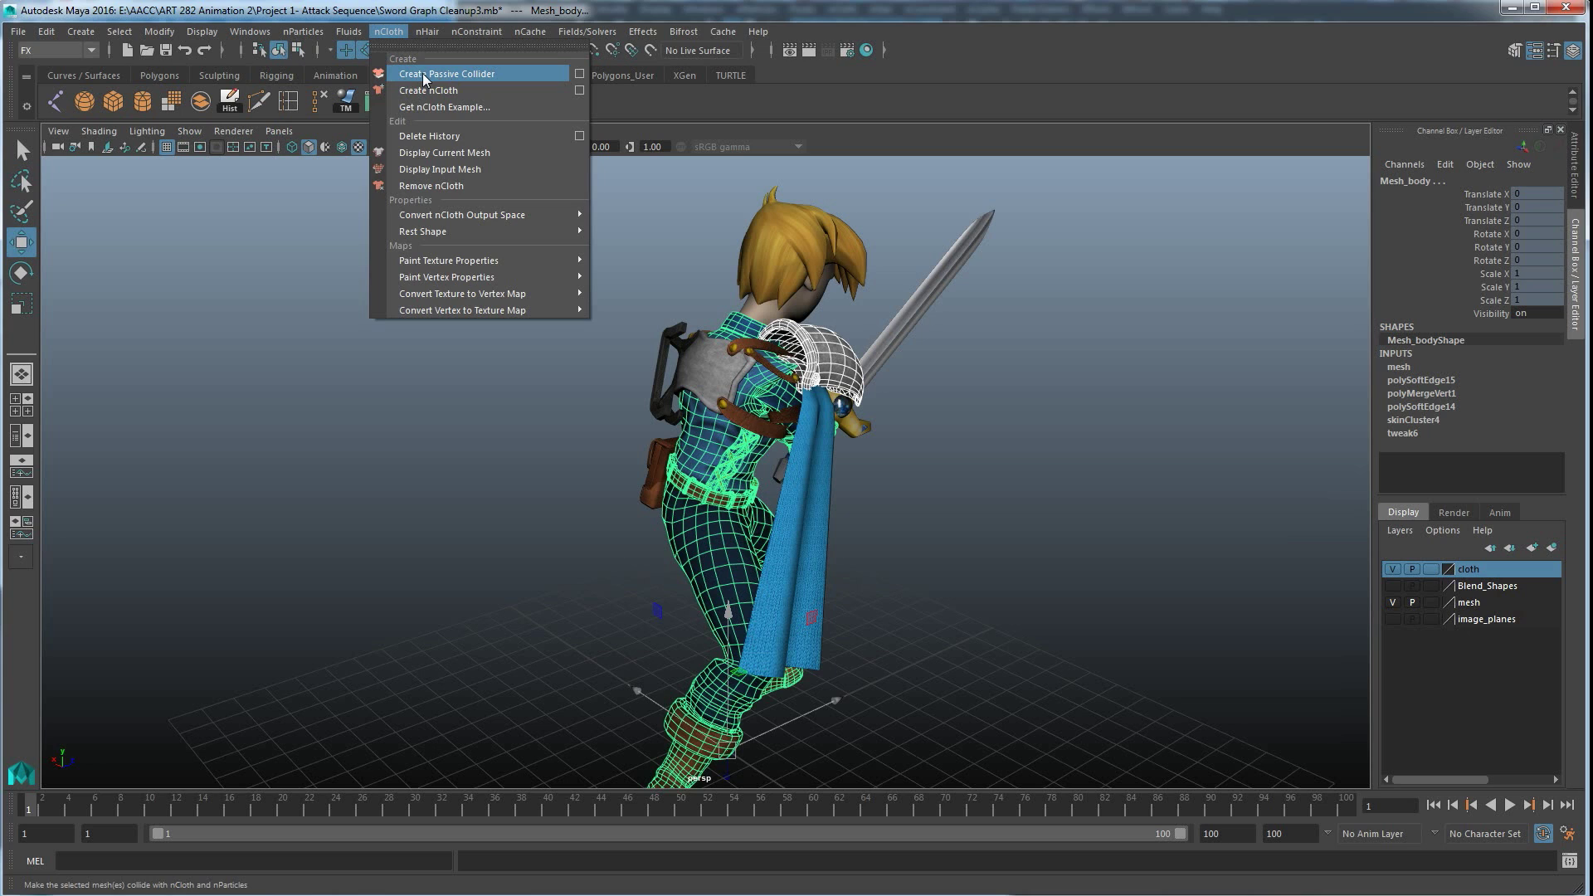
left_click(423, 73)
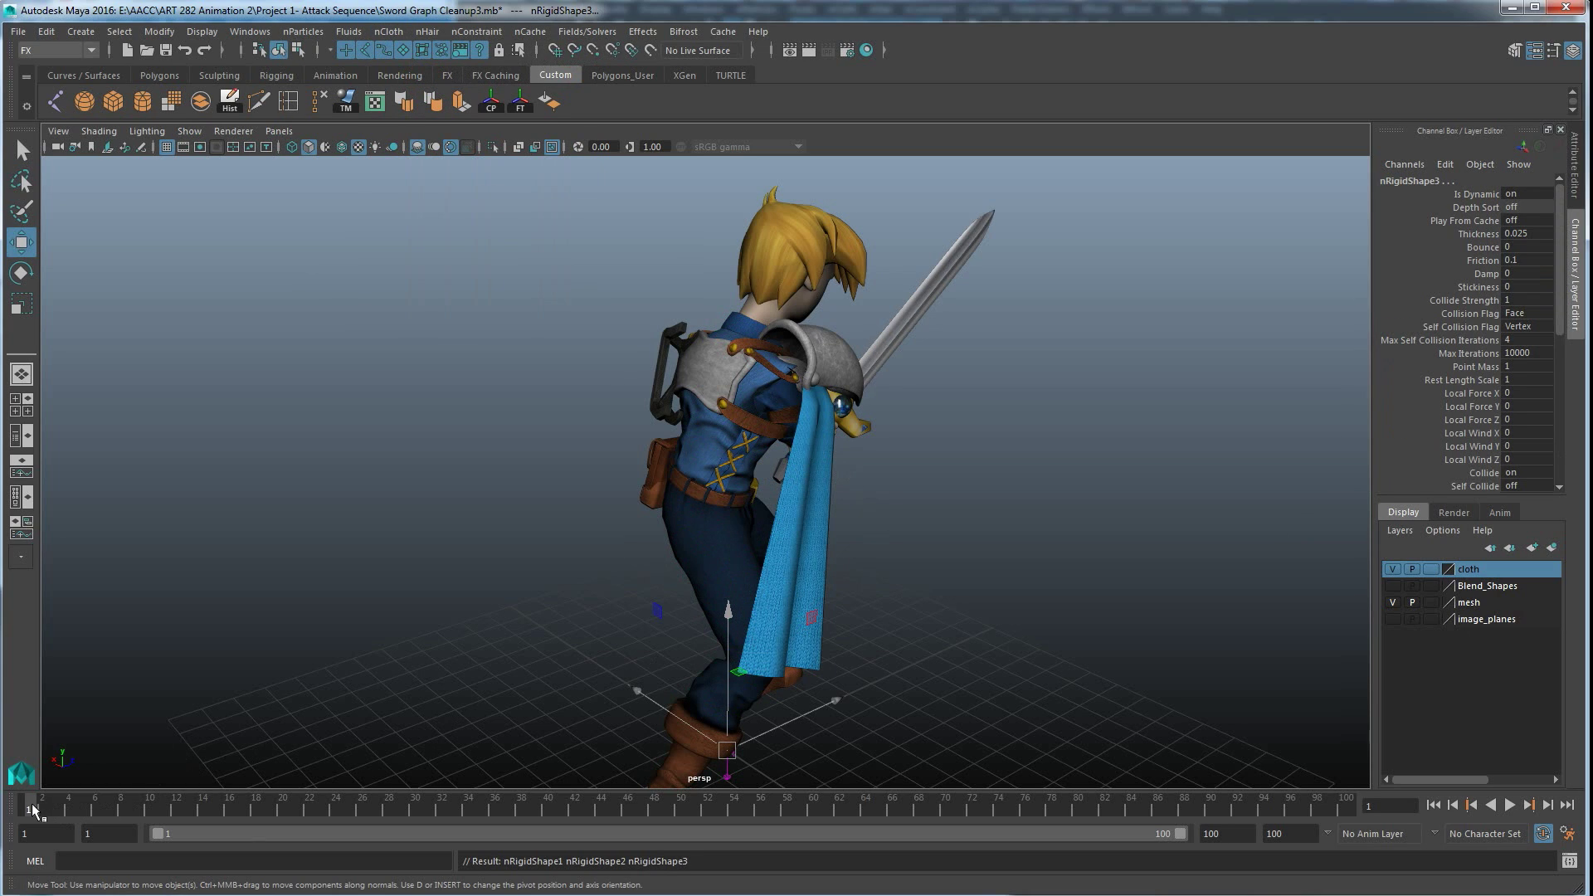
Scrub ahead and orbit to check the scarf draping, then return to frame 1.
left_click_drag(41, 806, 205, 824)
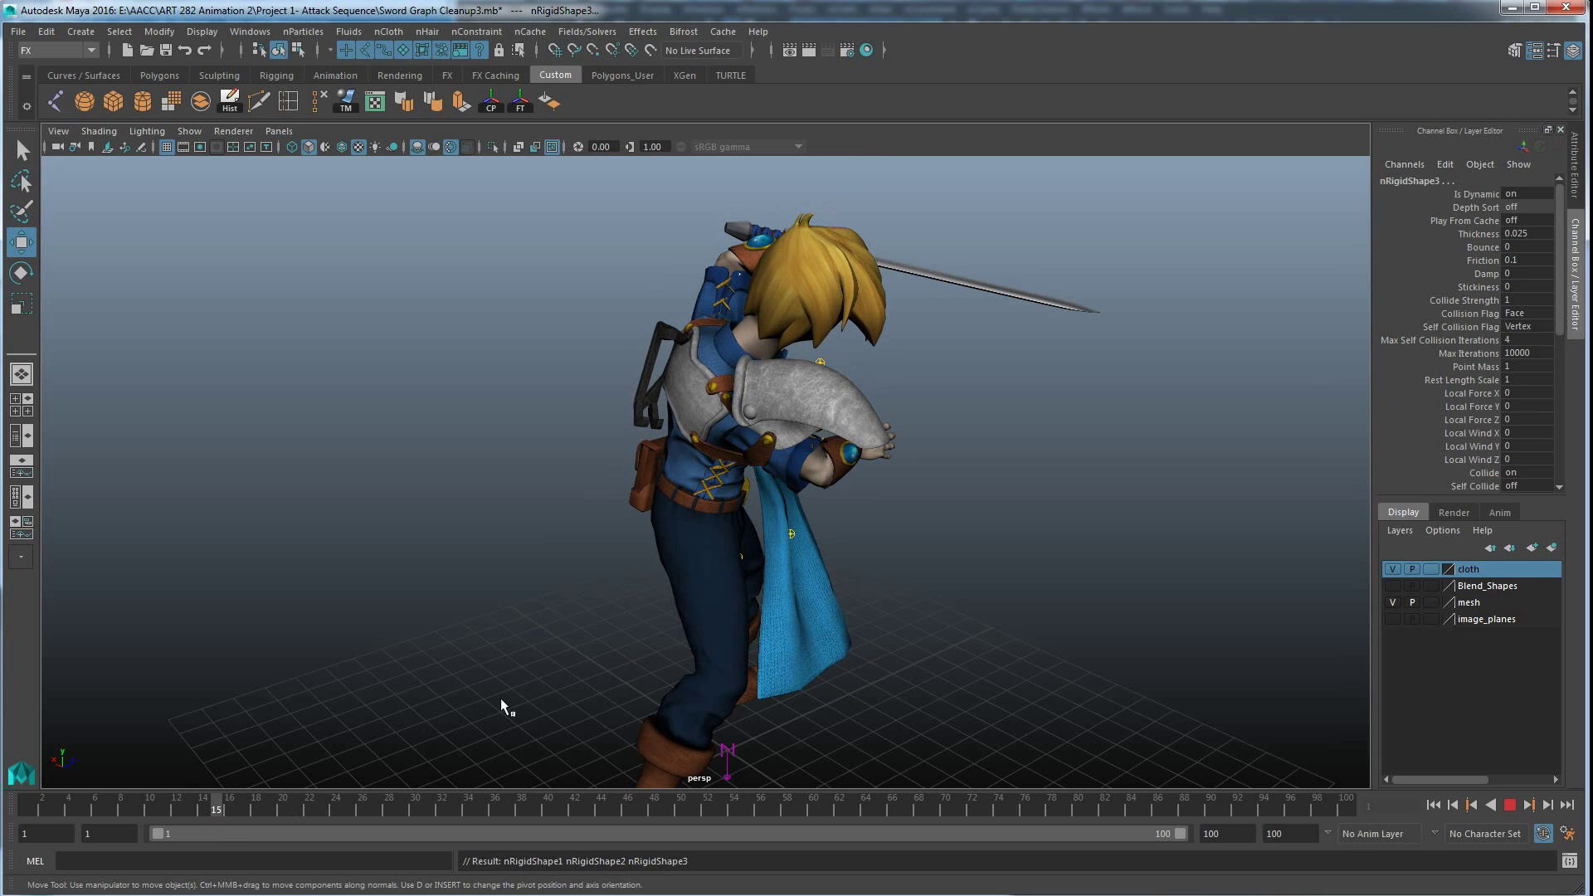
left_click_drag(501, 698, 410, 669, "alt")
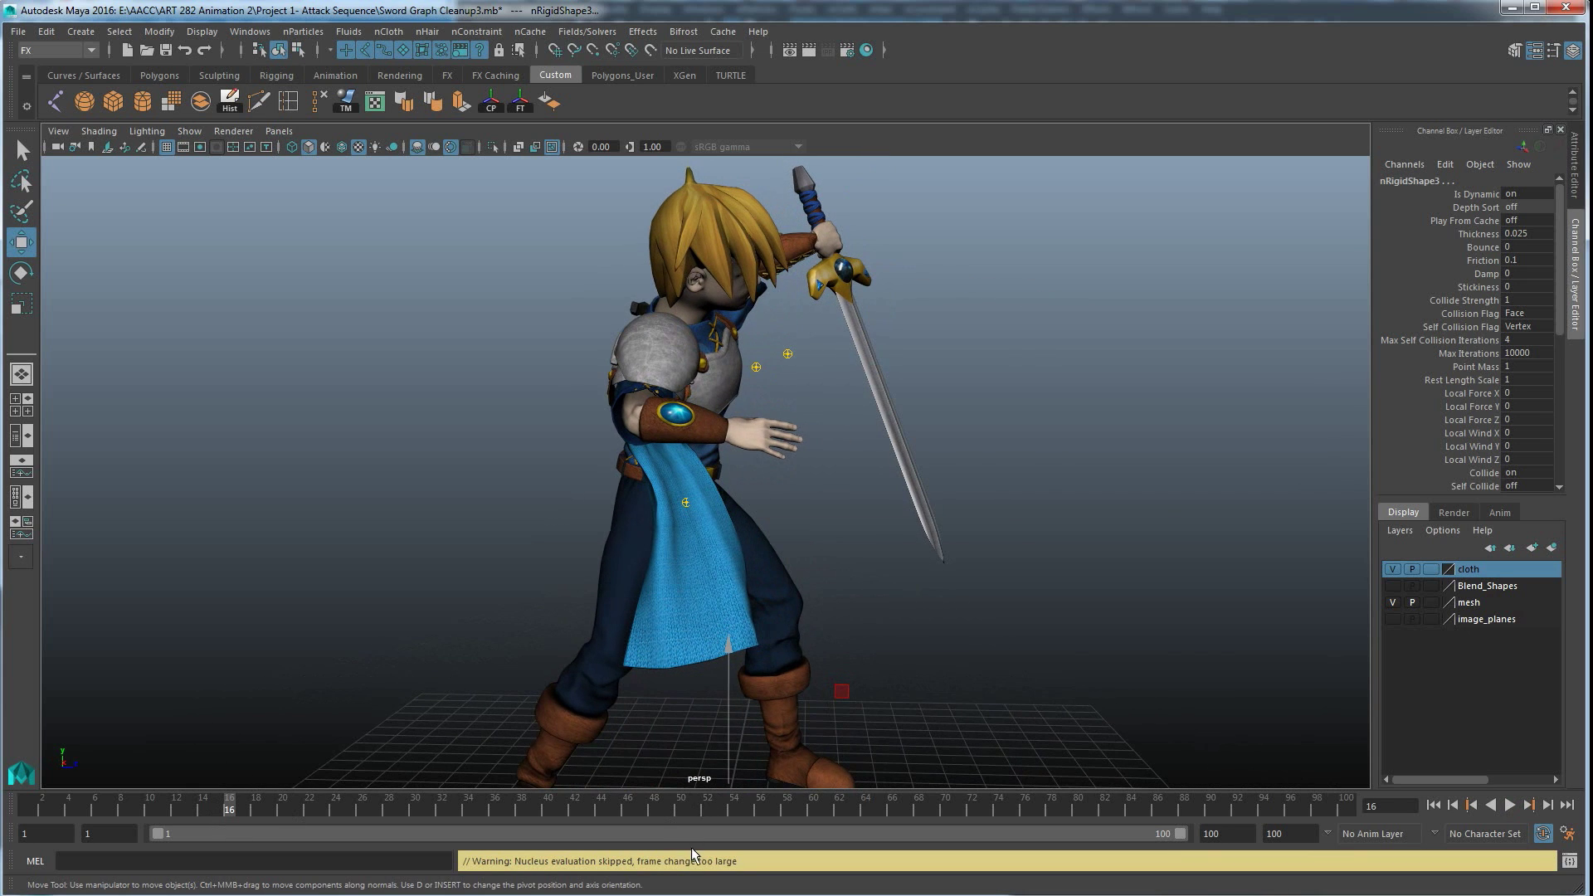
left_click_drag(526, 633, 753, 487, "alt")
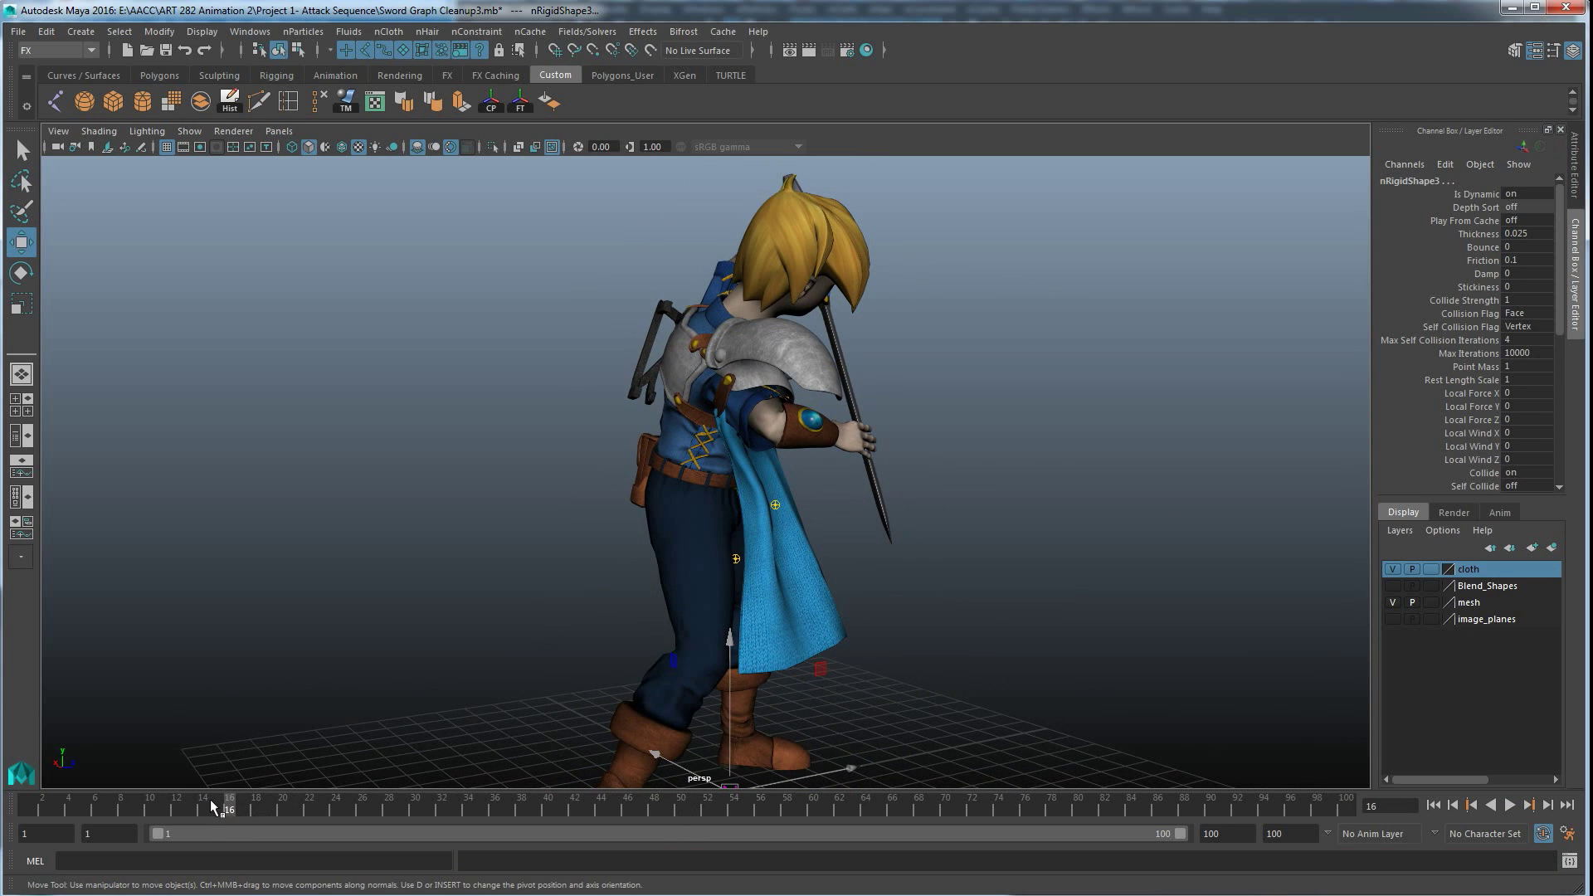
left_click_drag(215, 807, 28, 807)
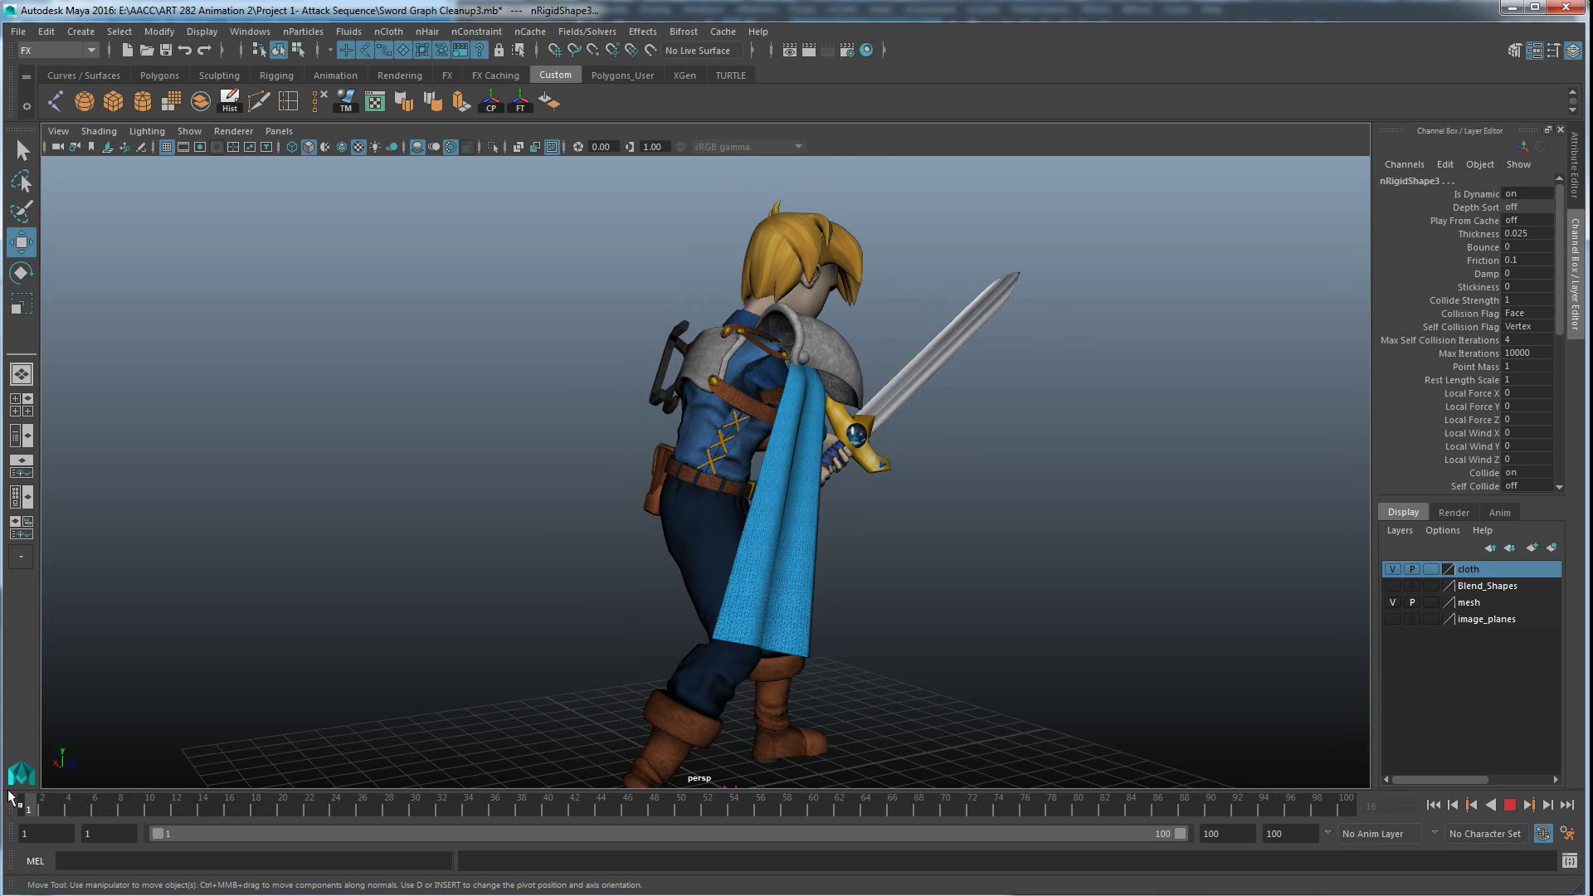
Set Animation Preferences playback speed to Play every frame and start playback.
left_click(1569, 834)
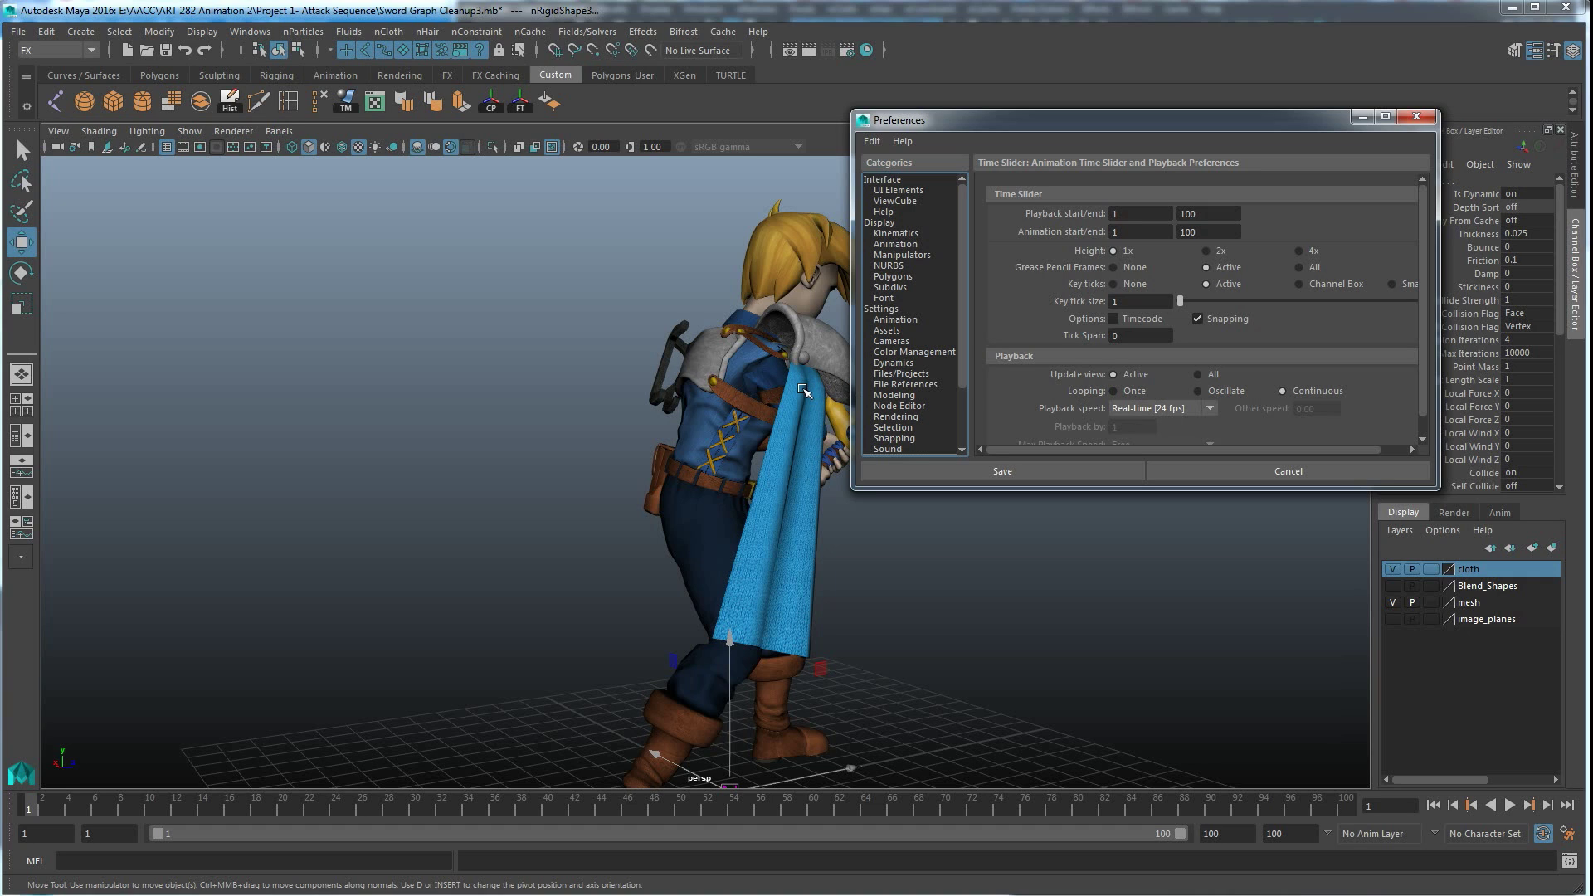
left_click(1143, 412)
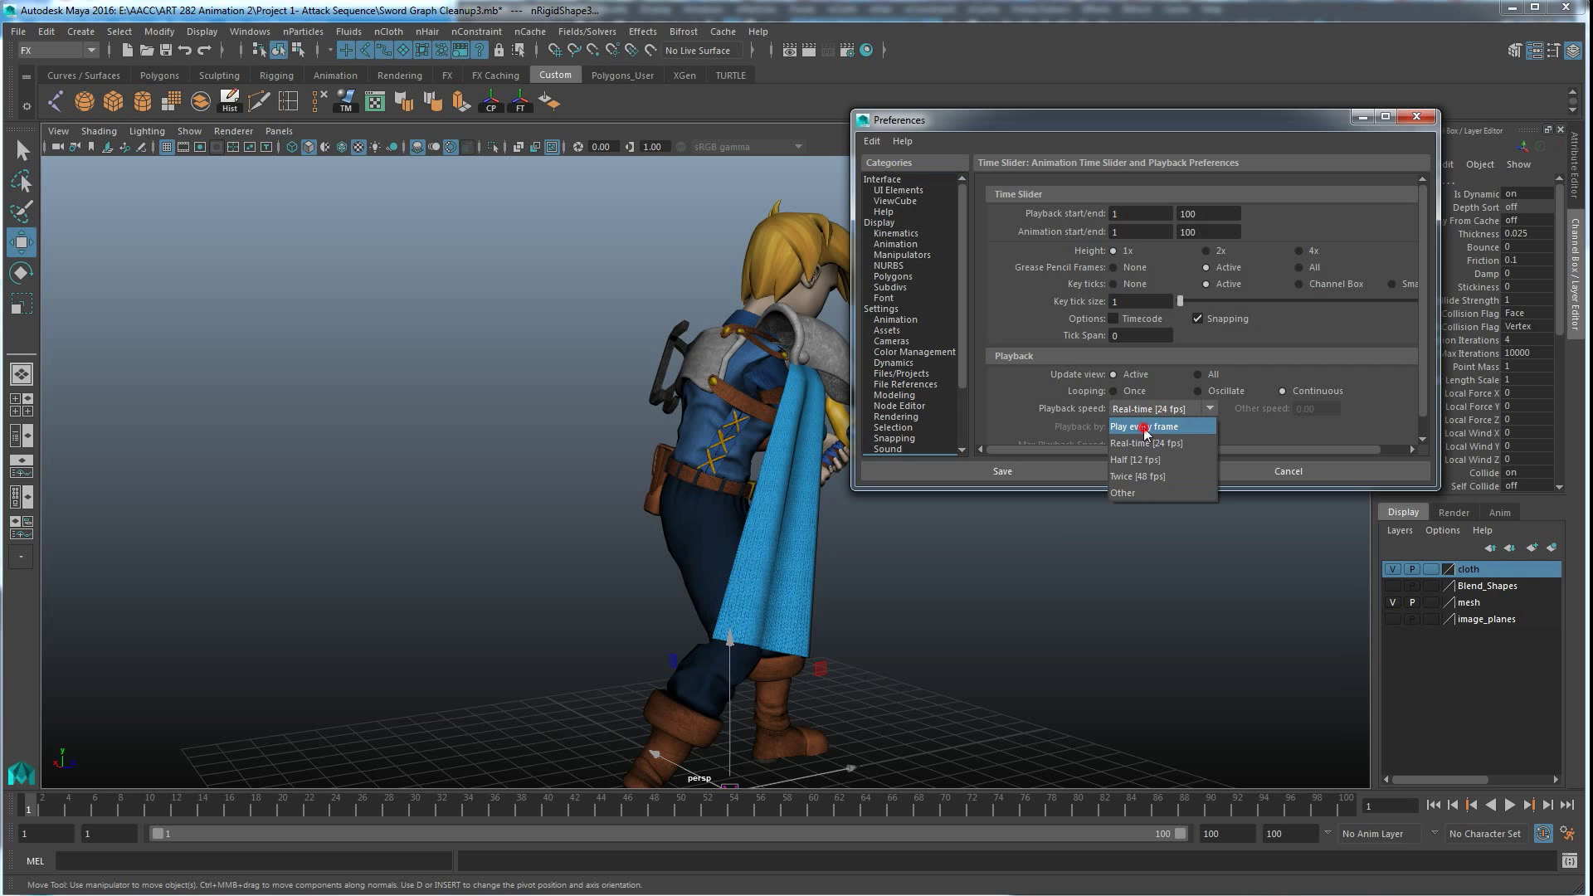
left_click(1145, 428)
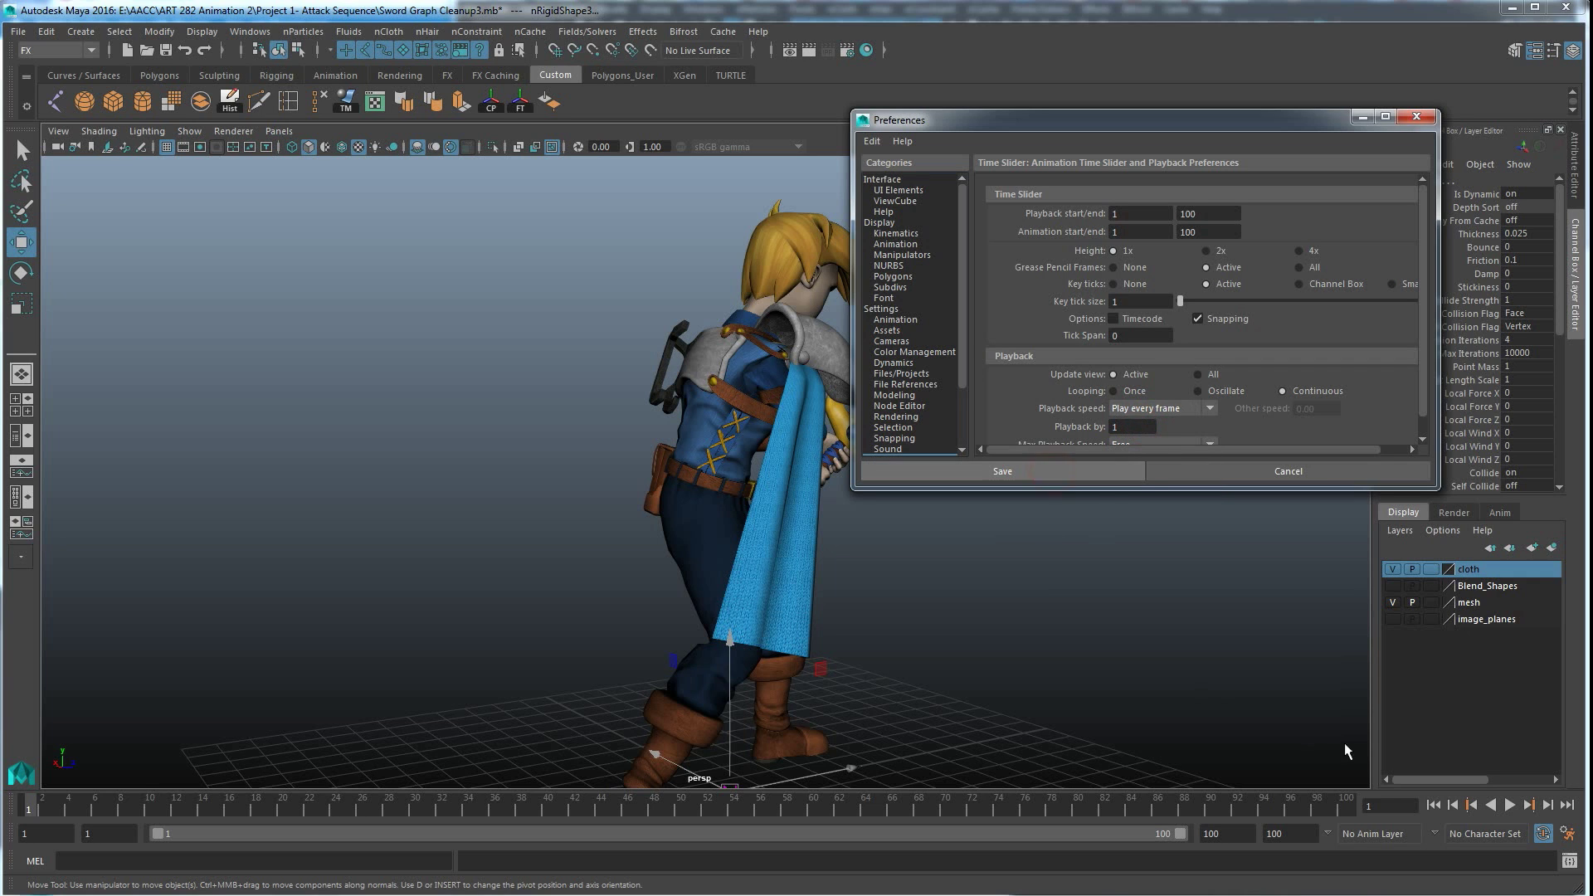
left_click(1510, 805)
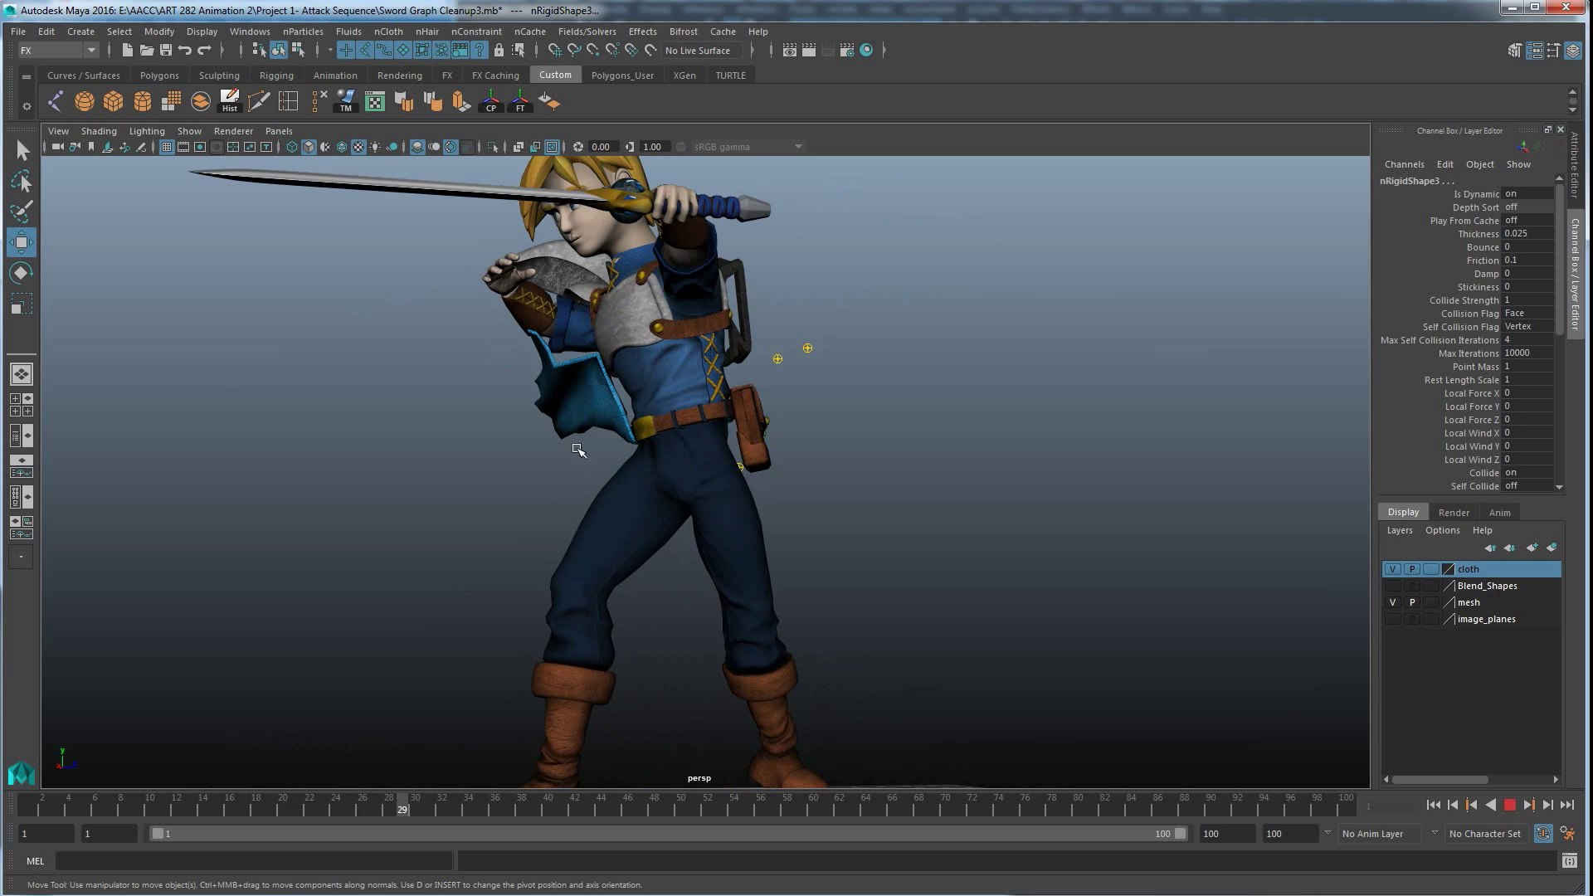
mouse_move(391, 560)
left_mouse_down("alt")
mouse_move(370, 572)
mouse_move(389, 571)
left_mouse_up("alt")
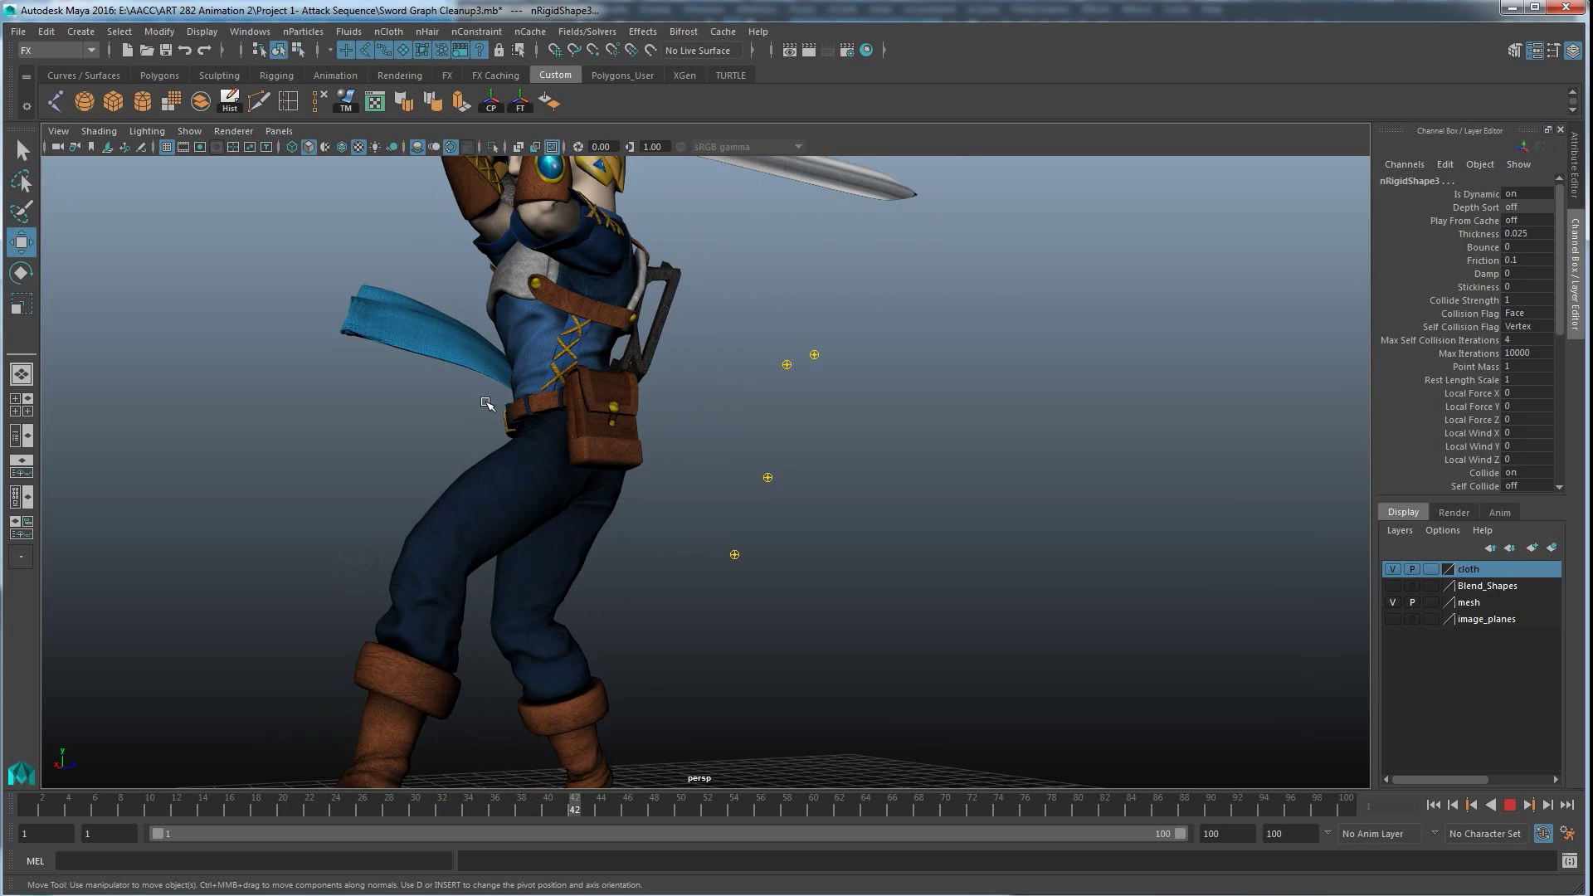
scroll(485, 403, "down", 5)
left_click_drag(485, 404, 773, 511, "alt")
scroll(771, 510, "up", 3)
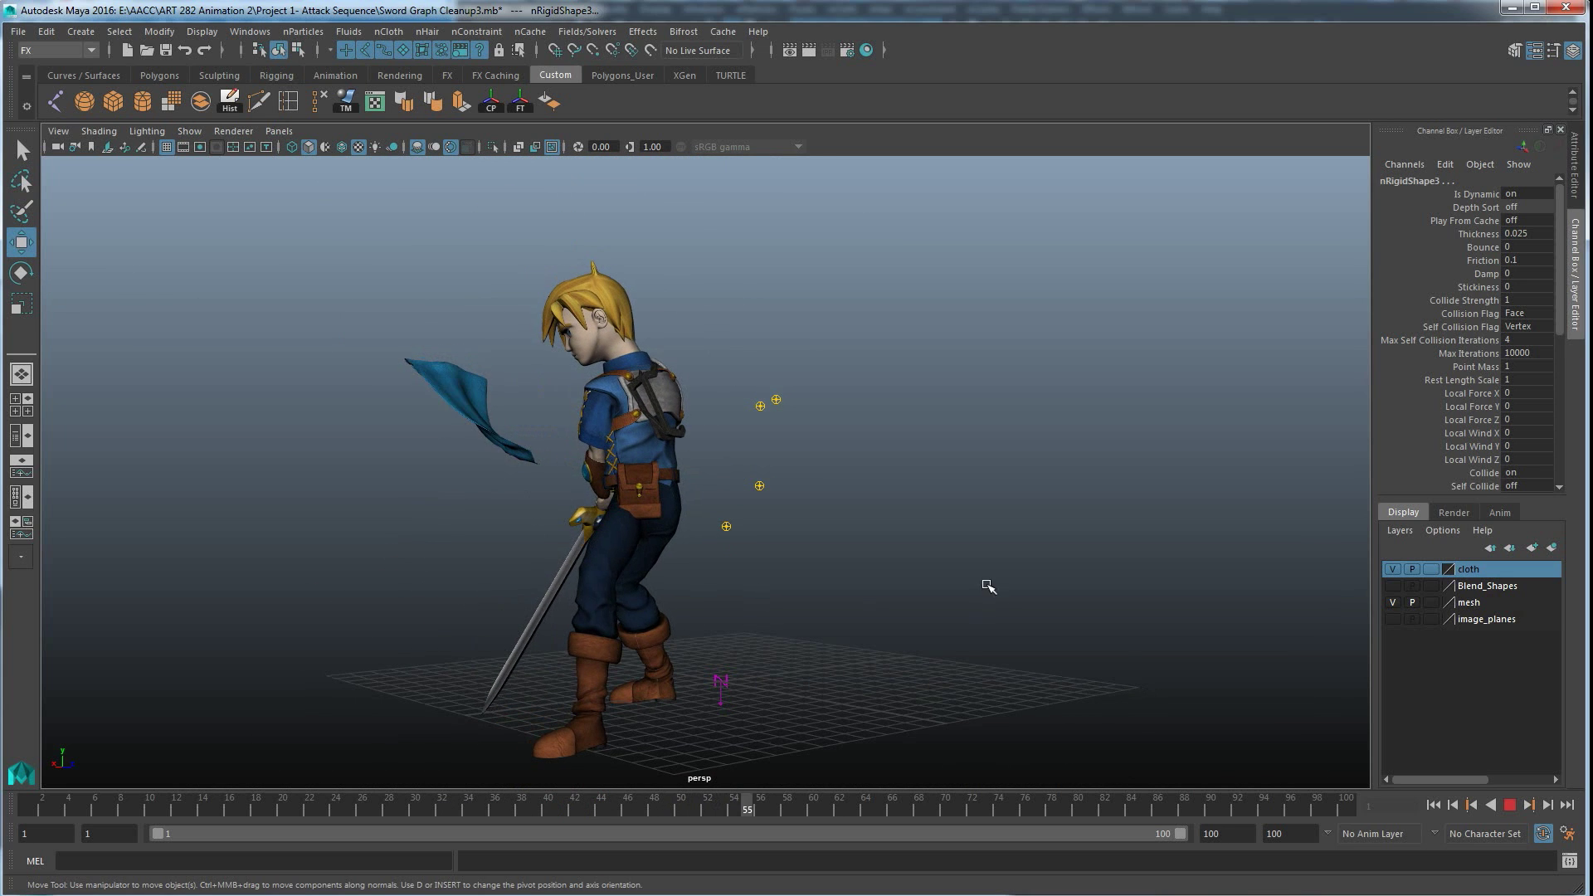
left_click(1512, 805)
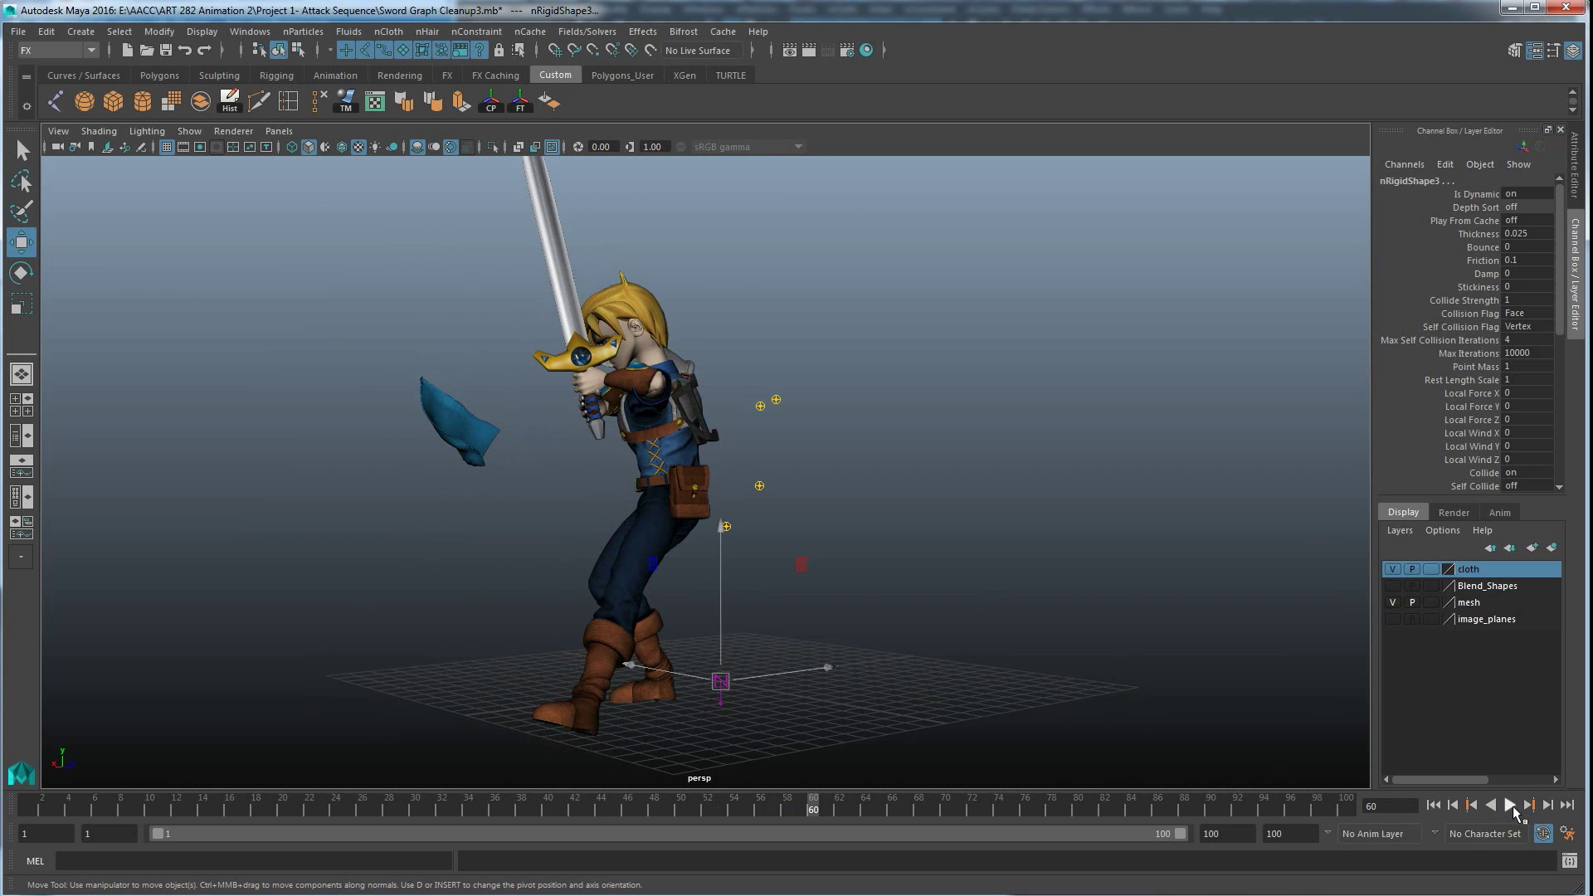
left_click(1513, 805)
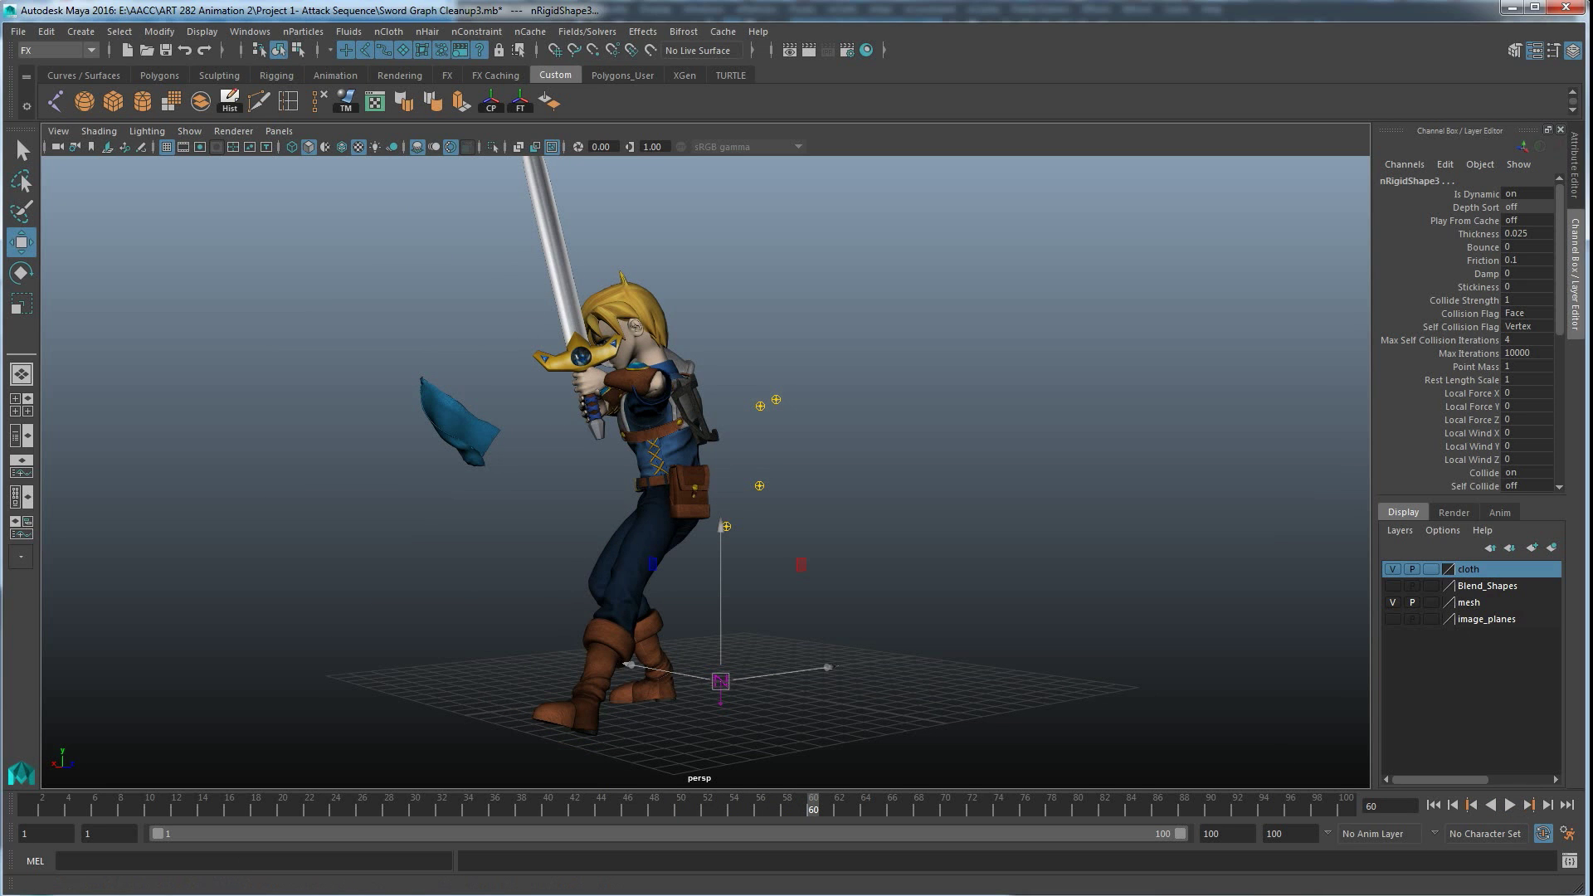
left_click_drag(75, 807, 4, 804)
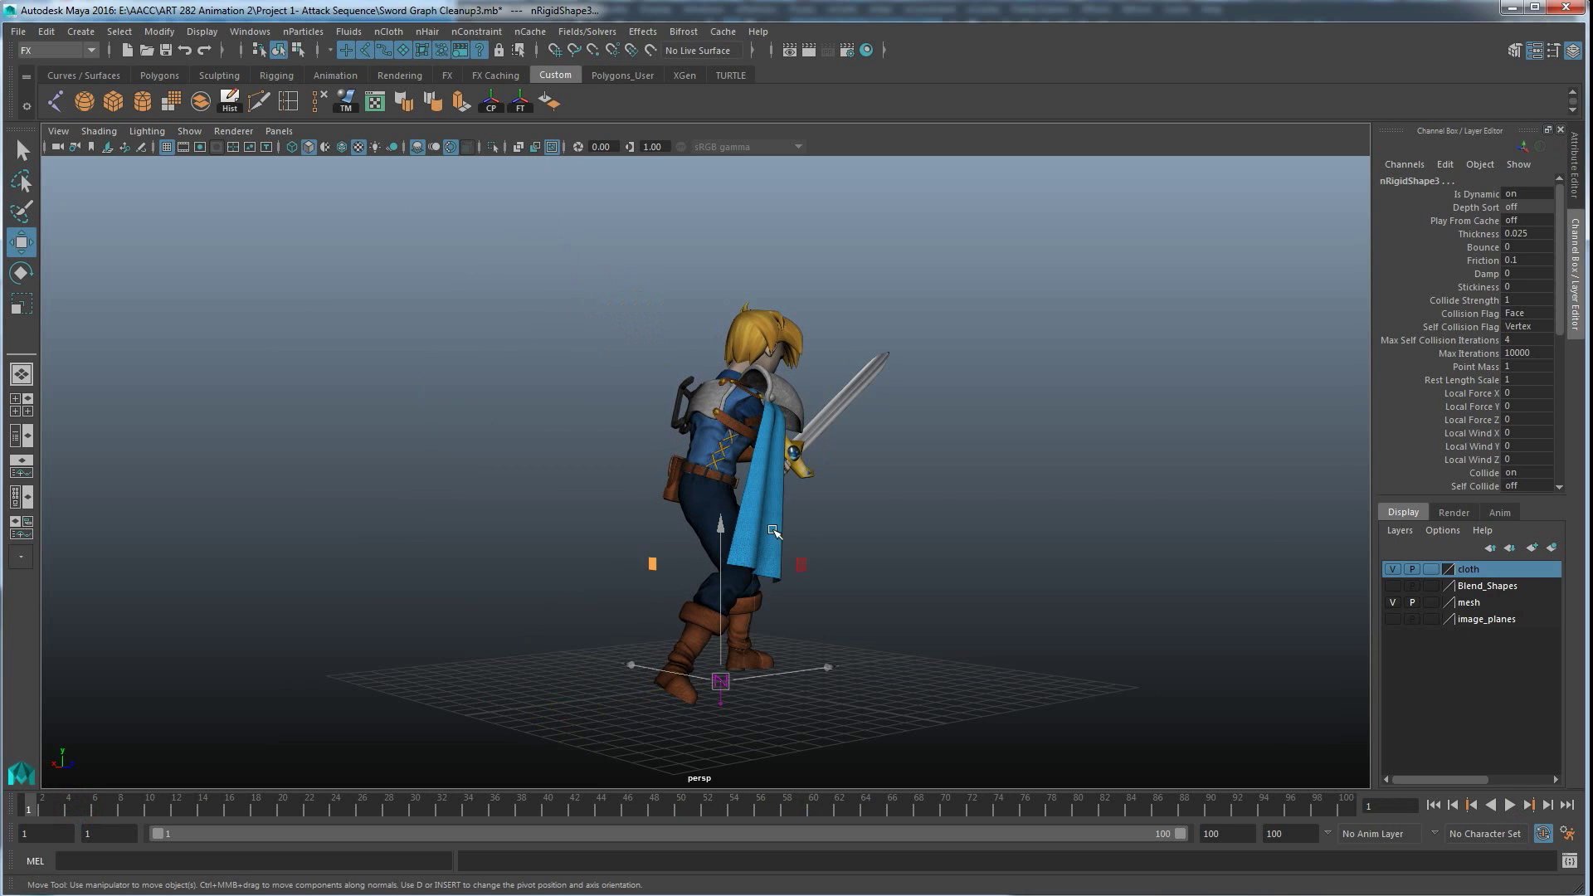
scroll(747, 486, "up", 1)
scroll(765, 487, "up", 3)
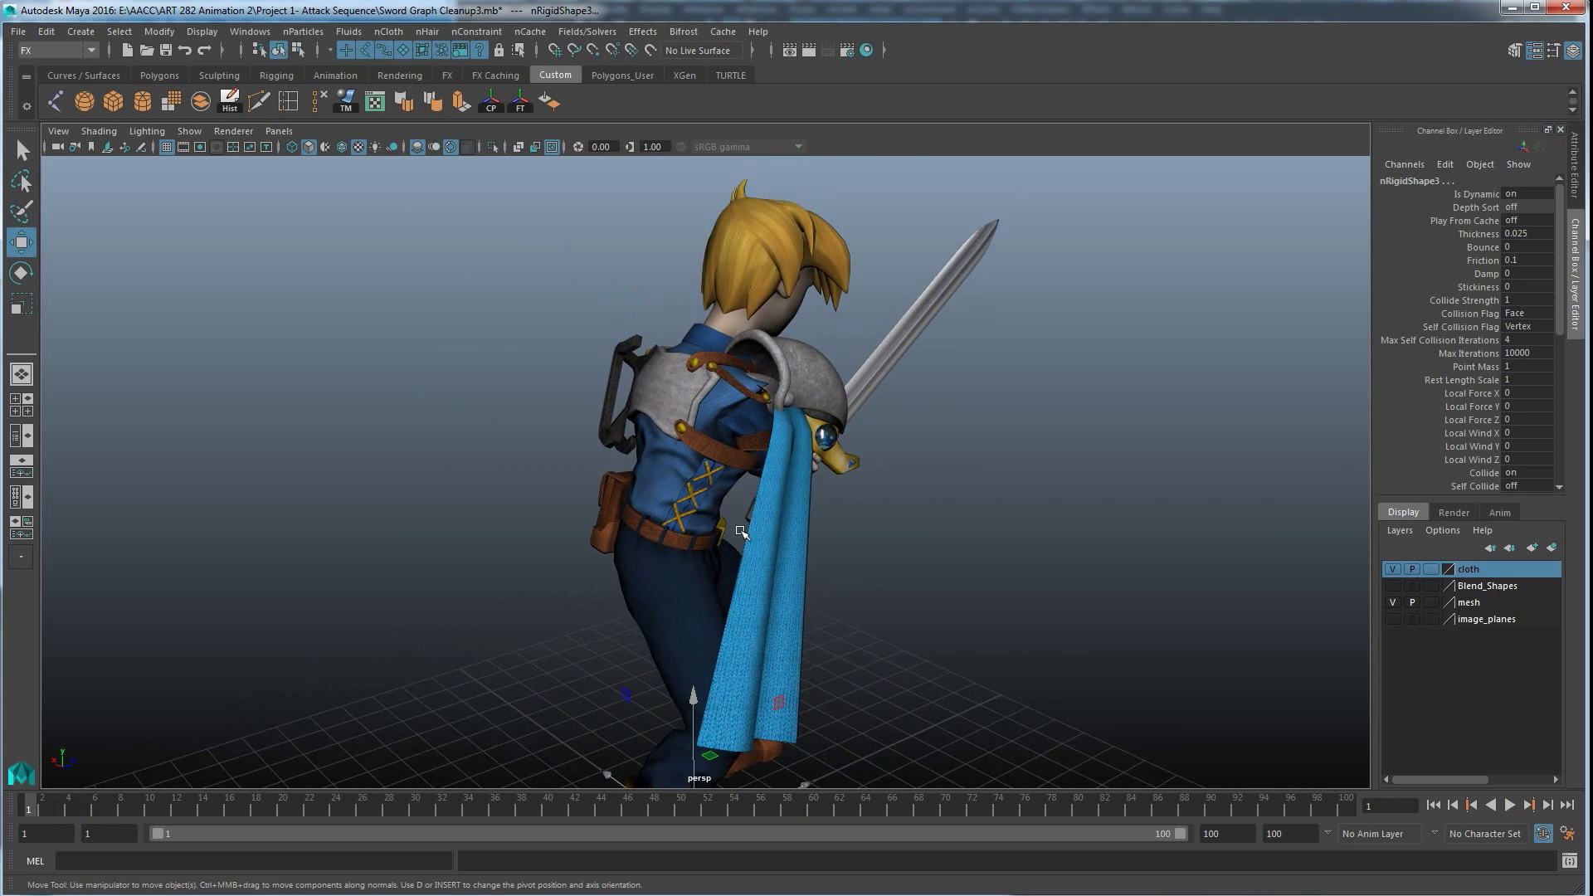
left_click_drag(764, 487, 732, 545, "alt")
scroll(747, 561, "up", 2)
scroll(747, 625, "up", 2)
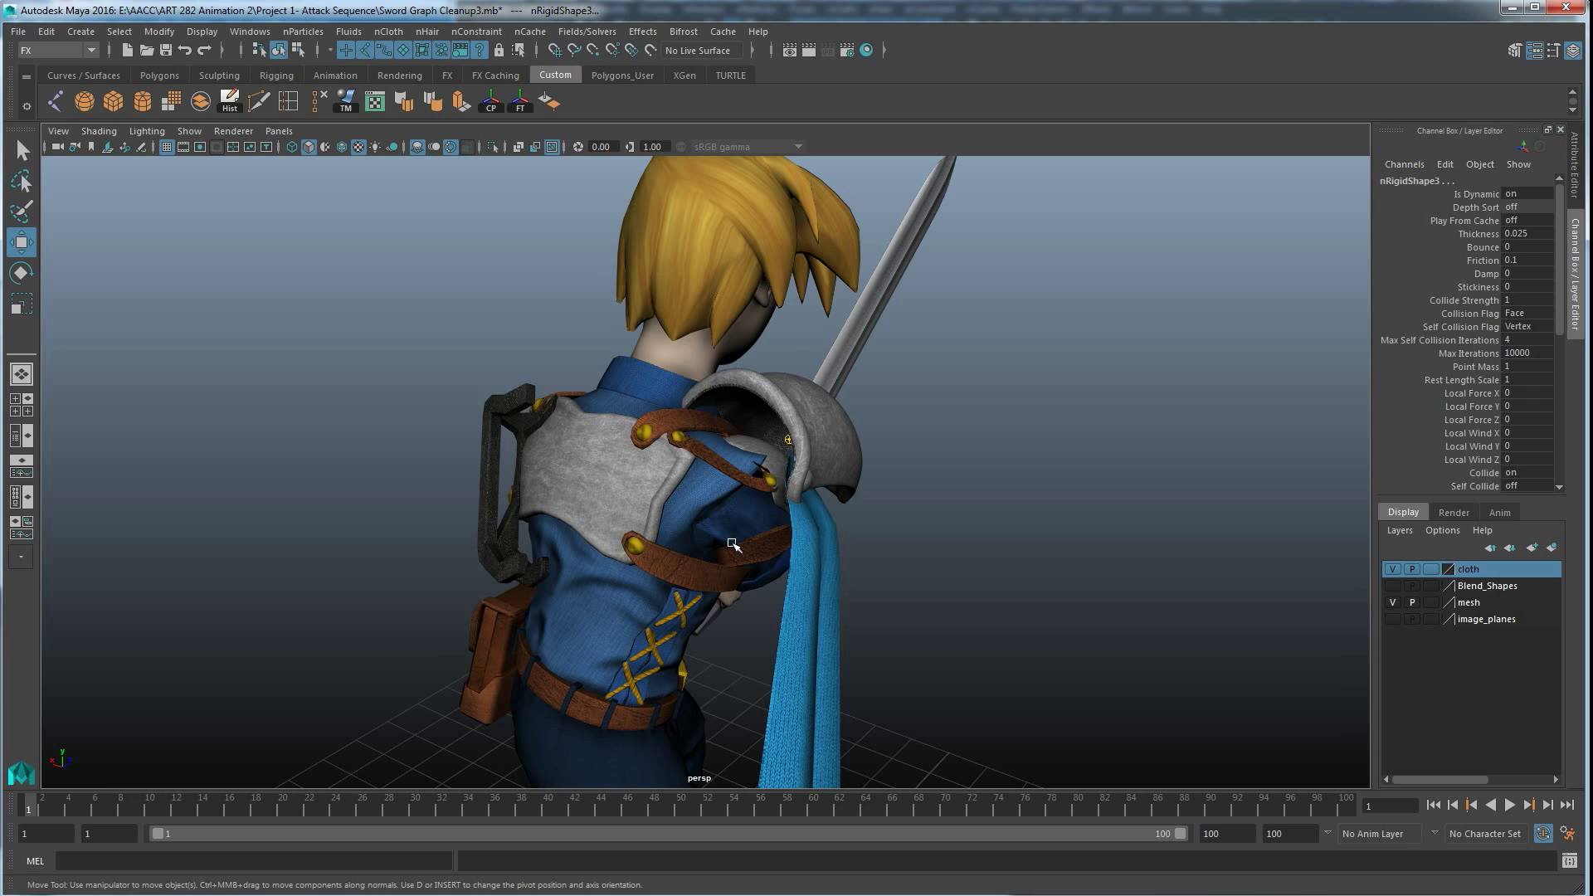
left_click_drag(851, 597, 871, 601, "alt")
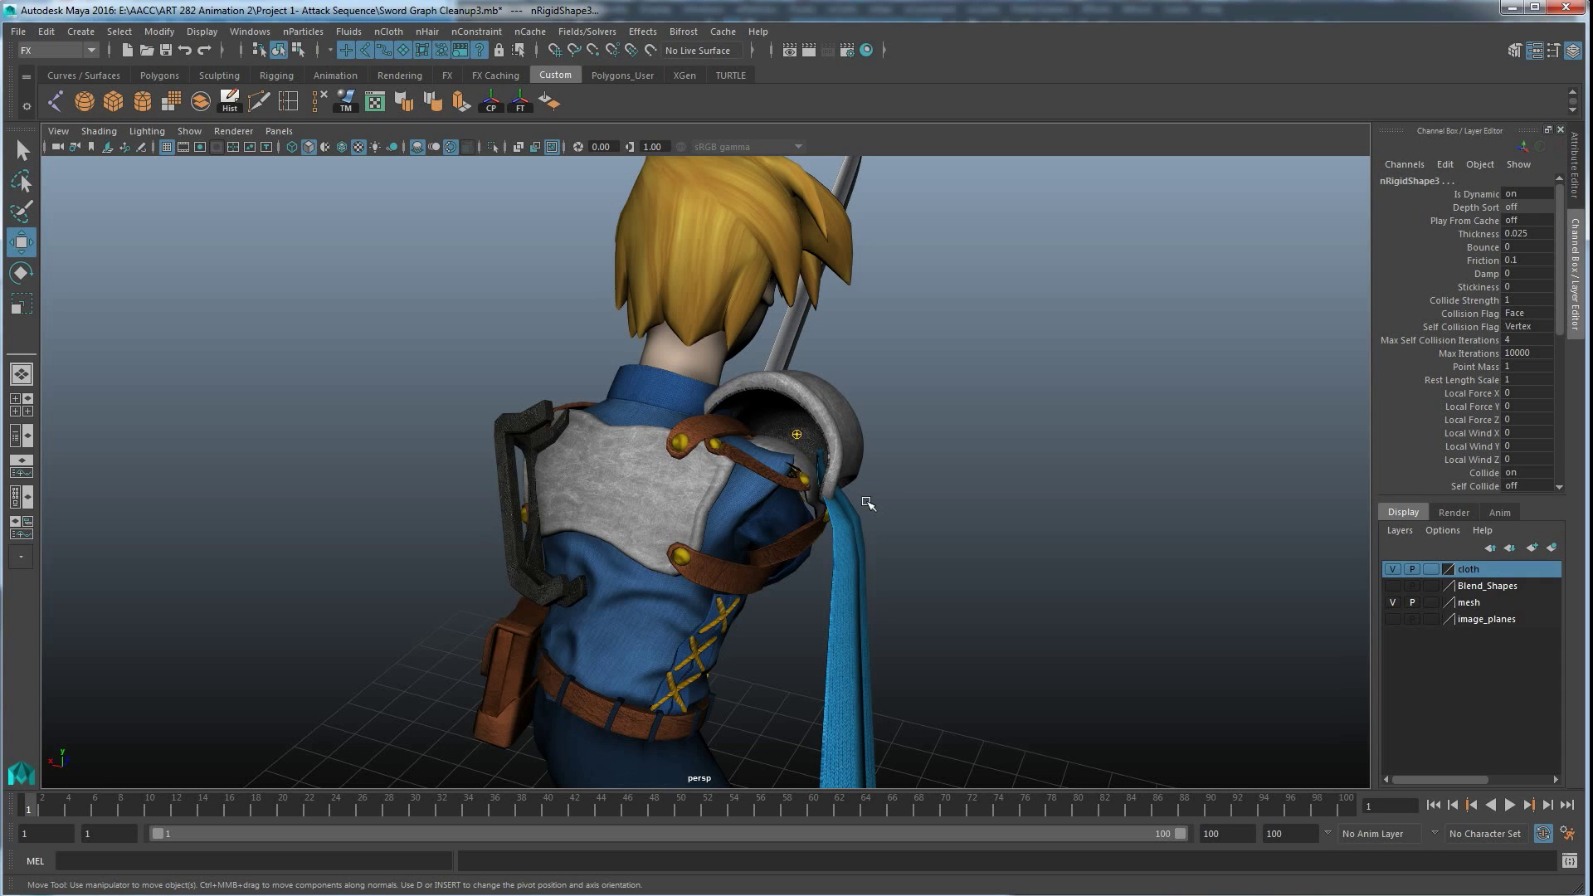
Pick the scarf's top vertices in vertex mode, add Mesh_armor_shoulder_outer, and inspect the shoulder.
left_click(842, 560)
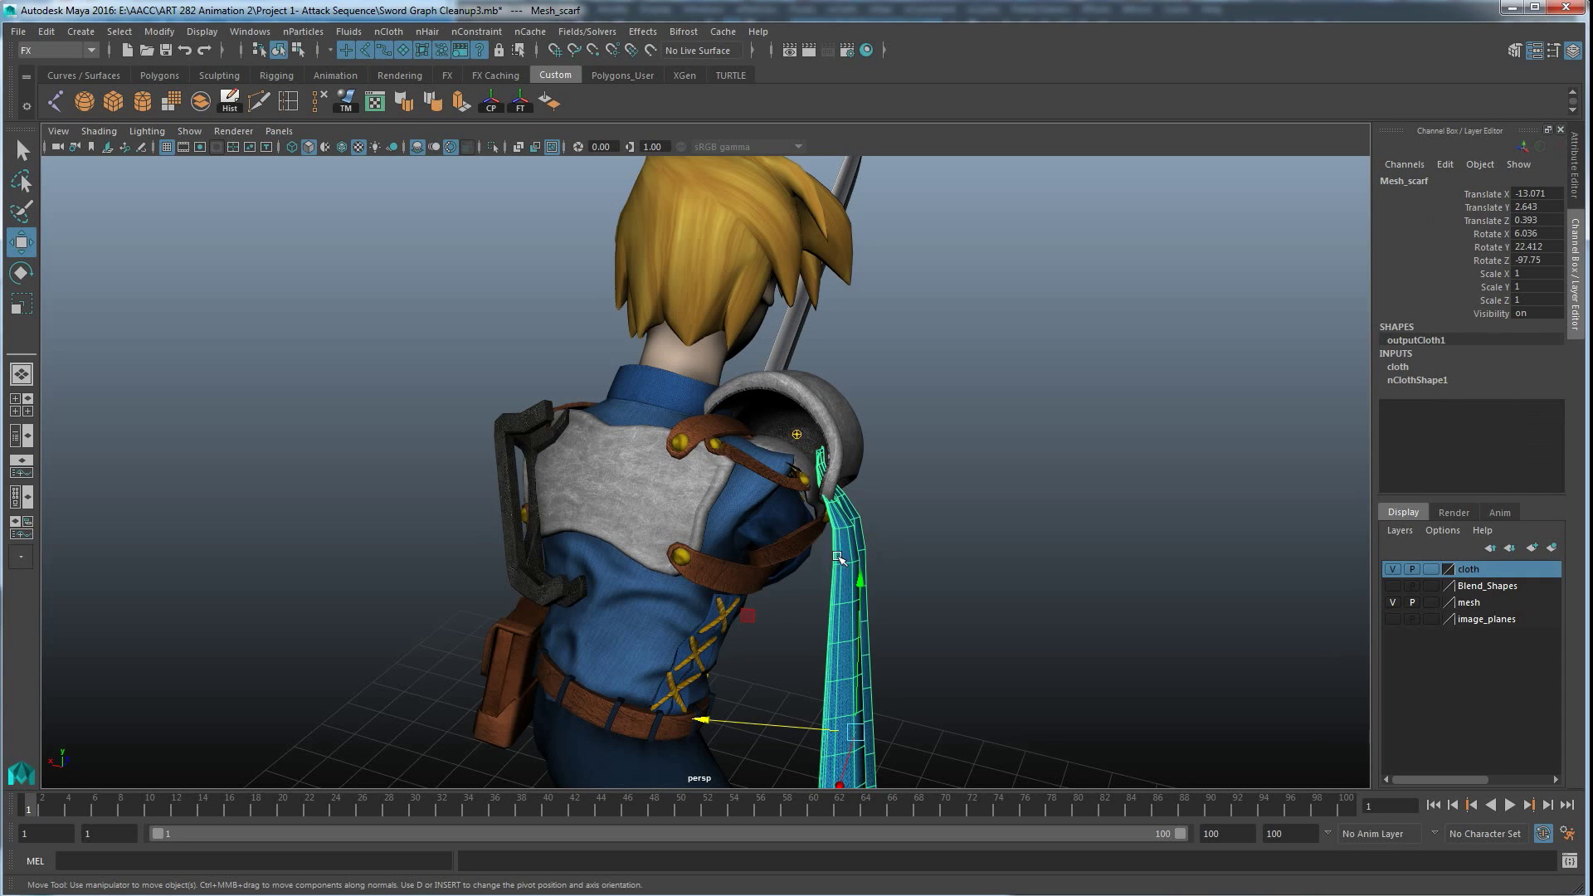
left_click_drag(838, 567, 838, 600, "alt")
right_click_drag(865, 427, 804, 424)
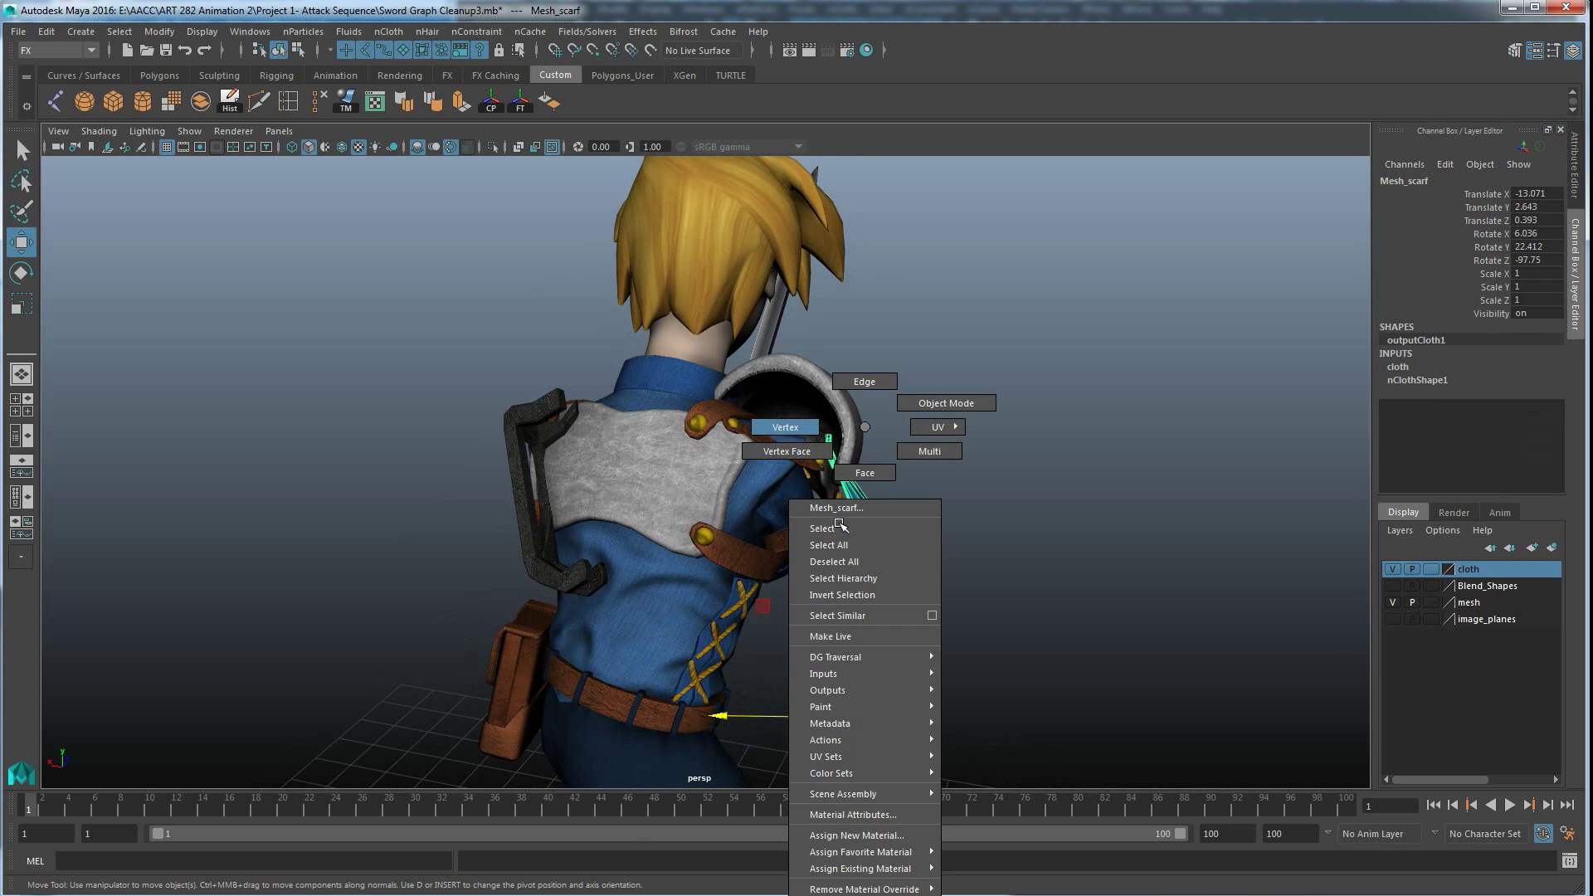
mouse_move(918, 498)
left_mouse_down("alt")
mouse_move(850, 606)
mouse_move(755, 529)
mouse_move(761, 491)
mouse_move(846, 566)
mouse_move(811, 539)
mouse_move(825, 580)
mouse_move(789, 600)
mouse_move(825, 497)
left_mouse_up("alt")
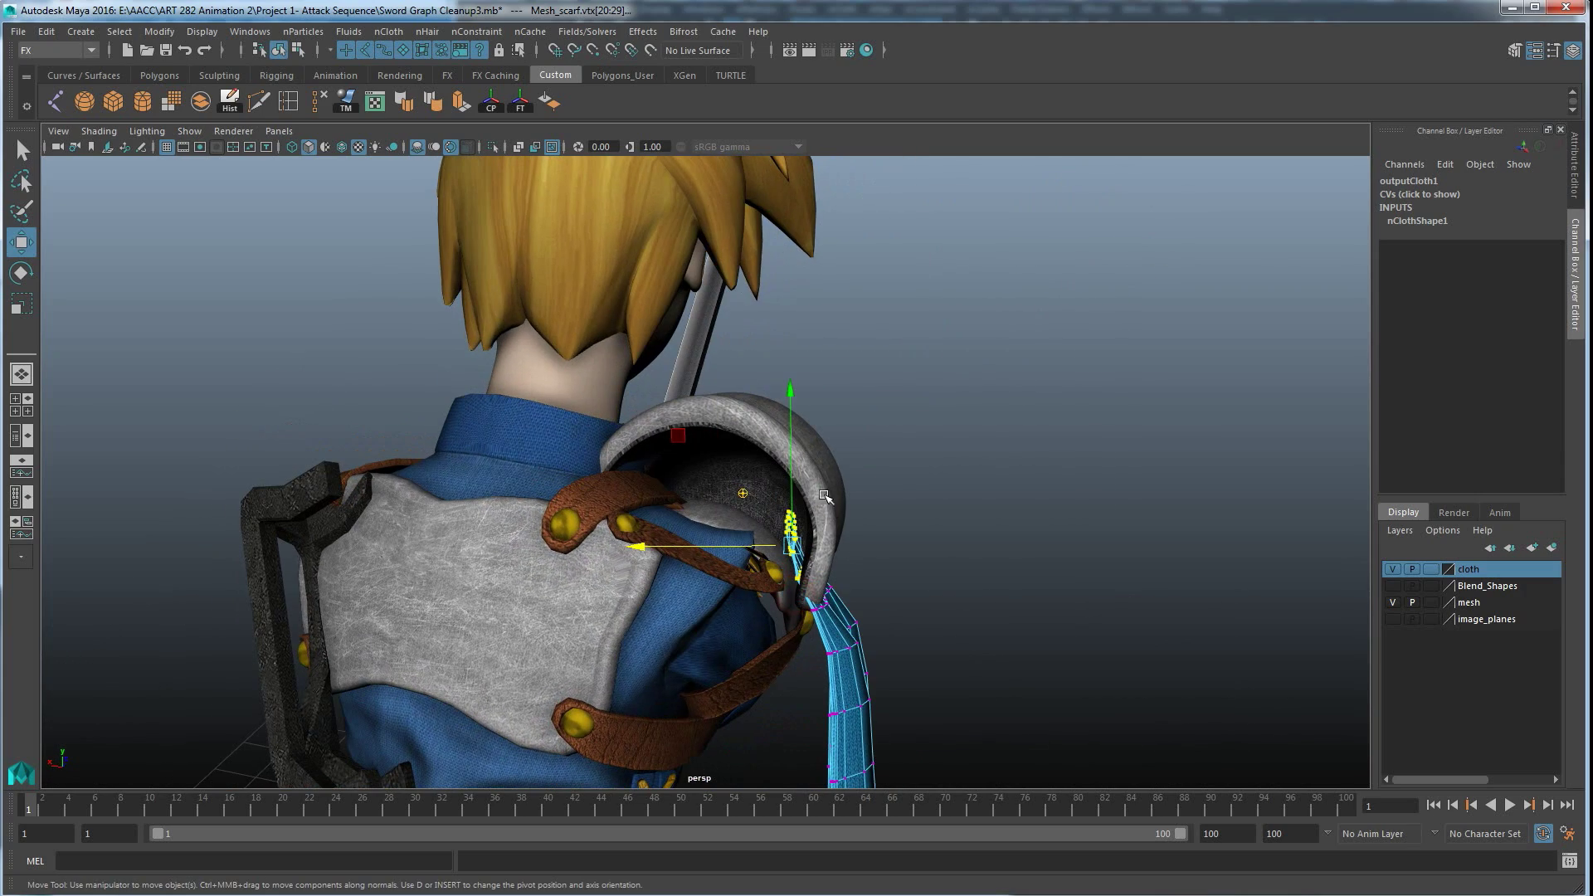
left_click(825, 454)
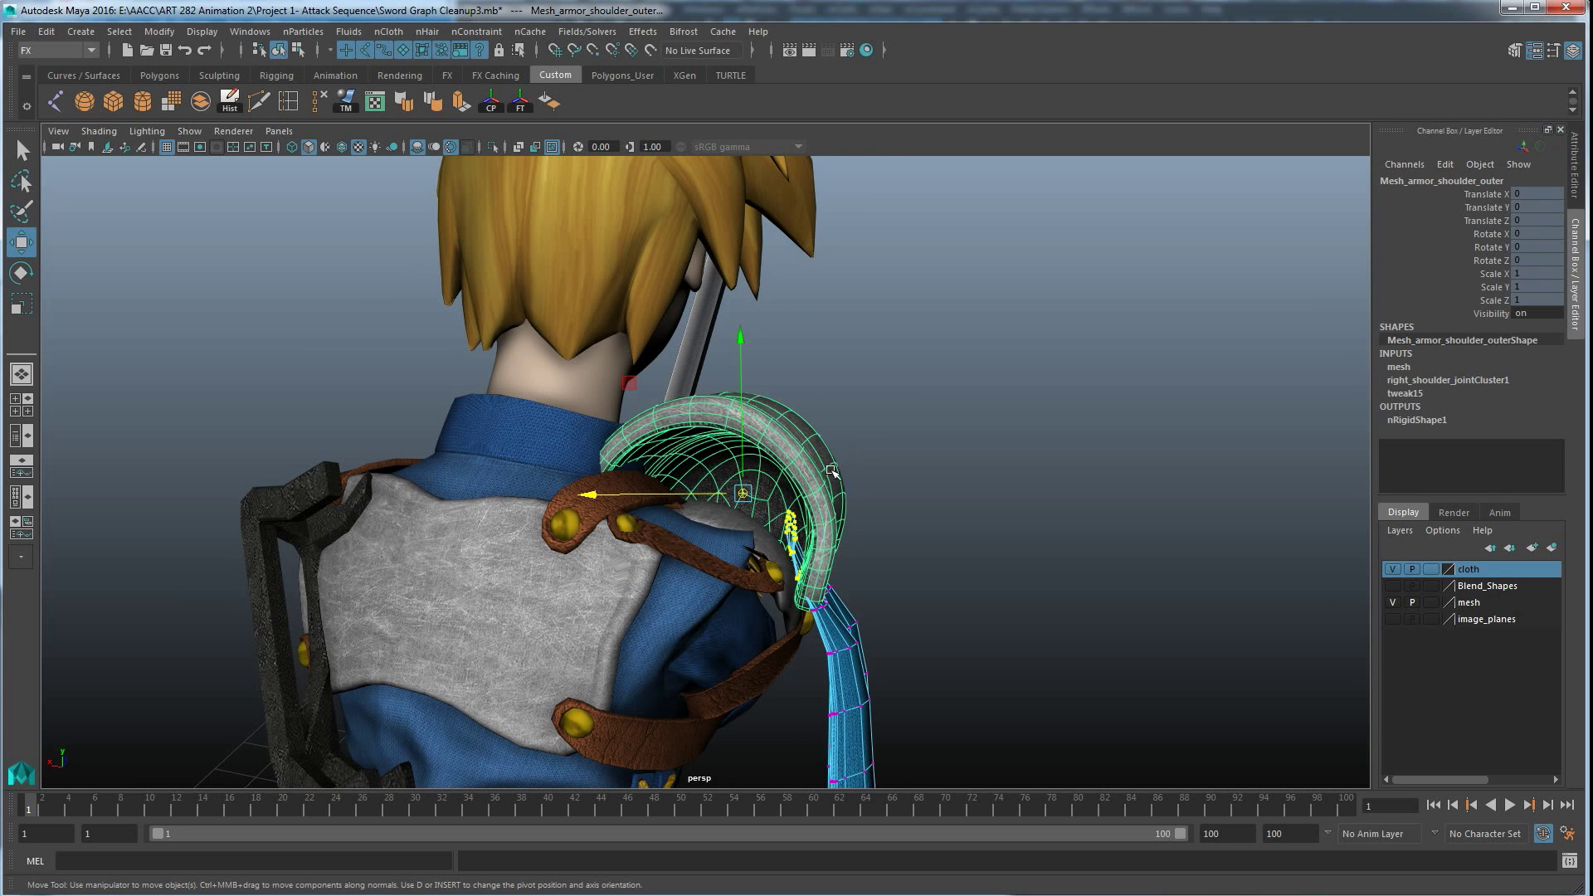
left_click_drag(875, 556, 896, 554, "alt")
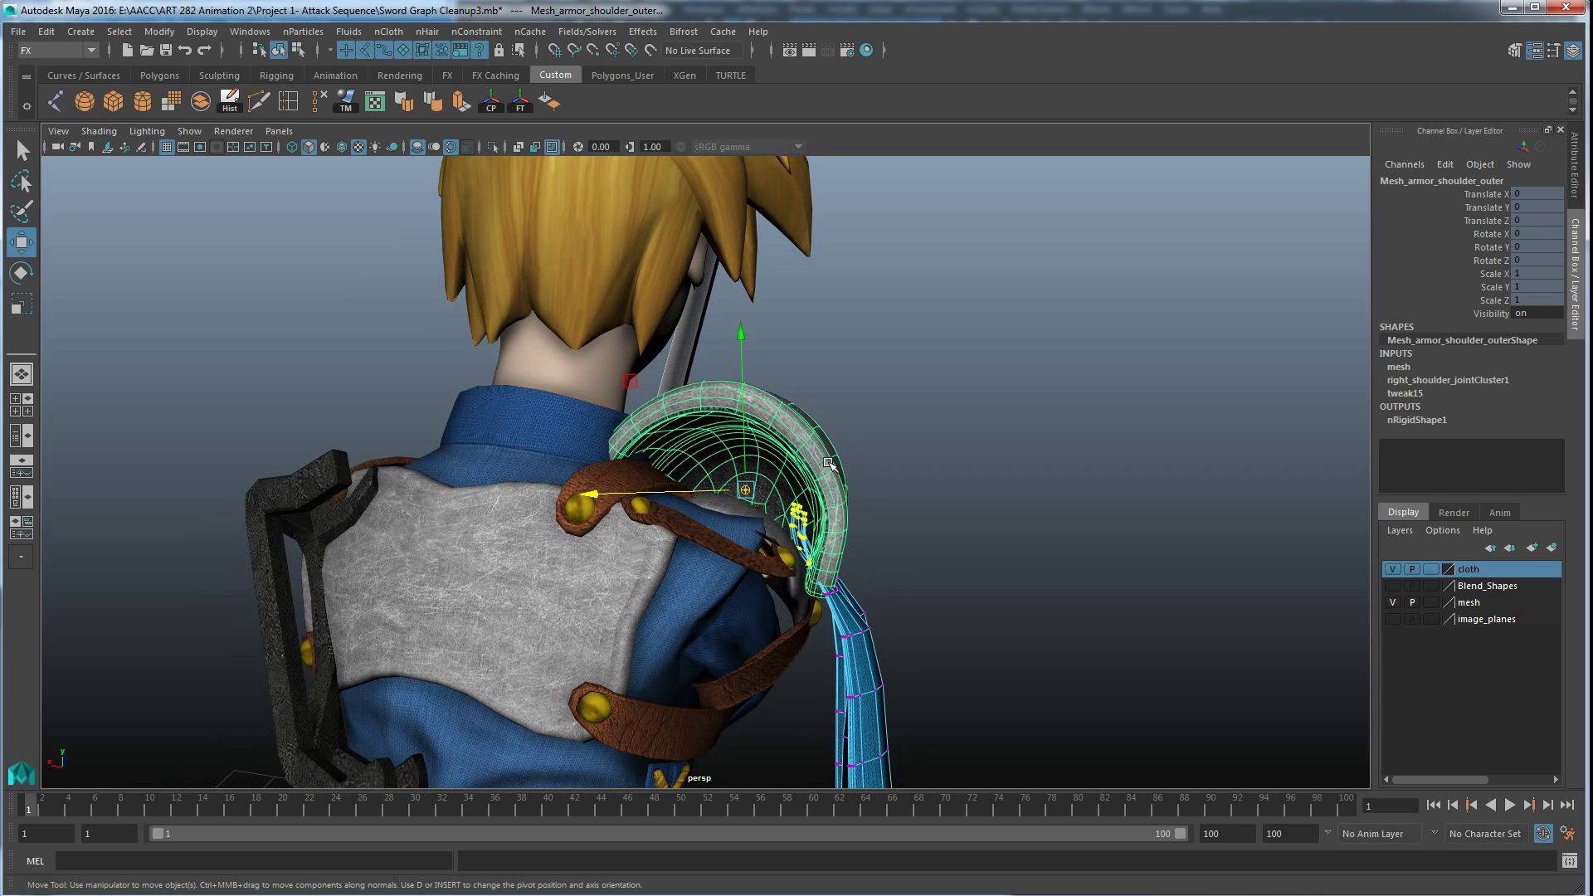
left_click_drag(830, 464, 693, 551, "alt")
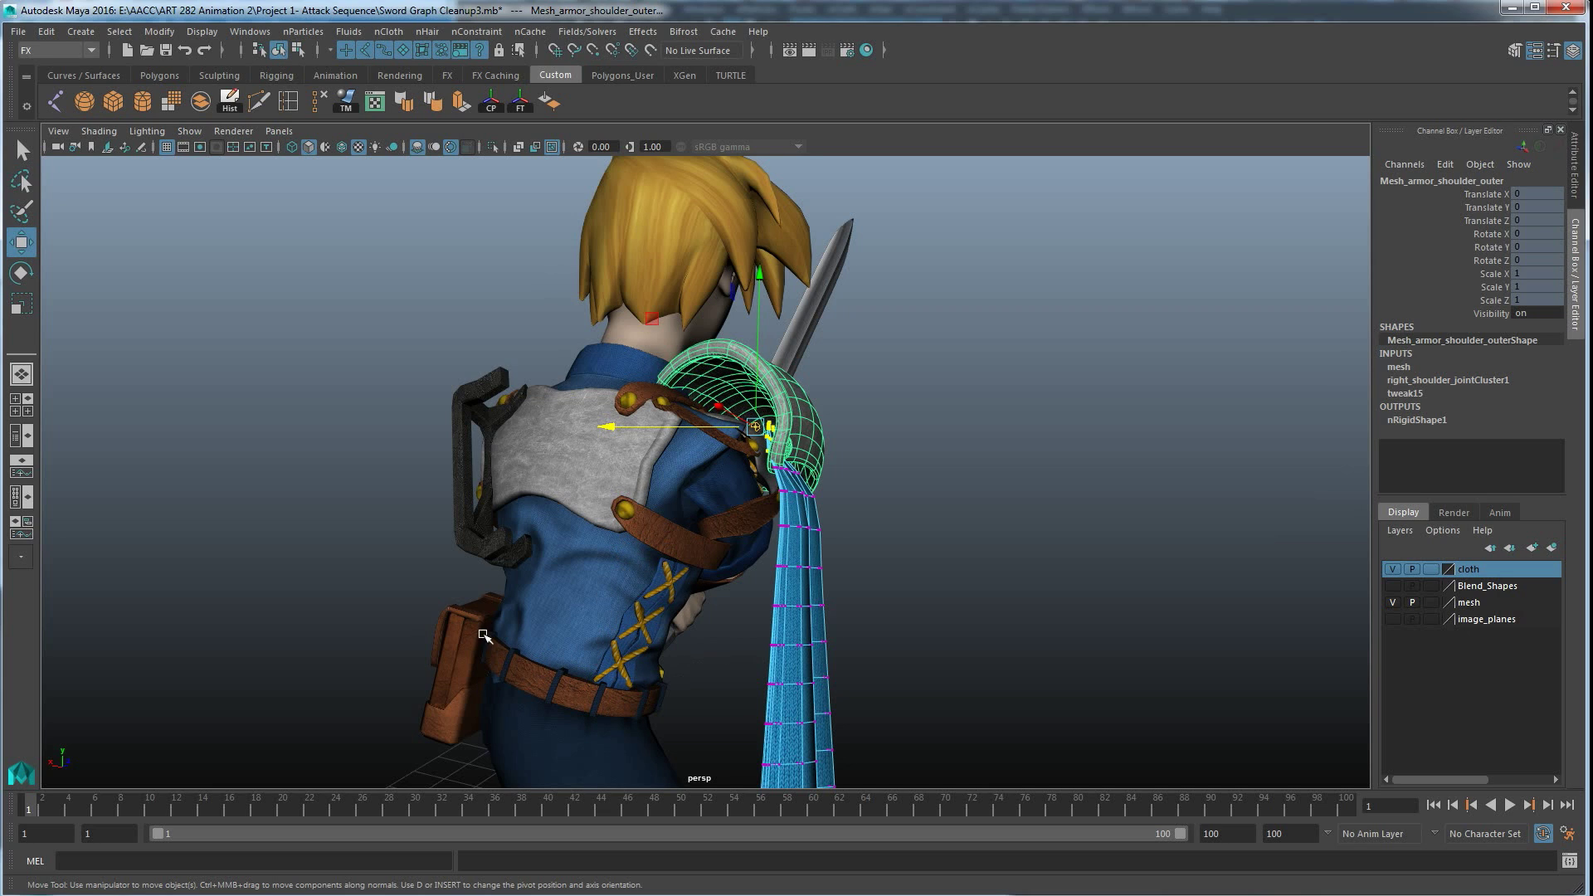
left_click_drag(782, 574, 816, 584, "alt")
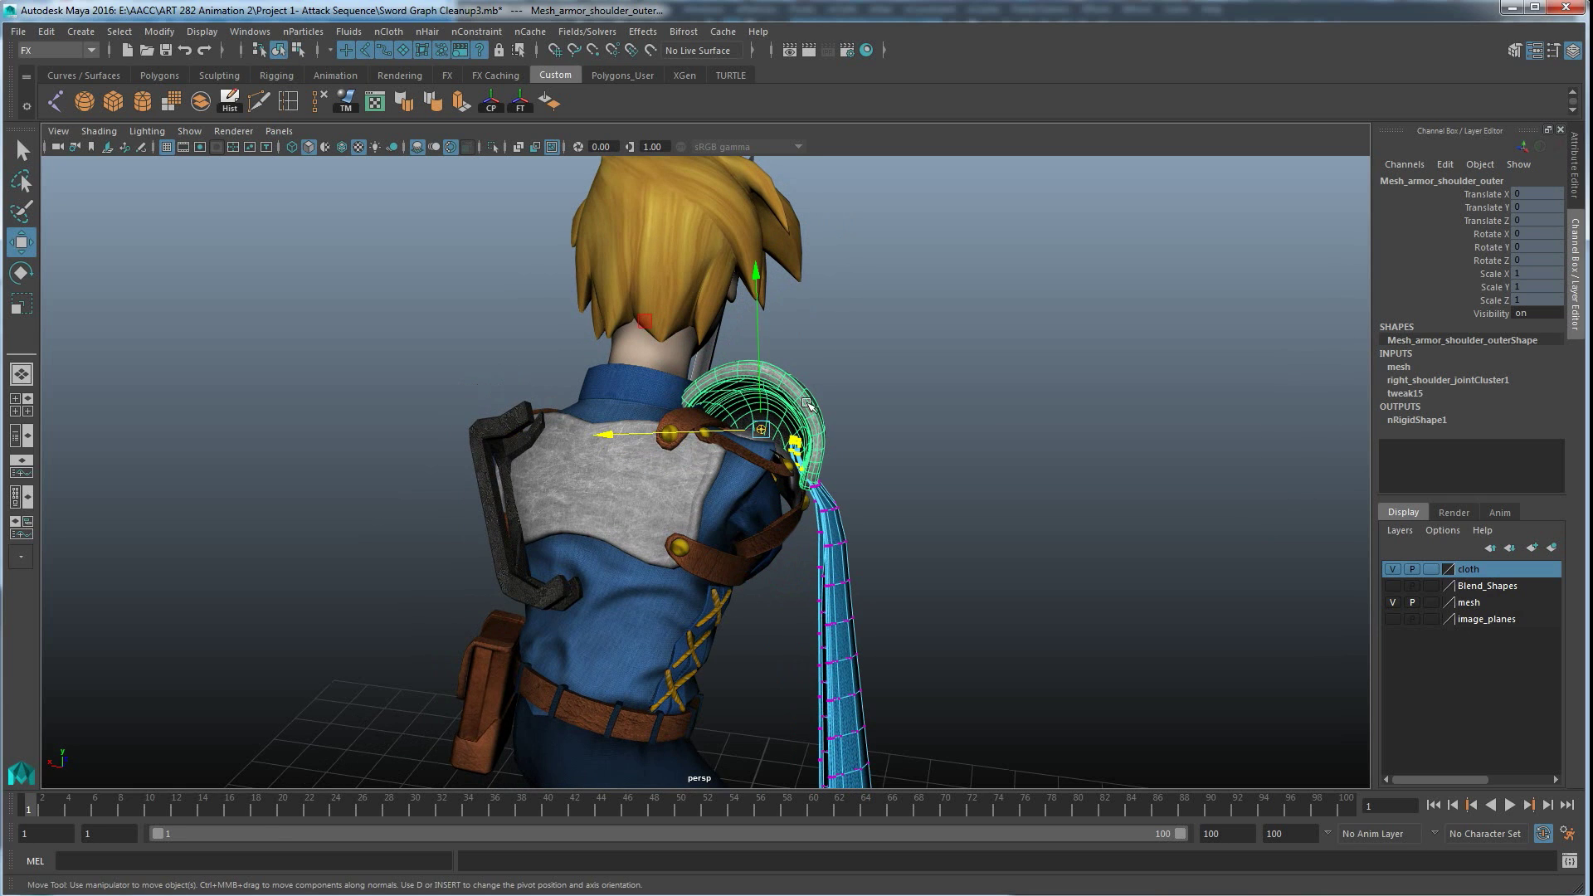
Apply nConstraint > Point to Surface, inspect the pinned shoulder, then clear the selection.
left_click(474, 37)
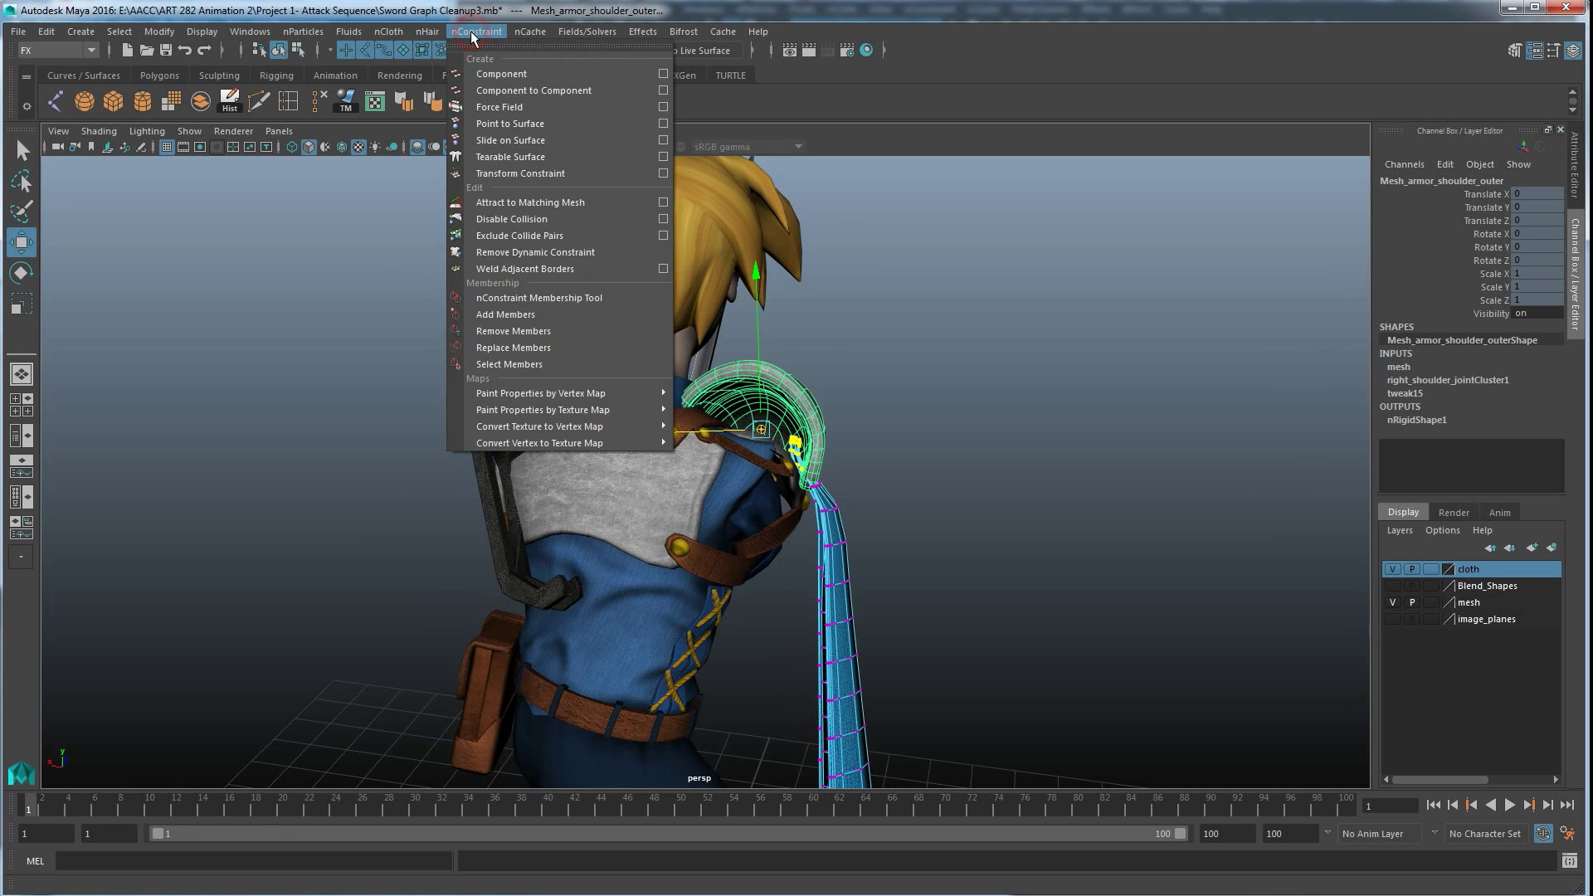
left_click(388, 30)
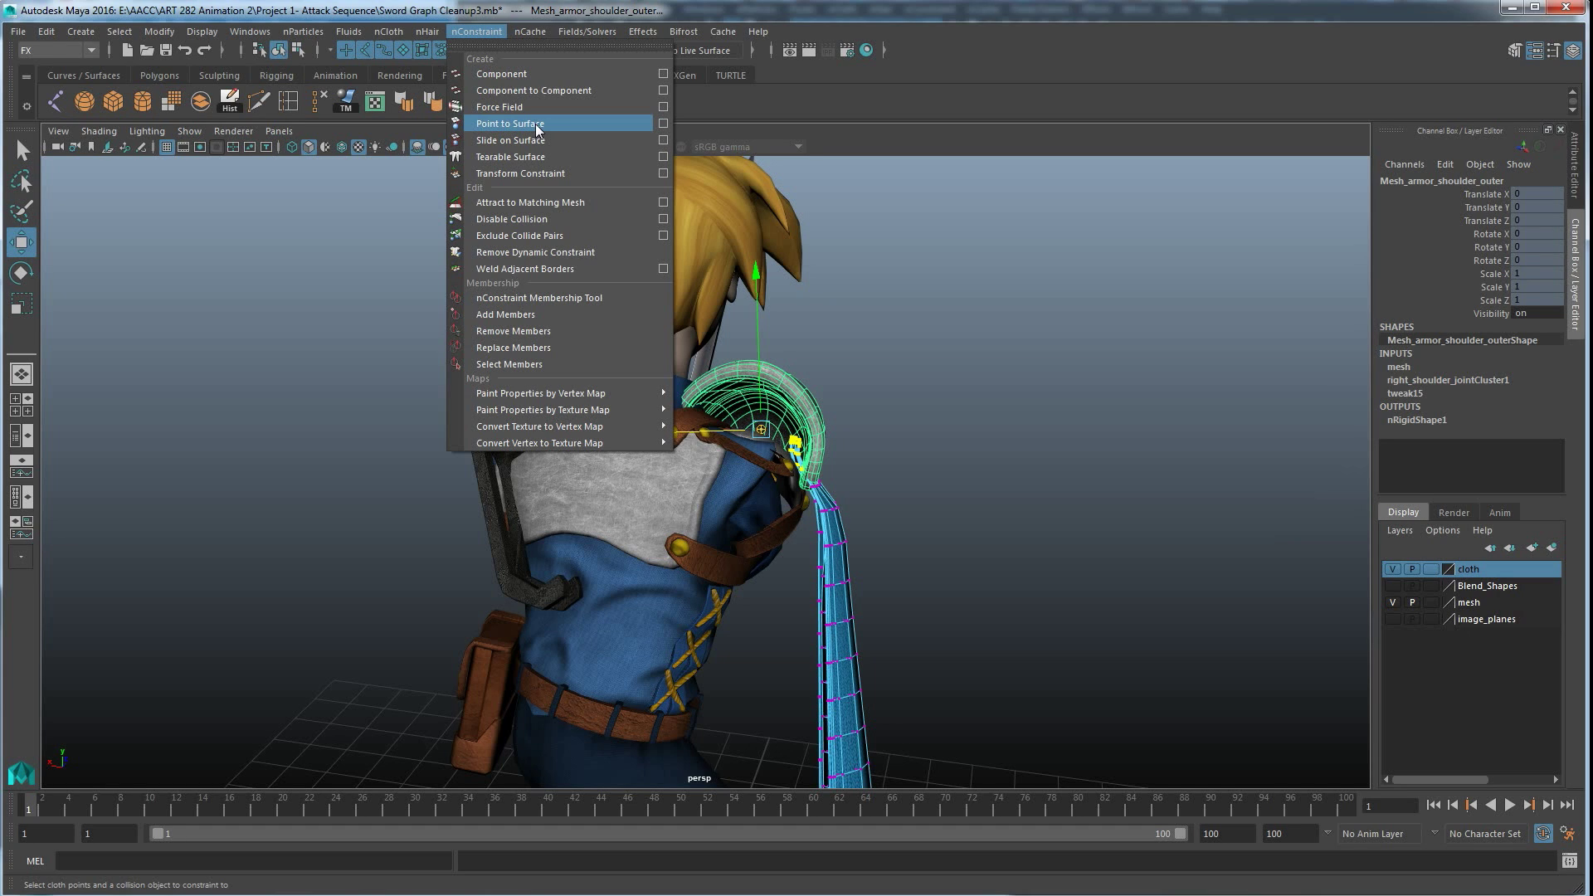
left_click(539, 124)
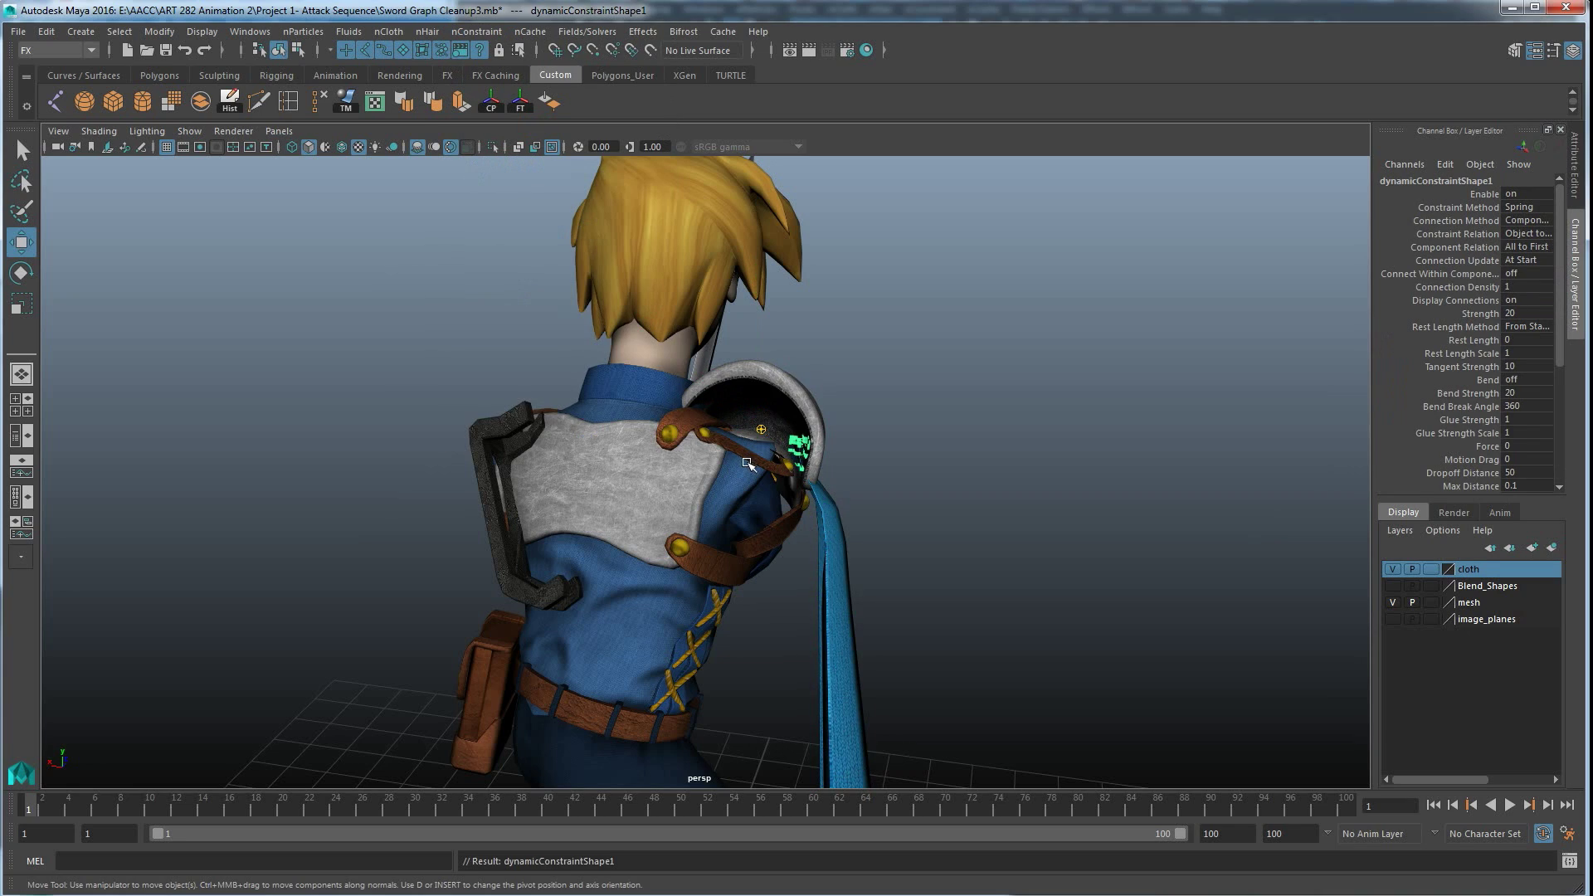
scroll(798, 507, "up", 5)
scroll(798, 507, "up", 3)
mouse_move(798, 507)
left_mouse_down("alt")
mouse_move(855, 535)
mouse_move(934, 496)
left_mouse_up("alt")
scroll(927, 511, "up", 2)
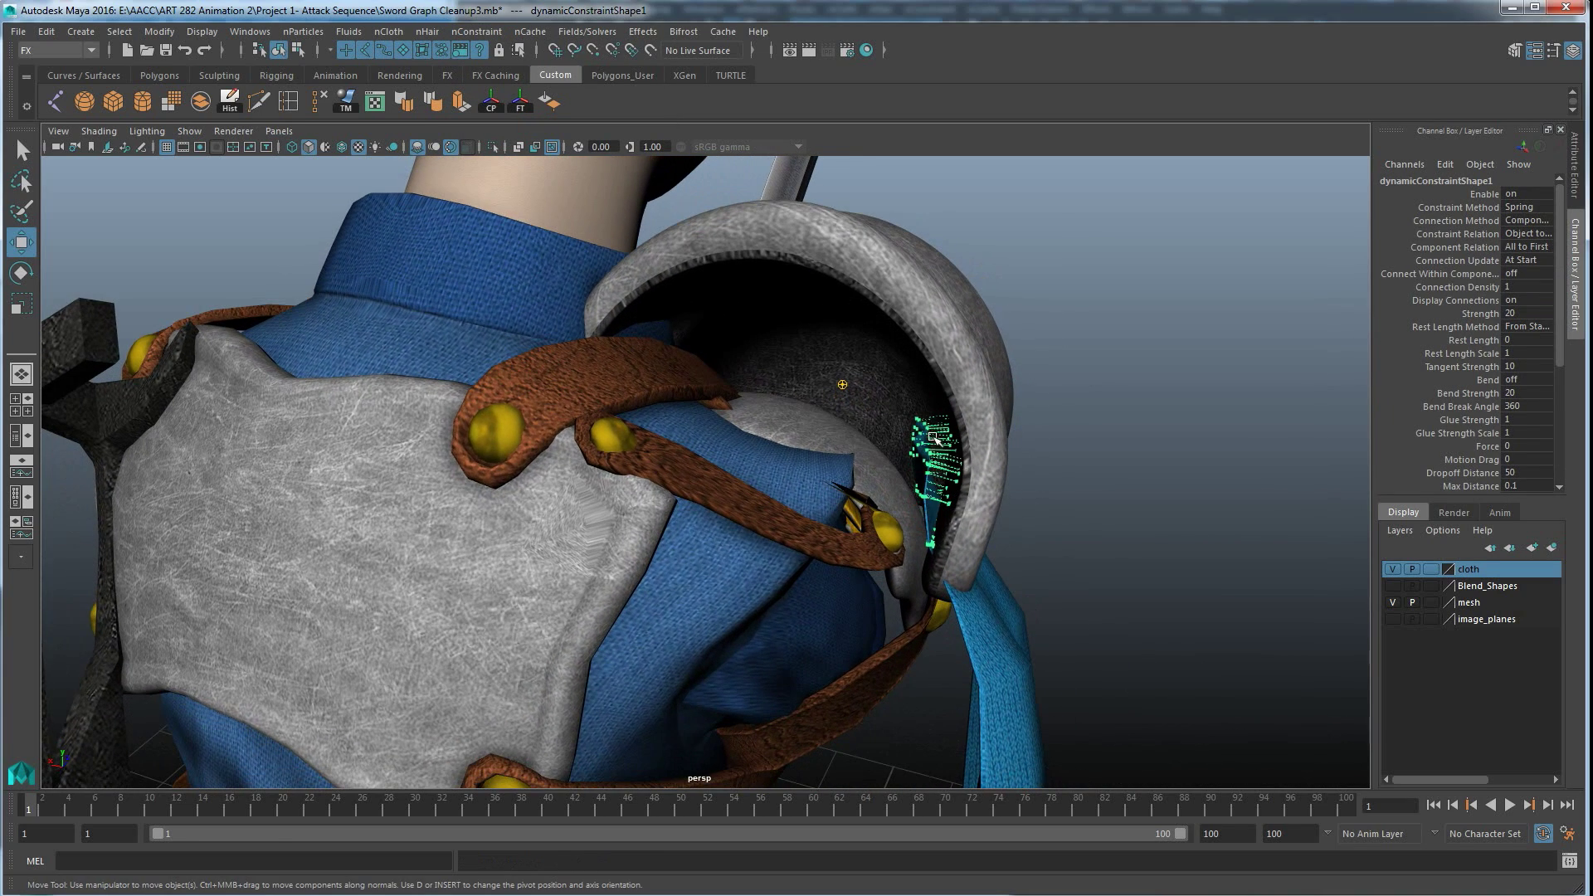
scroll(942, 434, "down", 5)
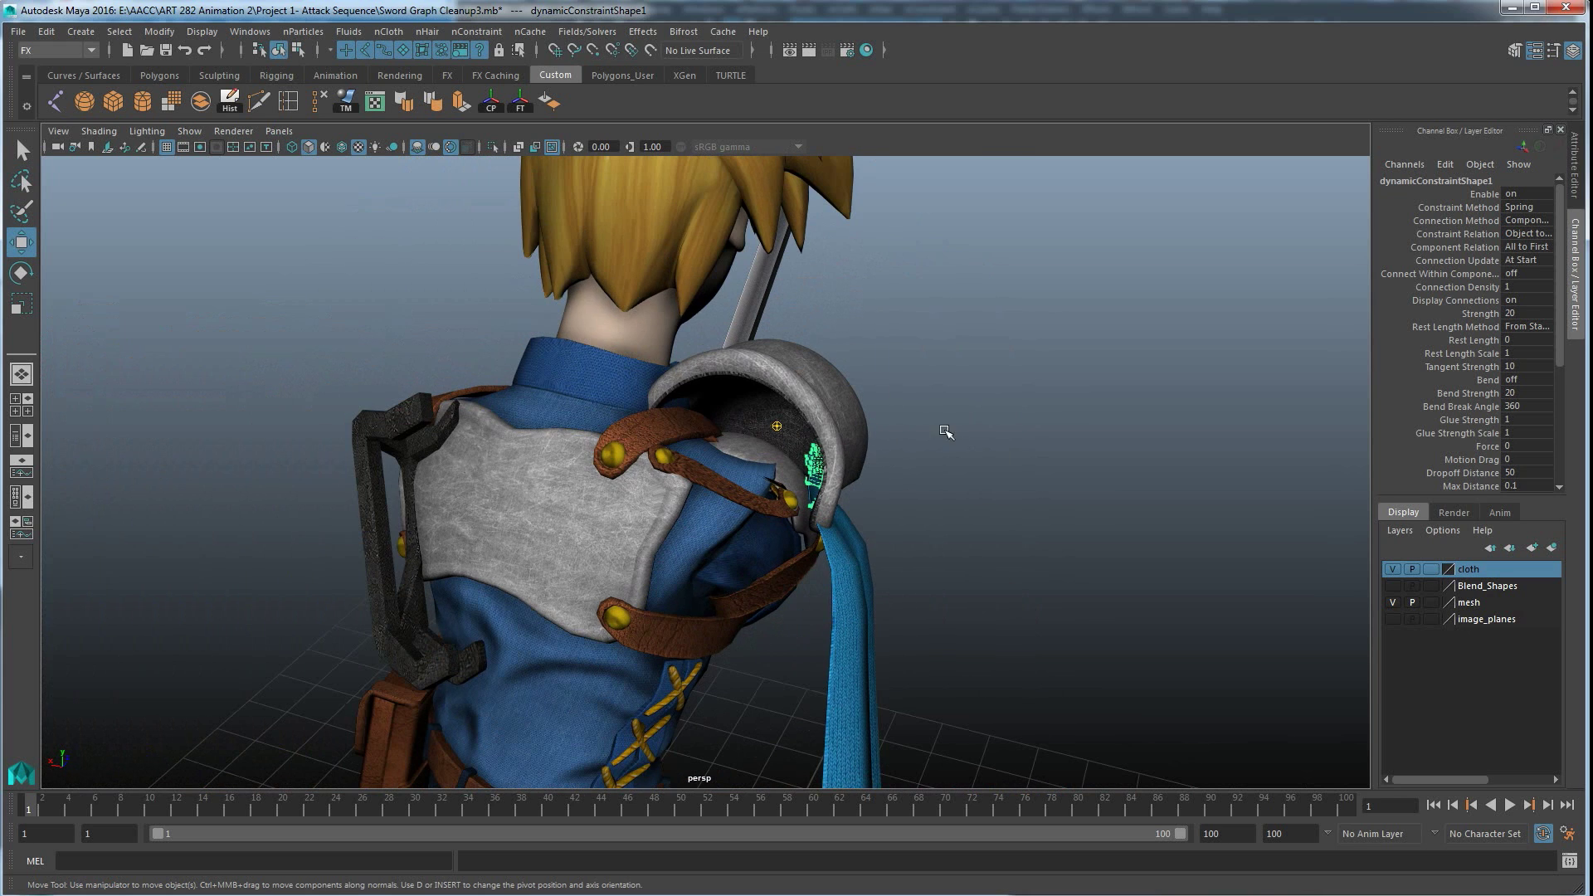
mouse_move(943, 435)
left_mouse_down("alt")
mouse_move(744, 479)
mouse_move(985, 598)
left_mouse_up("alt")
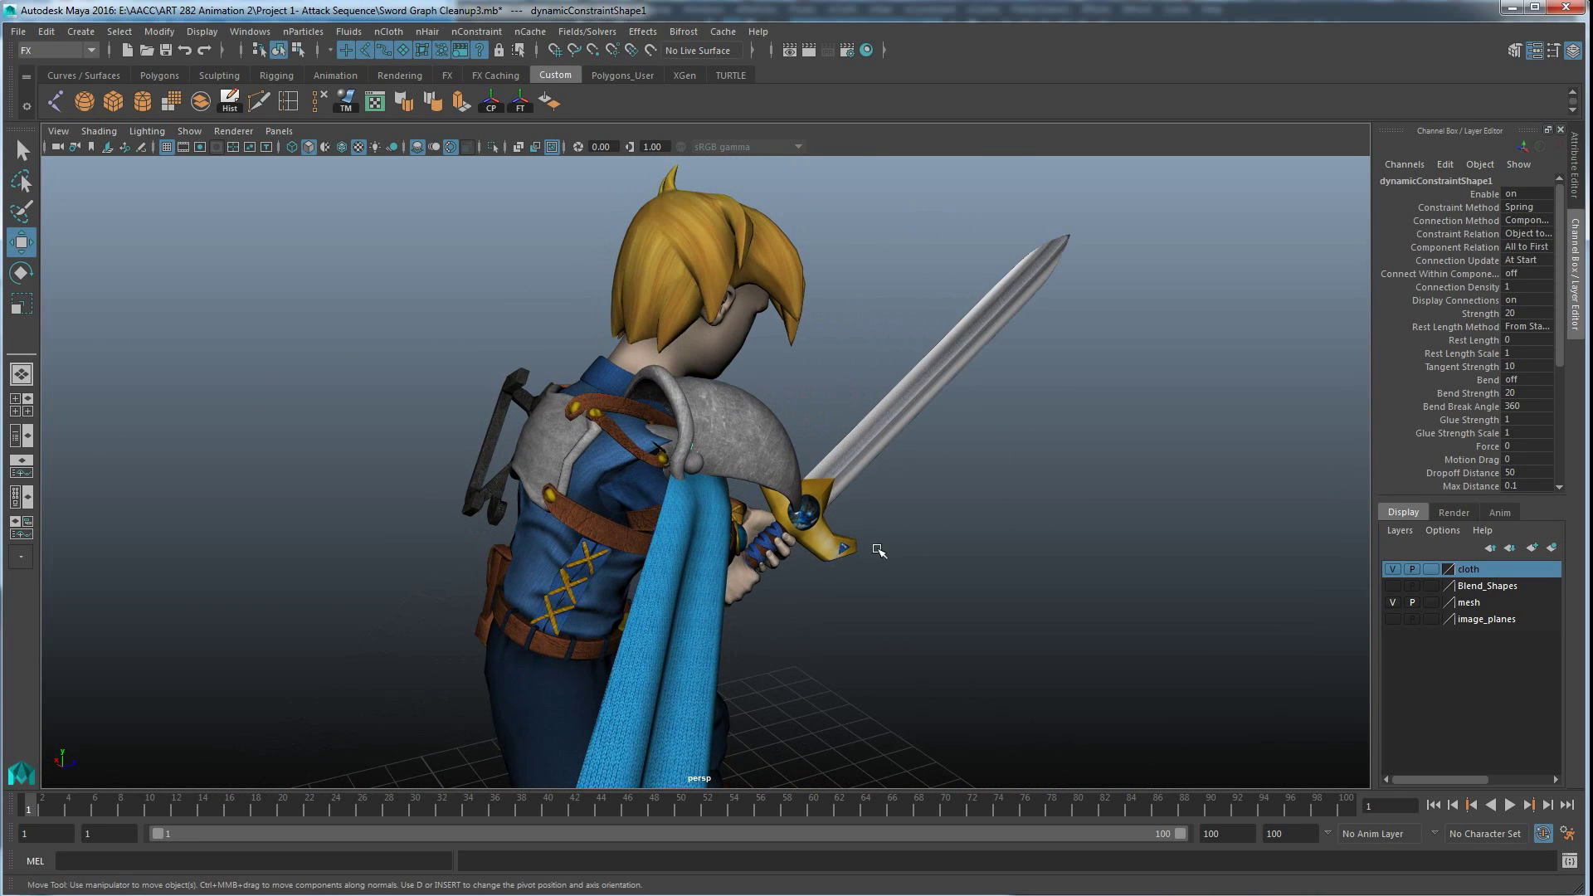
left_click(985, 599)
scroll(954, 640, "down", 3)
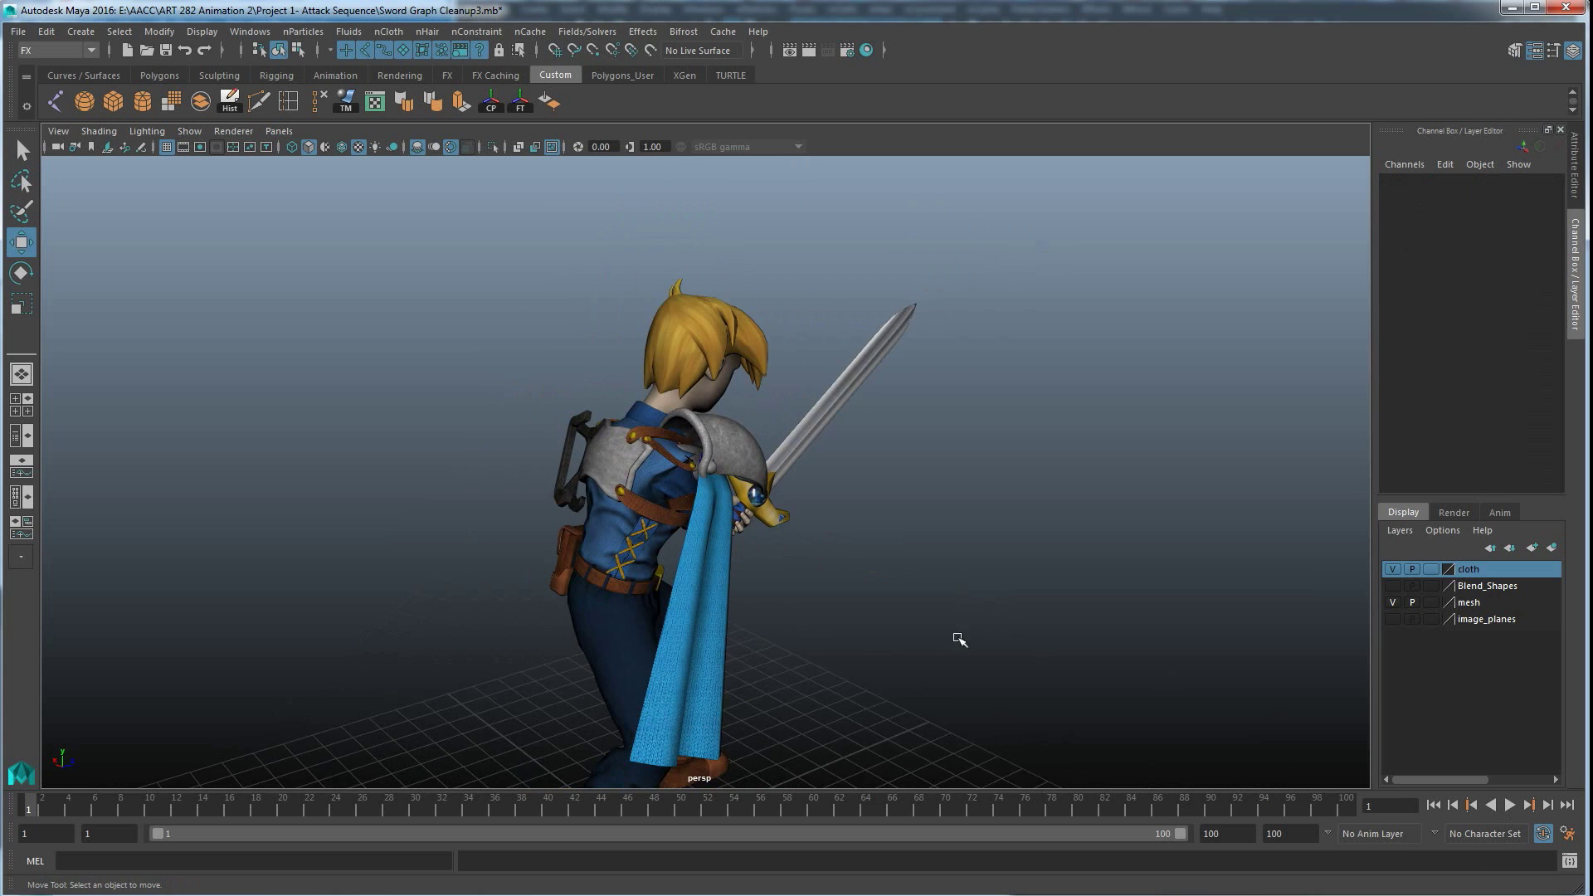
left_click_drag(953, 640, 893, 611, "alt")
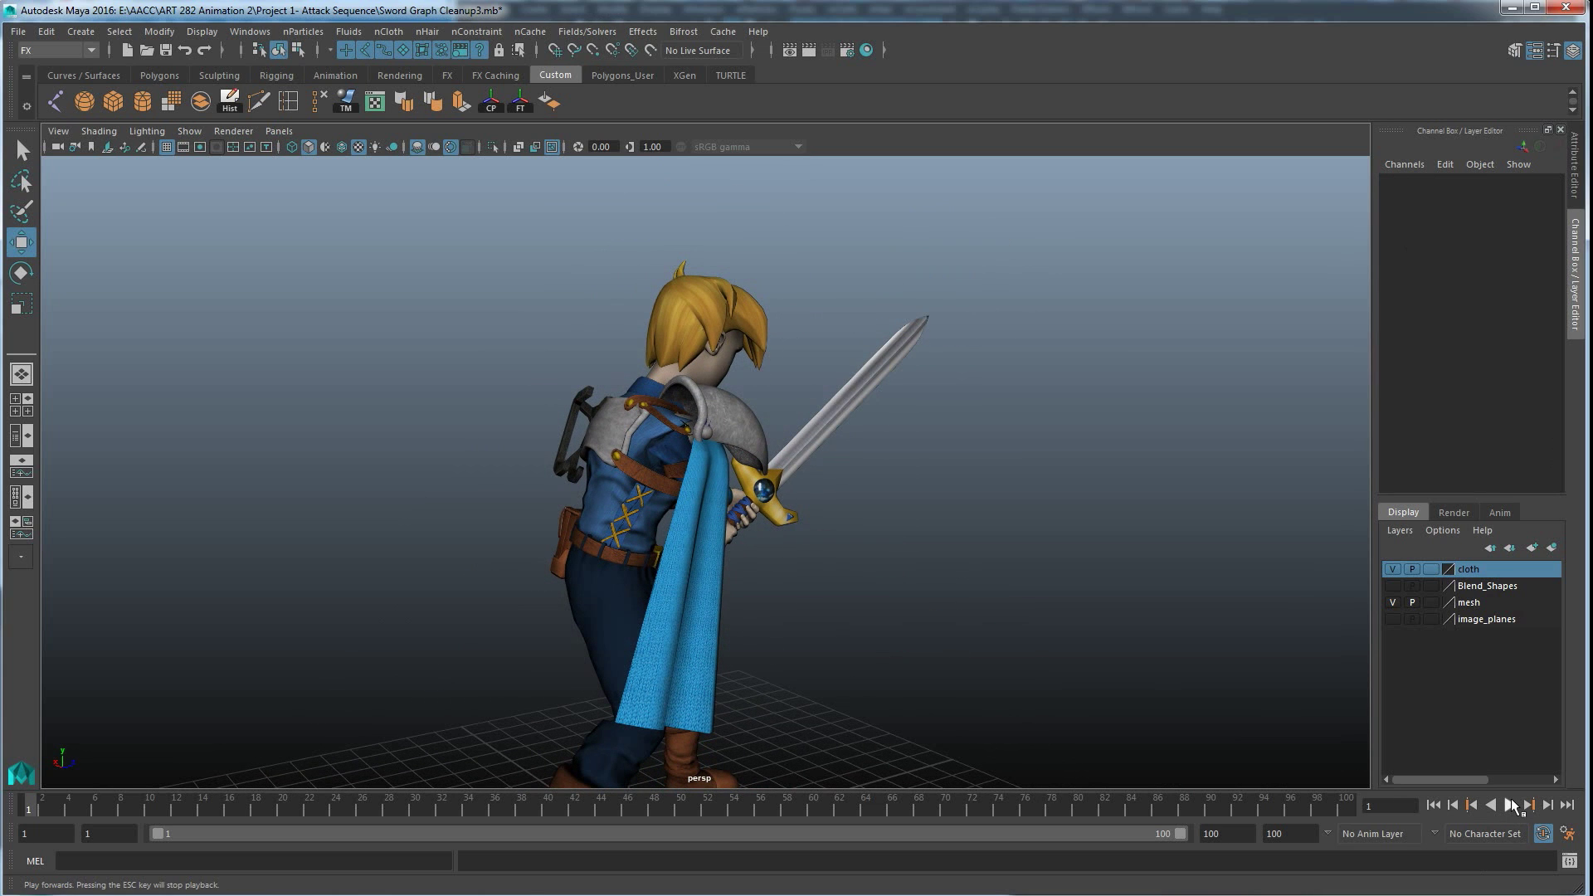
left_click(1512, 806)
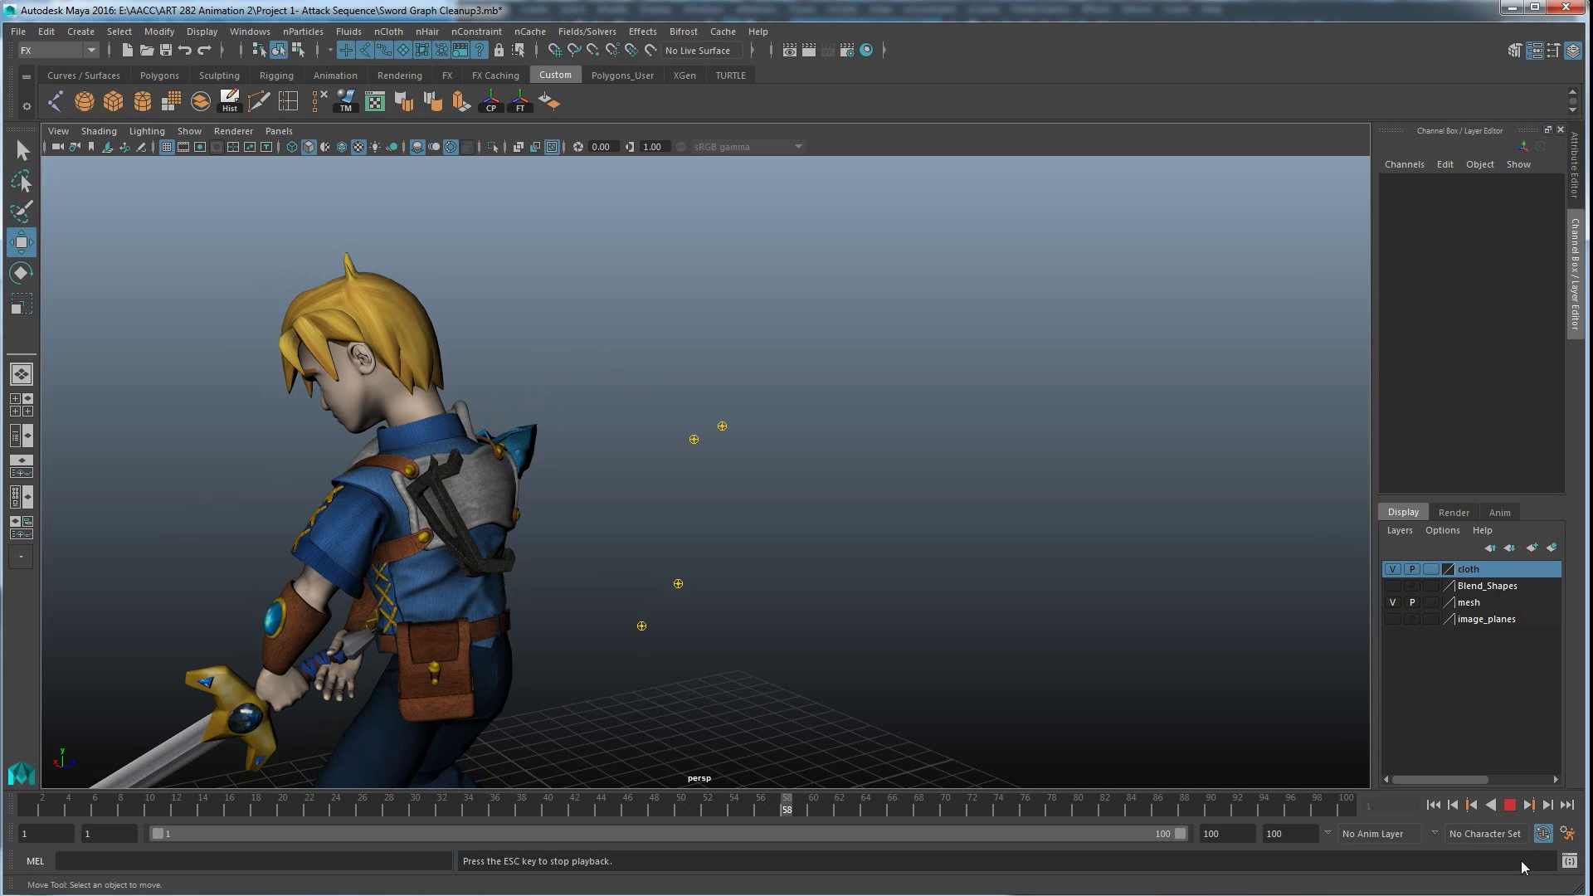
left_click(1509, 805)
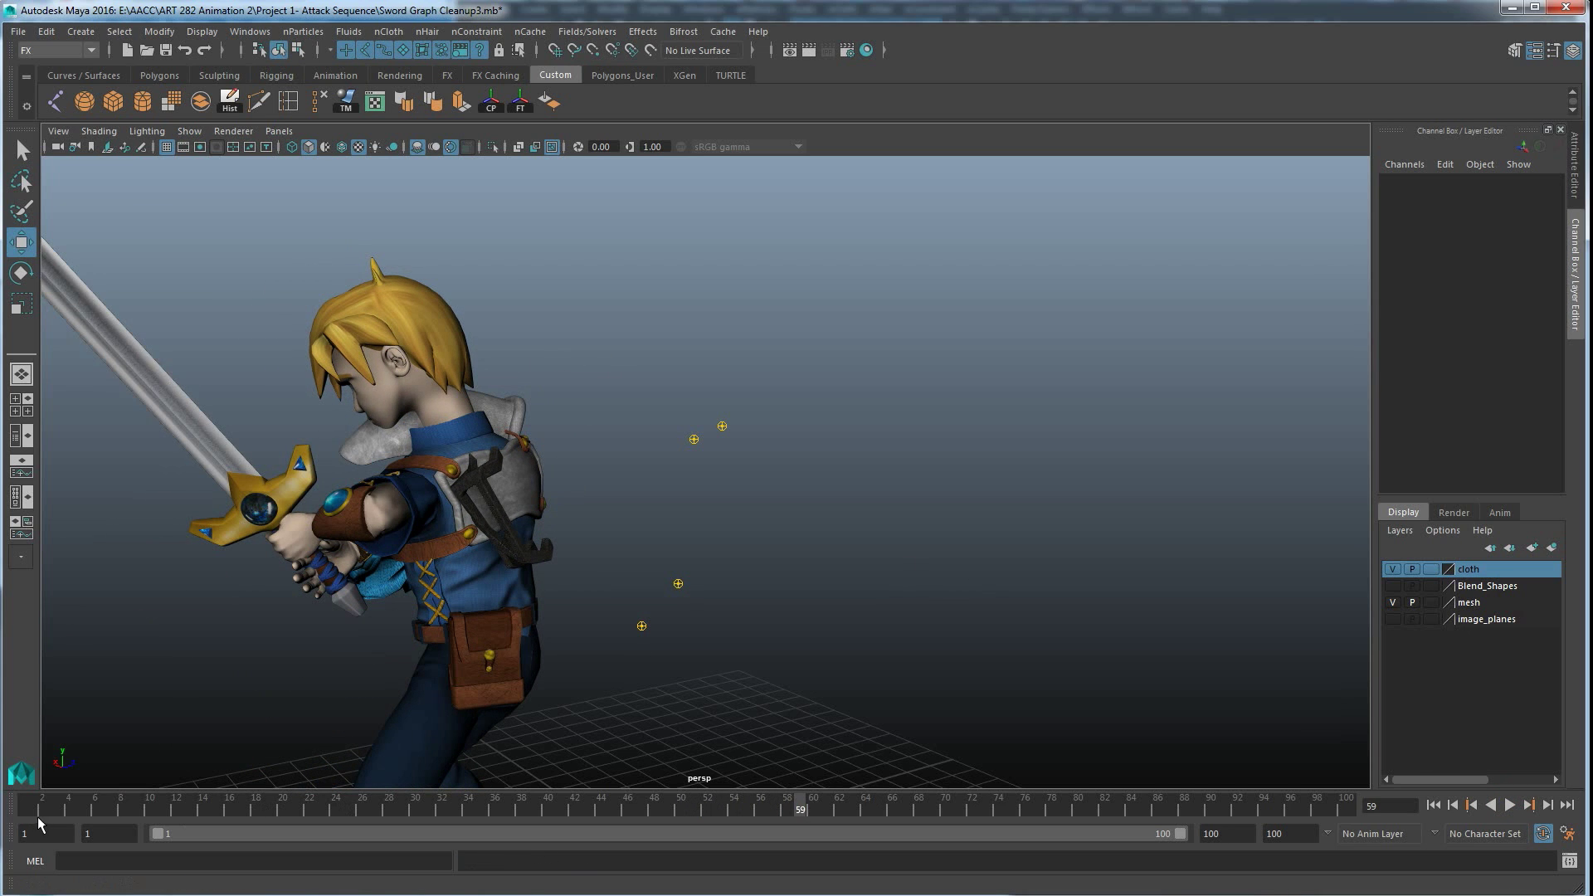
left_click_drag(56, 804, 5, 812)
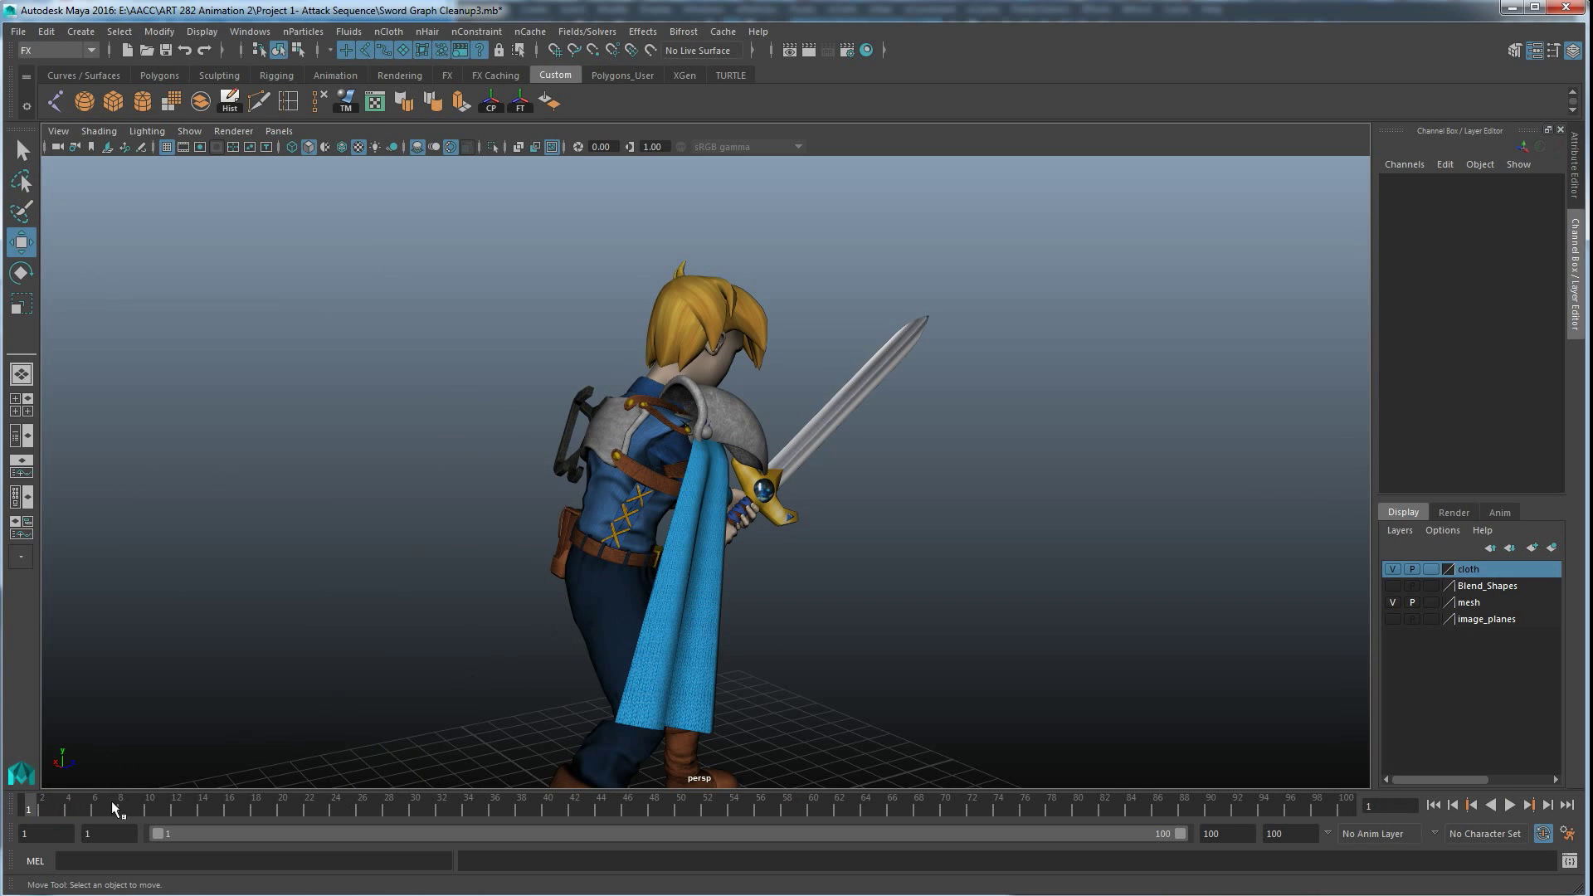
key("alt+v")
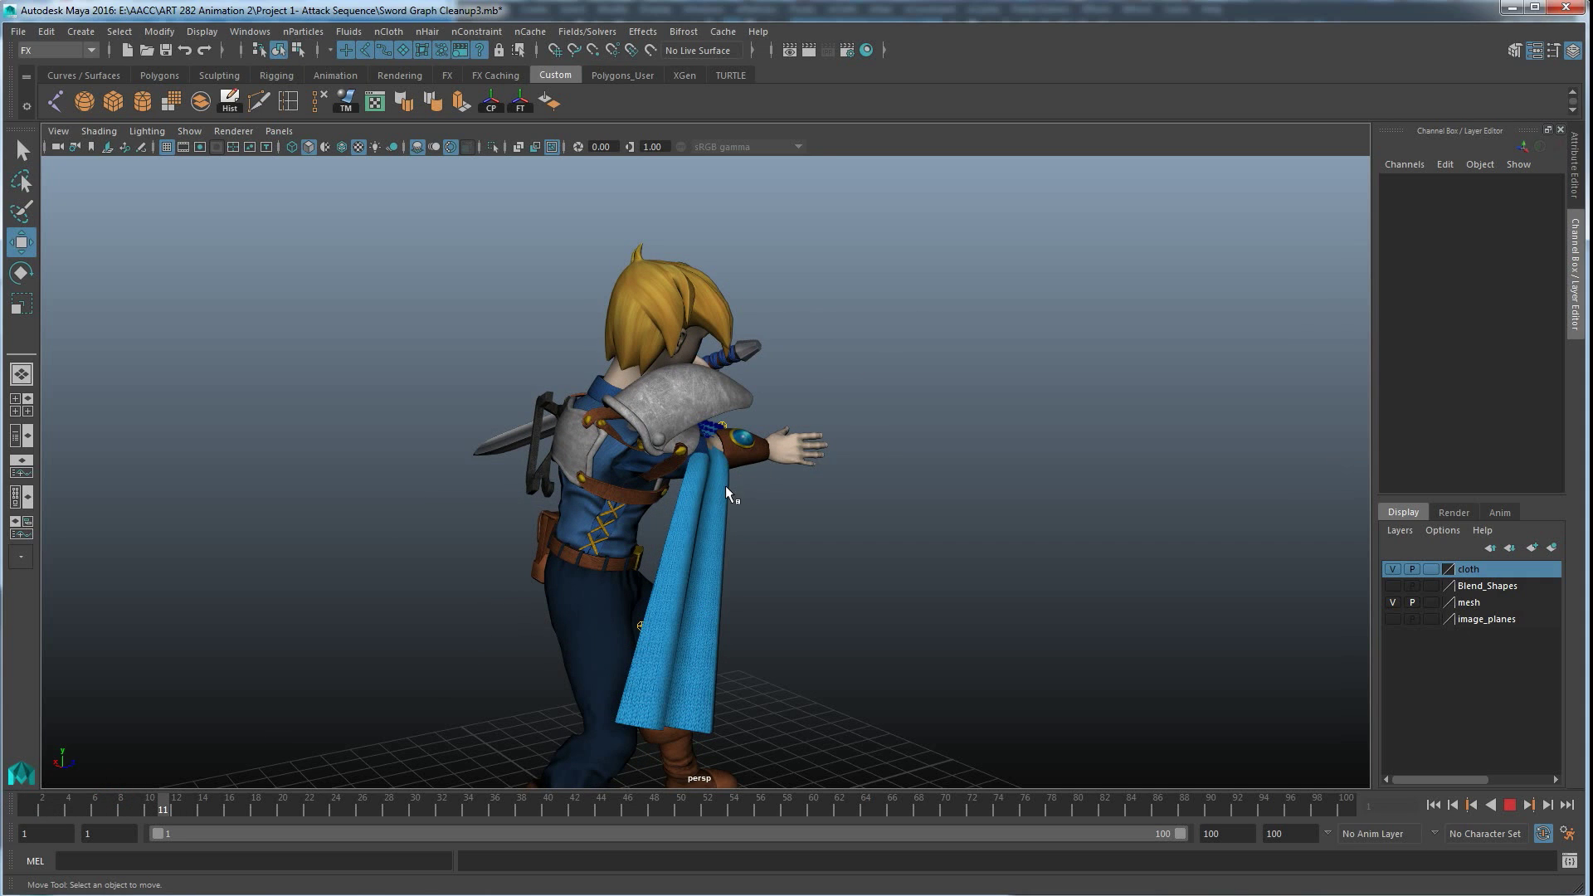
left_click(27, 807)
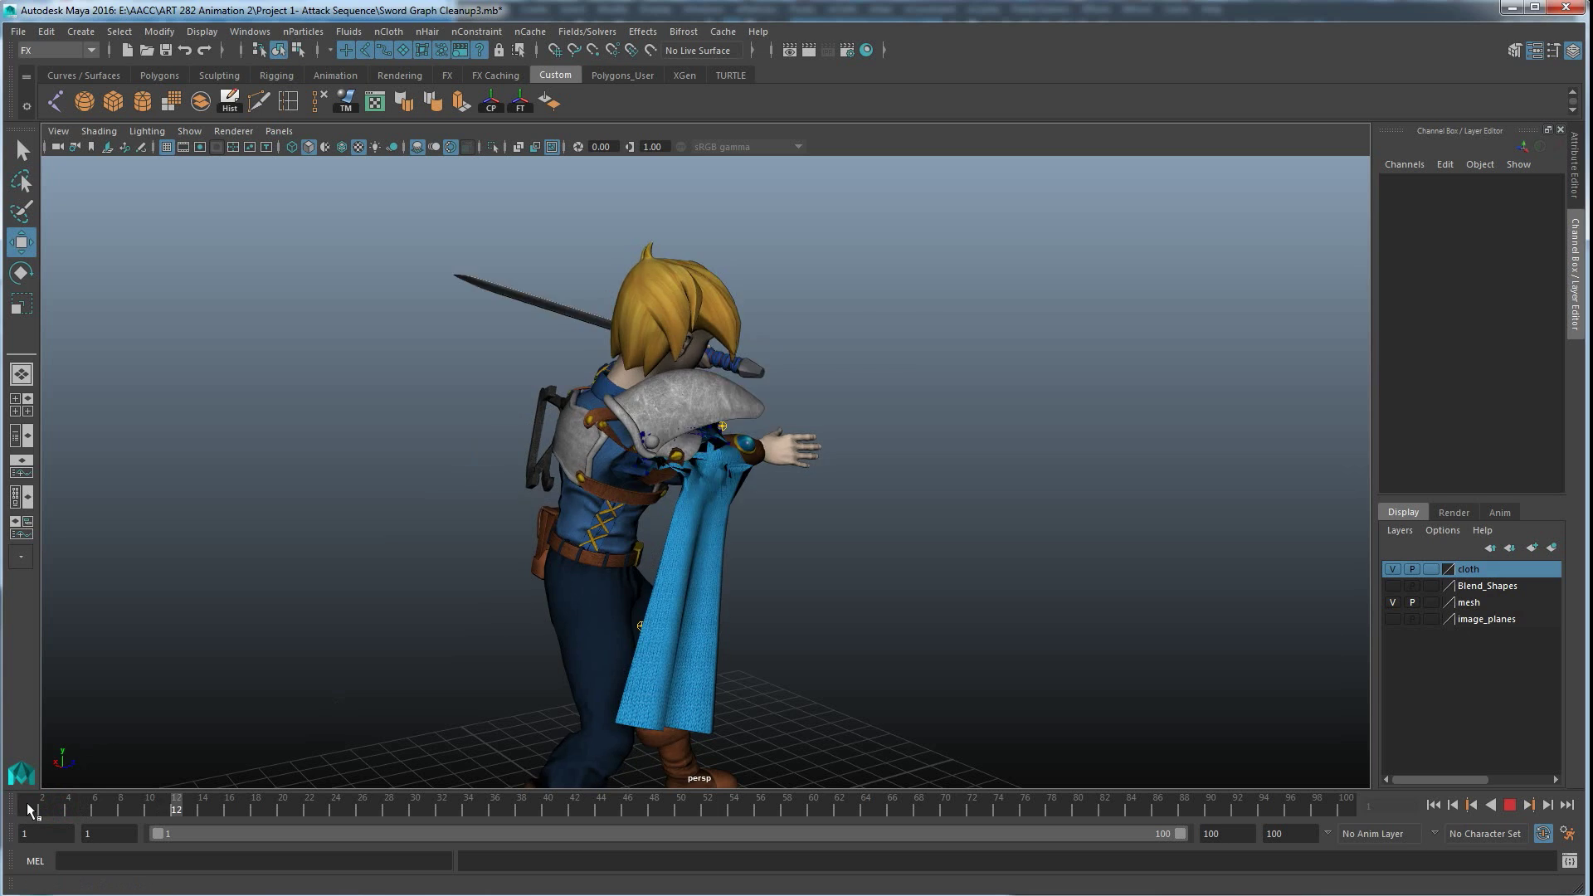
left_click(699, 559)
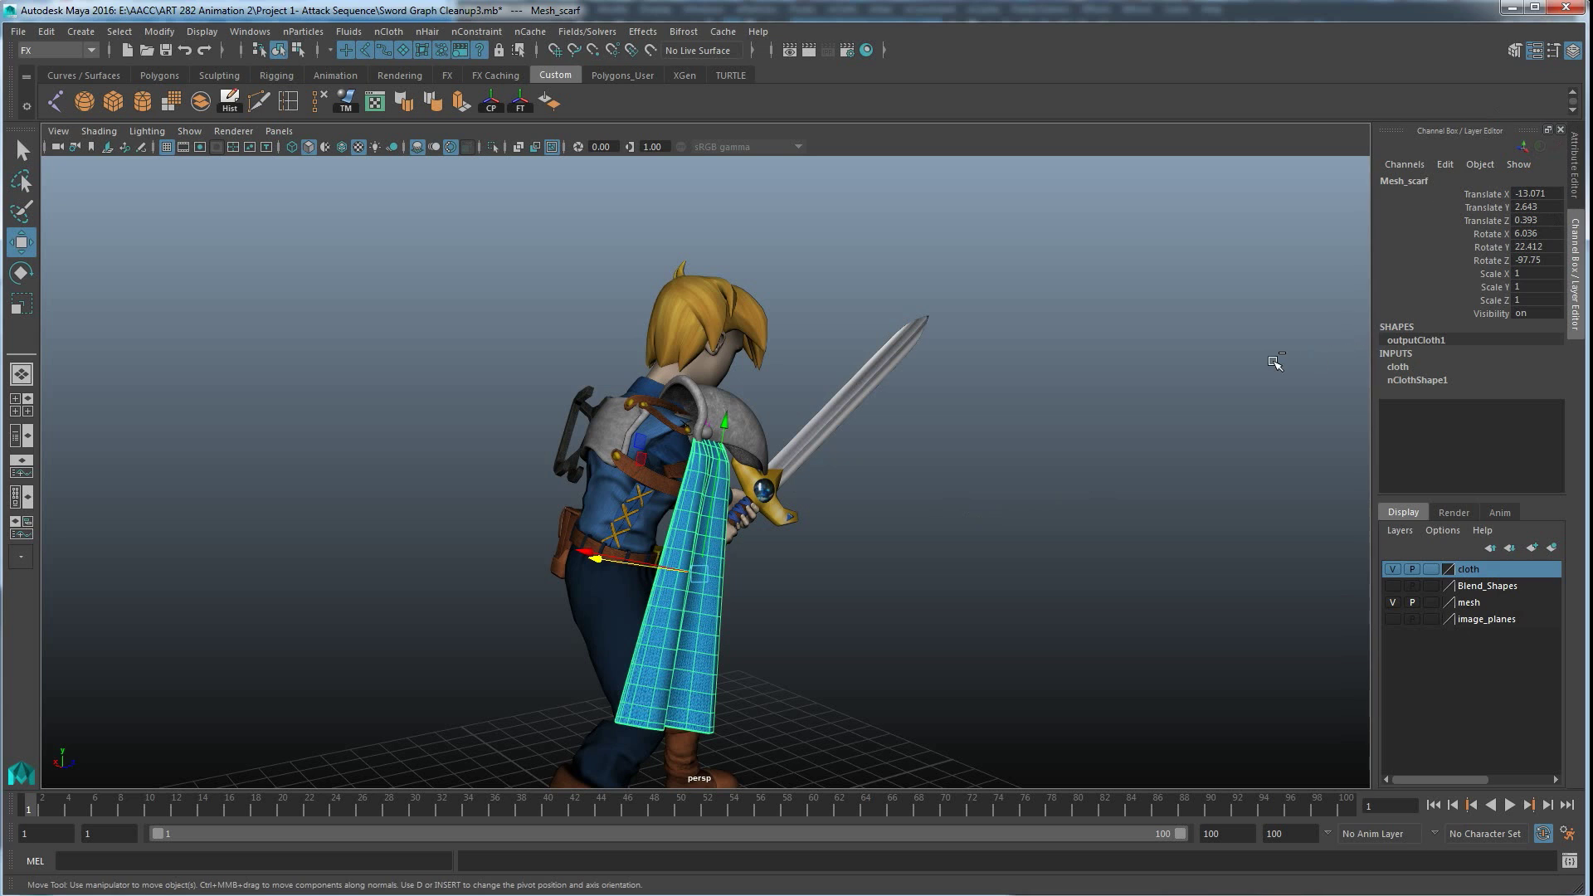
Open nClothShape1 with Ctrl+A and expand its Collisions and Dynamic Properties sections.
key("ctrl+a")
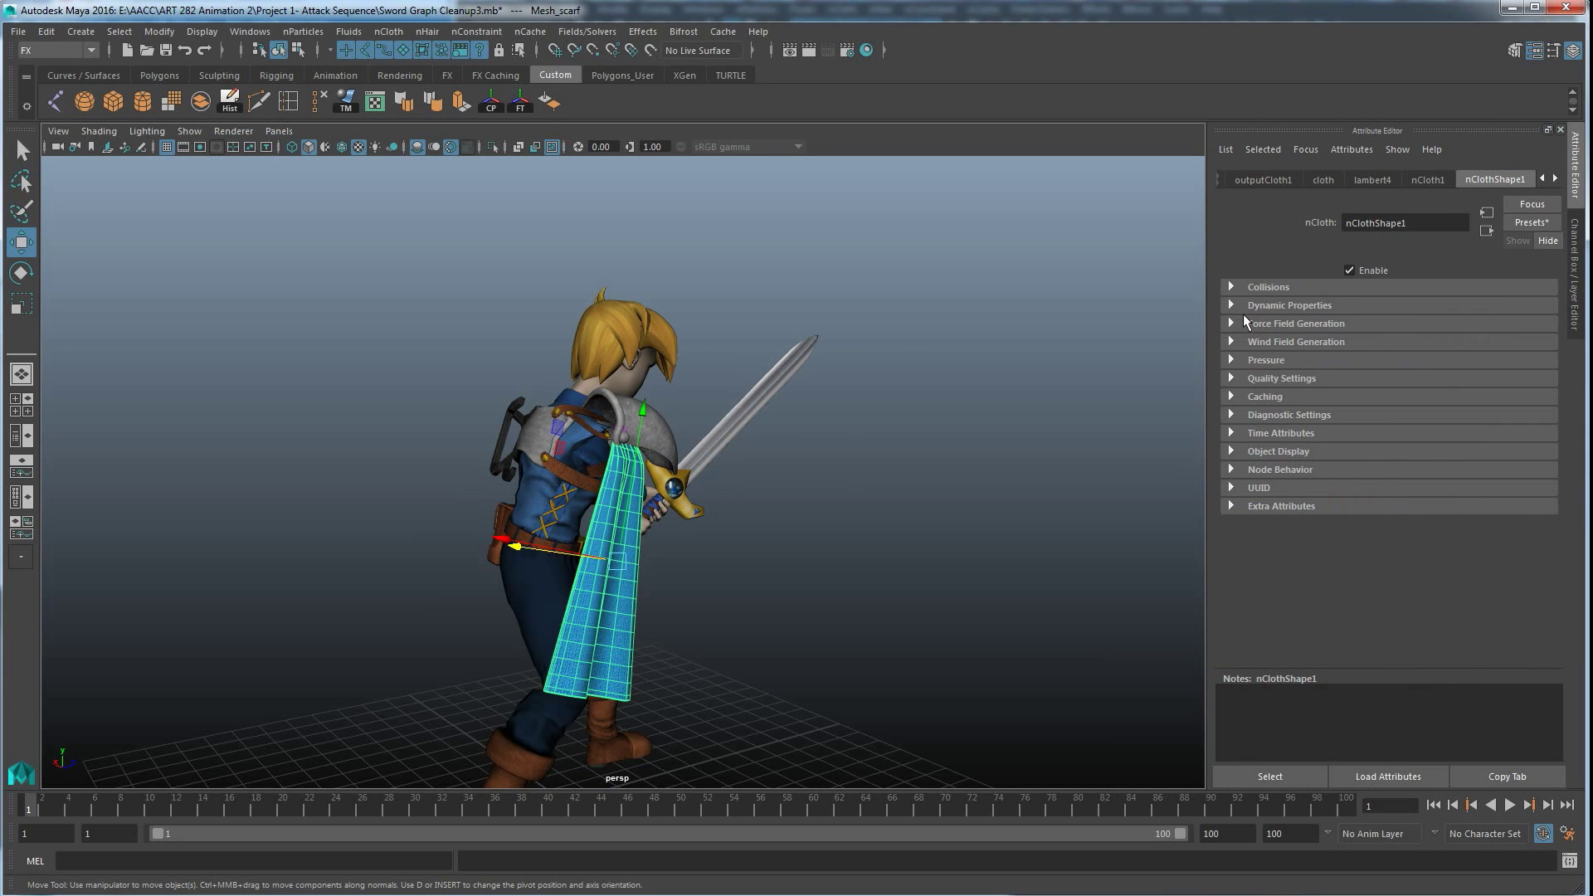
left_click(1243, 286)
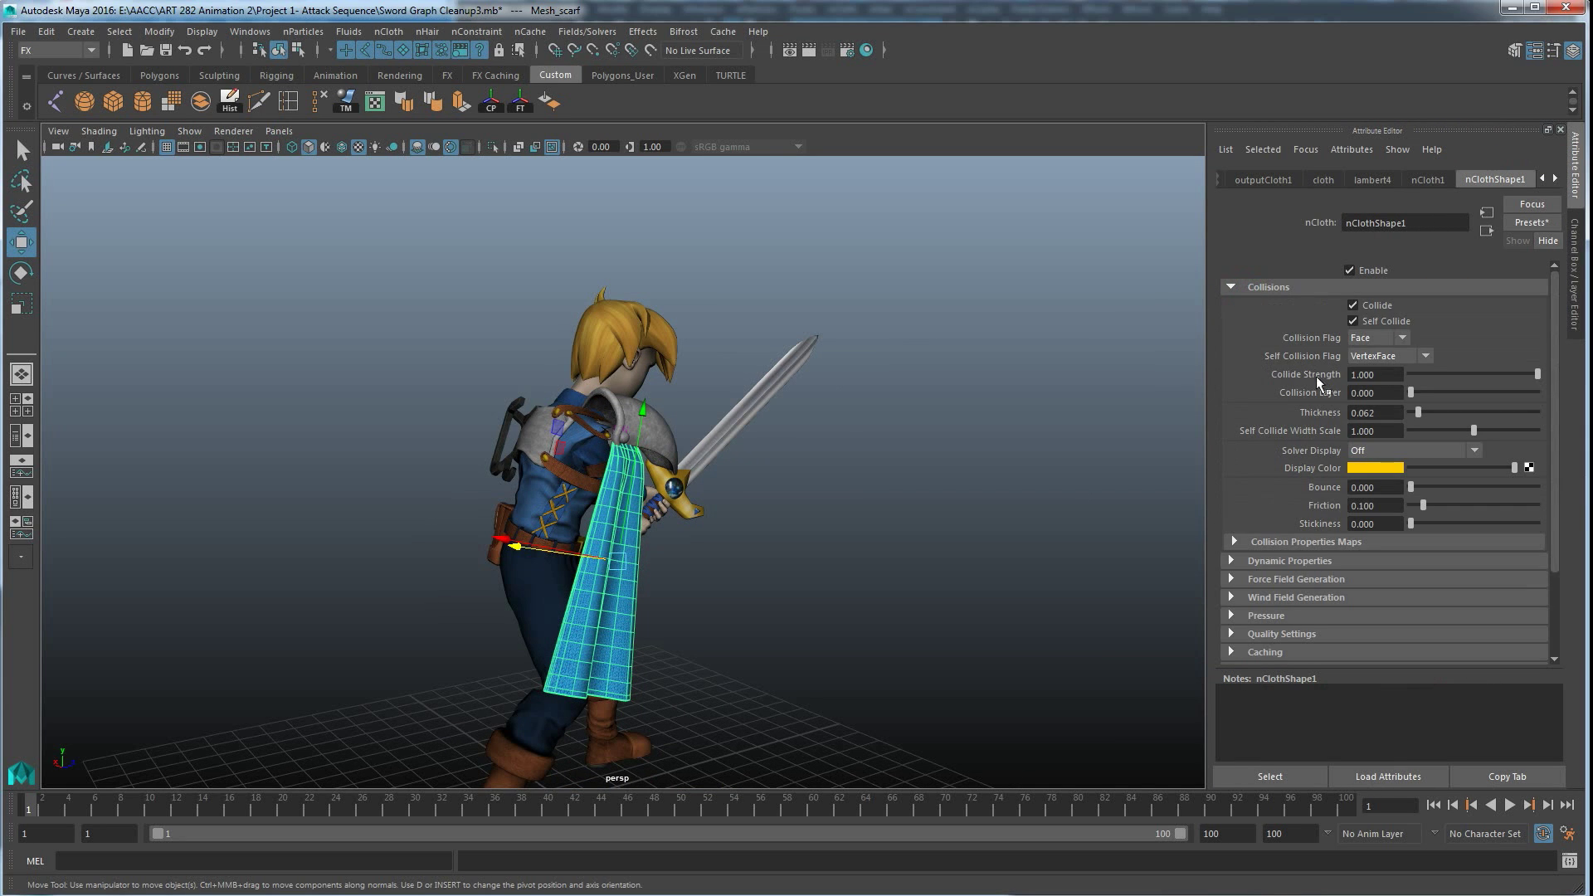
scroll(1351, 458, "down", 1)
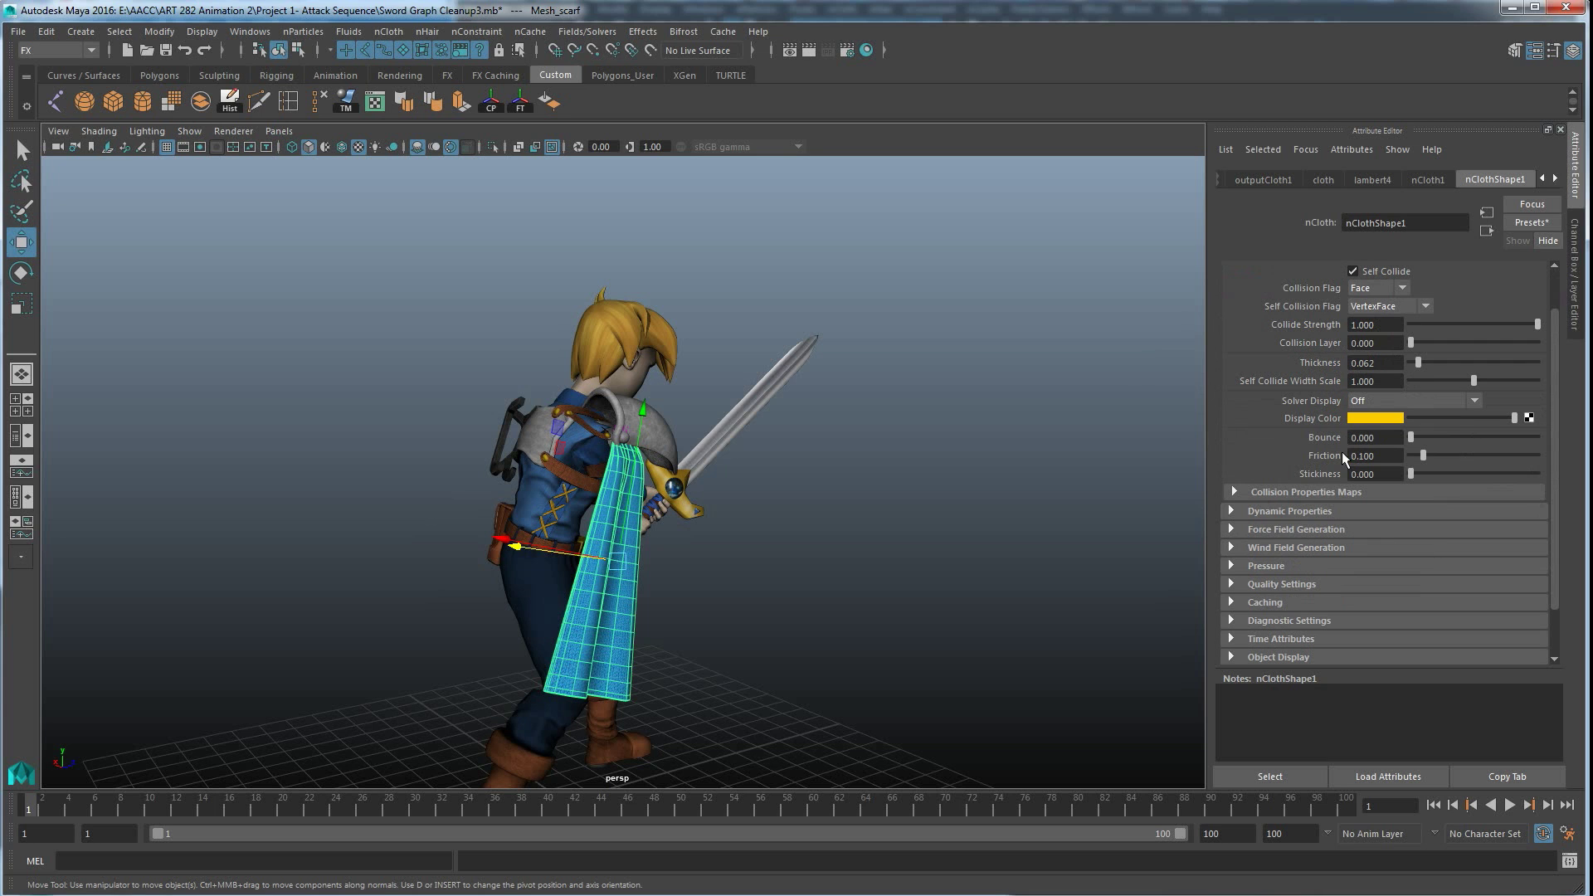
left_click(1269, 509)
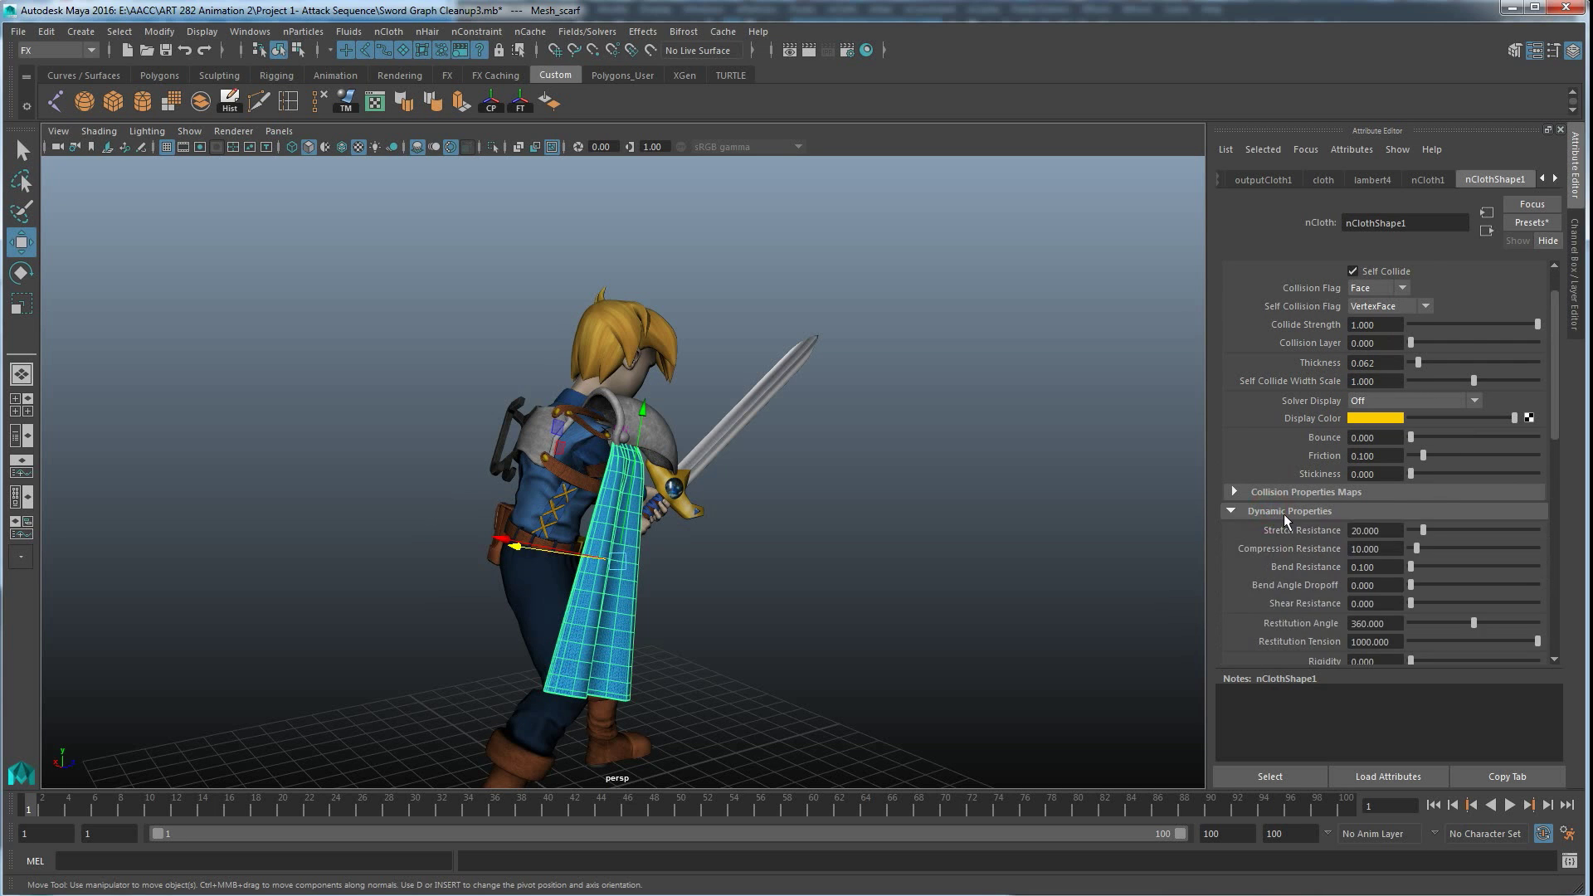
scroll(1283, 514, "down", 5)
scroll(1303, 517, "down", 5)
scroll(1337, 477, "up", 2)
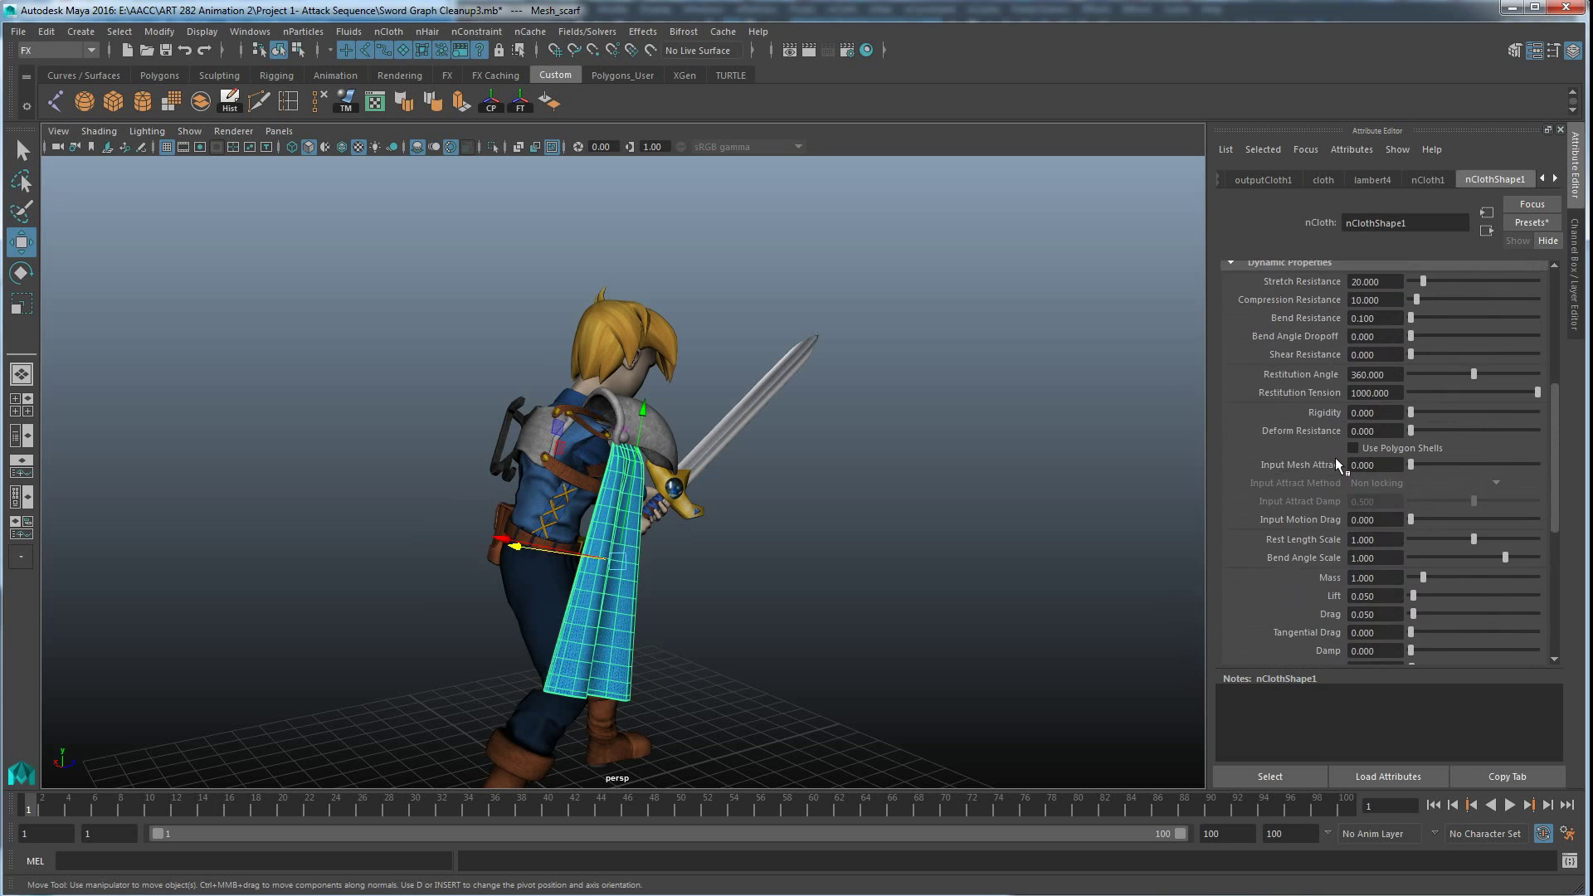
scroll(1336, 457, "up", 2)
scroll(1328, 423, "up", 2)
scroll(1340, 404, "up", 1)
scroll(1329, 416, "up", 2)
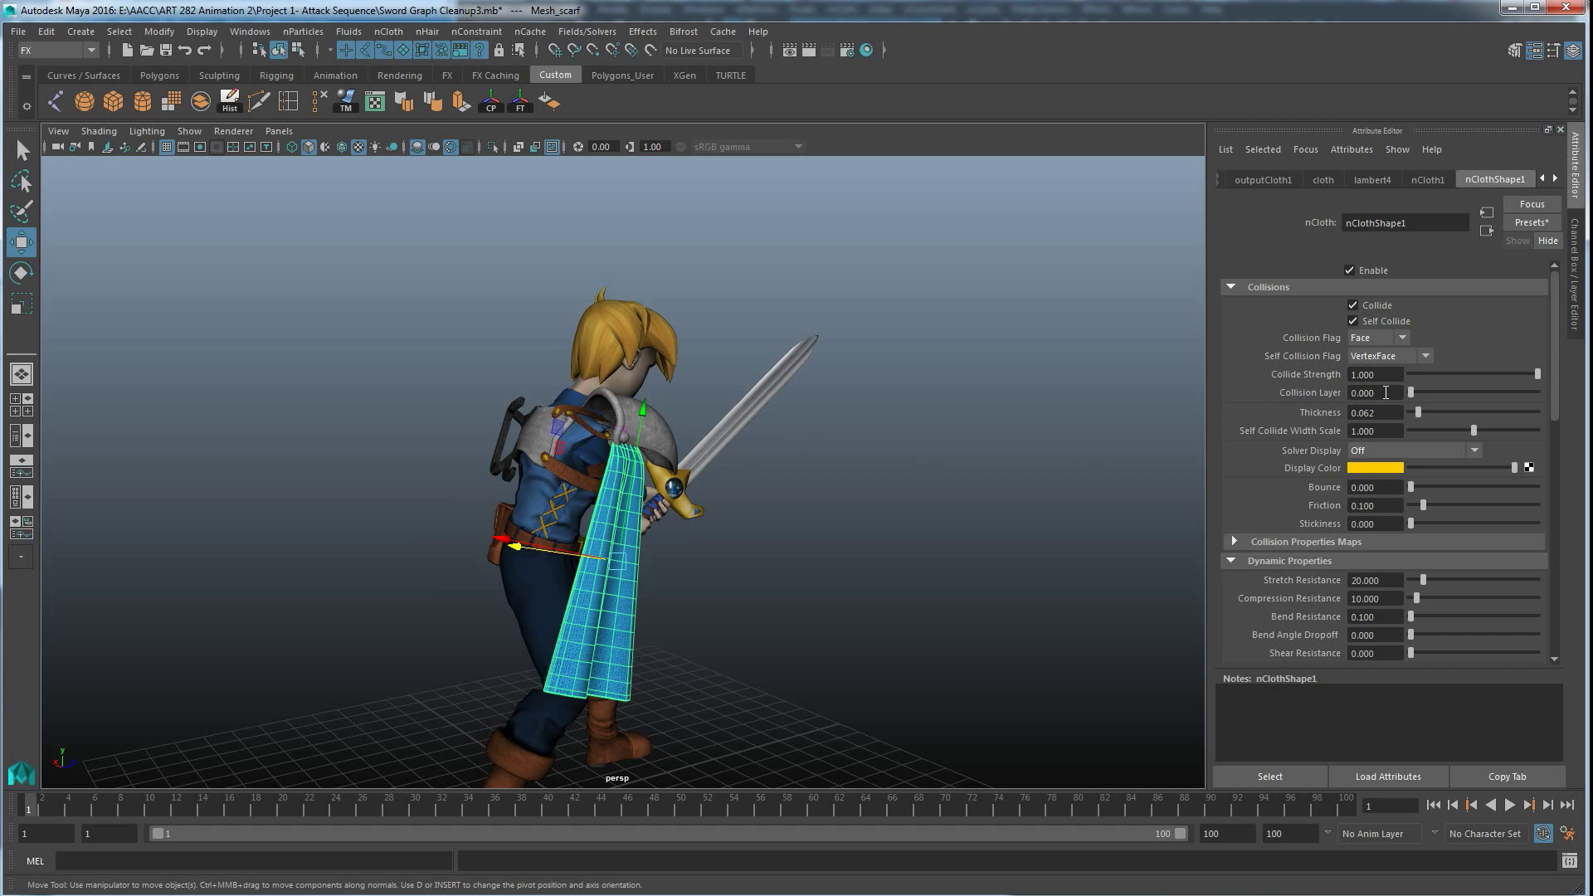
Set Collision Layer 1, Thickness 0.1 and Self Collide Width Scale 1.6, then play.
left_click(1386, 392)
type("1")
key("Return")
left_click(1387, 413)
type(".1")
key("Return")
left_click(1390, 430)
type("1.6")
key("Return")
scroll(1311, 485, "down", 2)
scroll(1318, 442, "down", 2)
scroll(1321, 384, "down", 1)
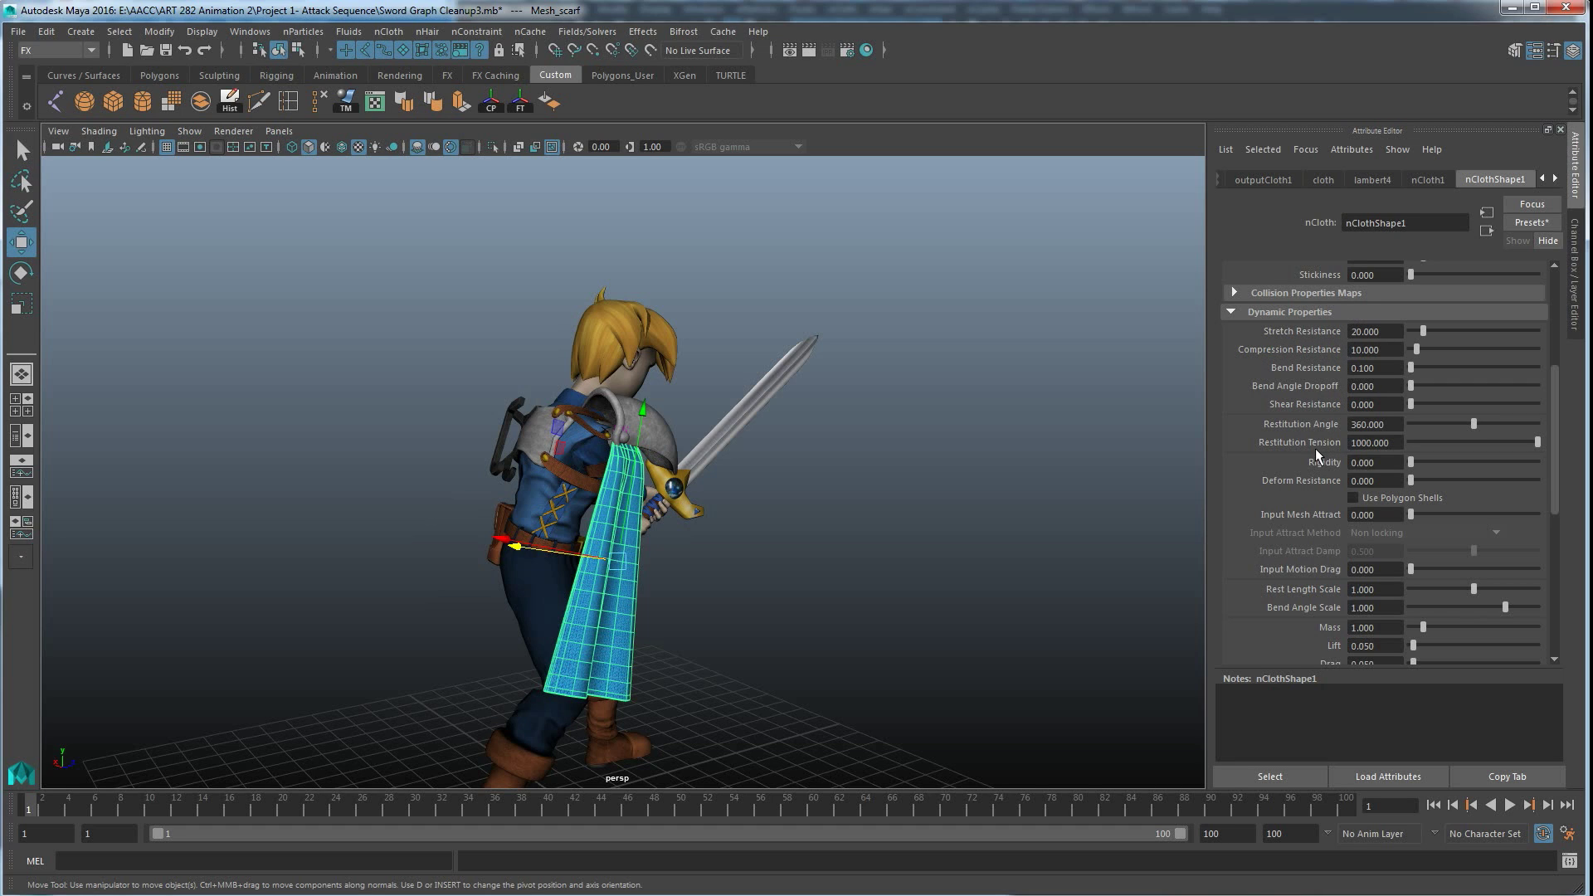
scroll(1295, 498, "down", 1)
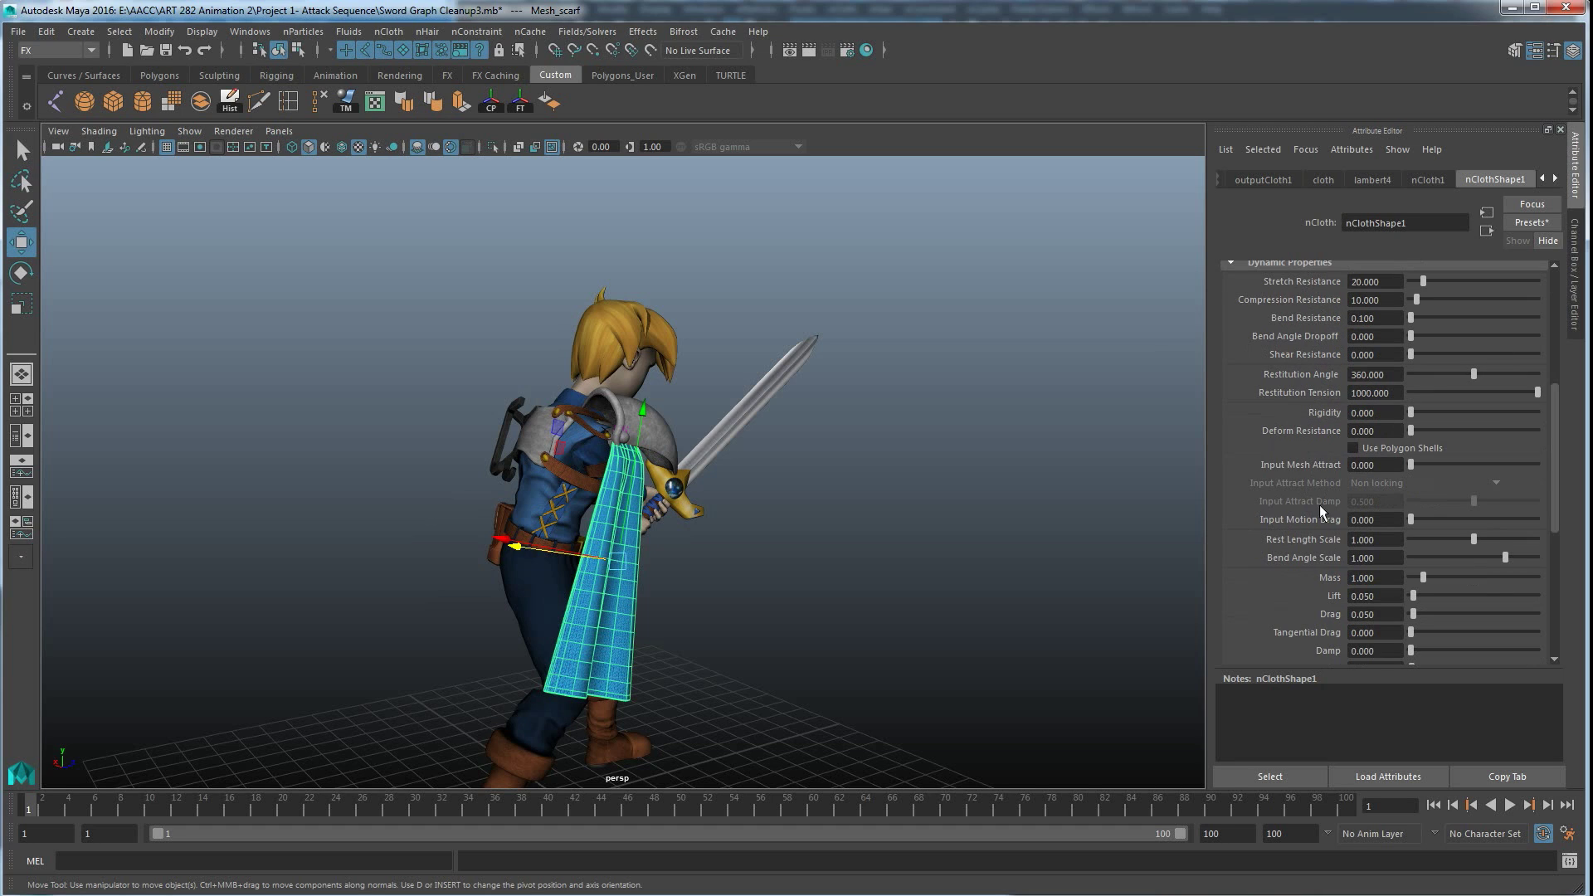
scroll(1320, 512, "down", 1)
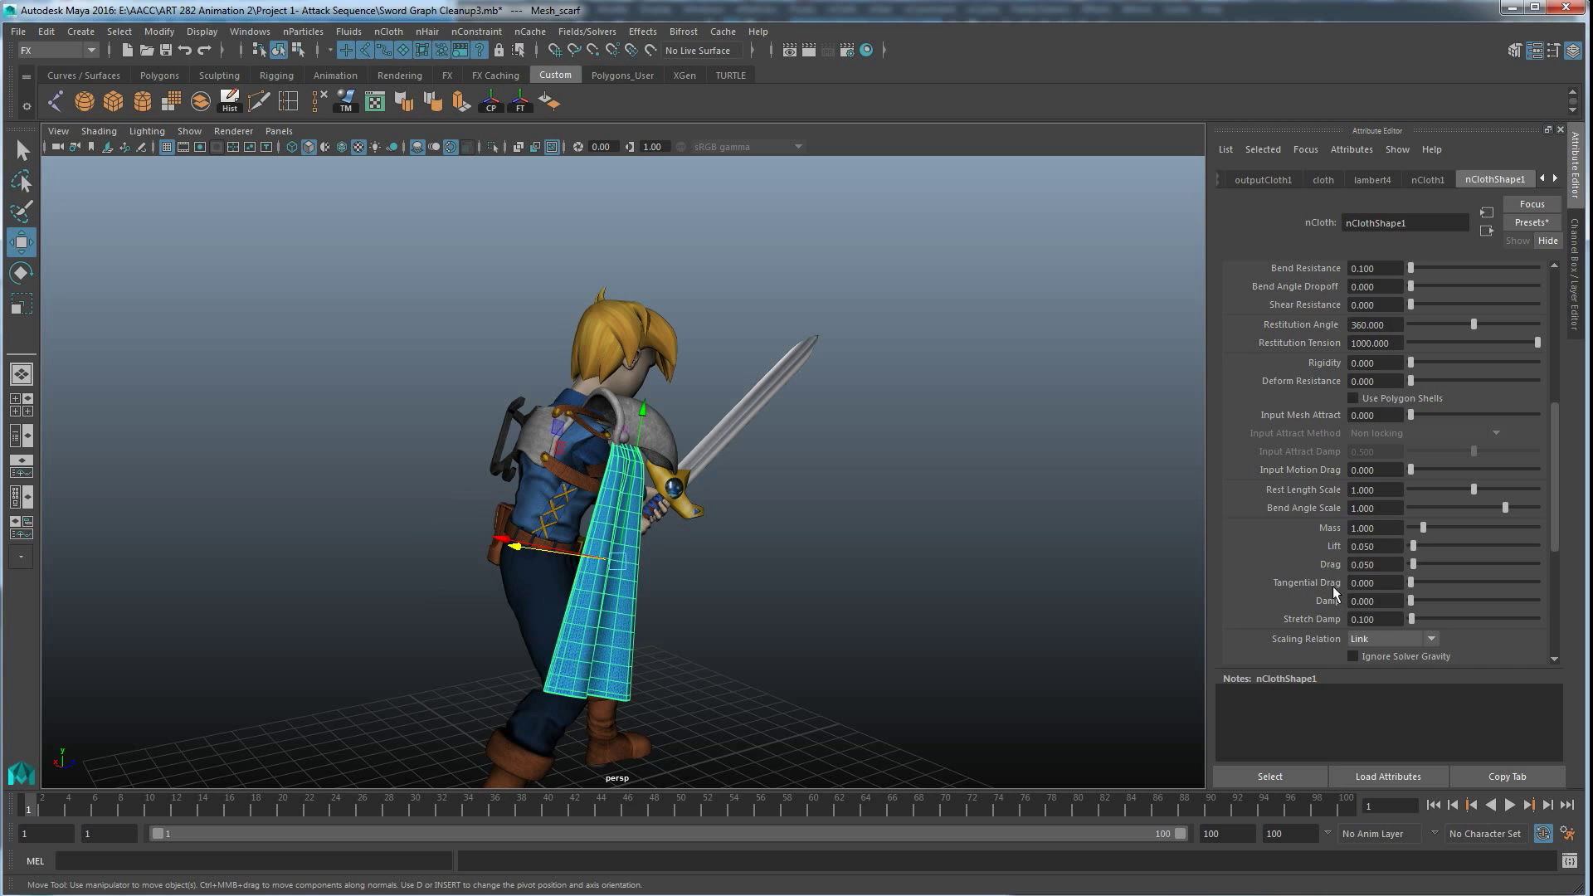
scroll(1363, 533, "up", 1)
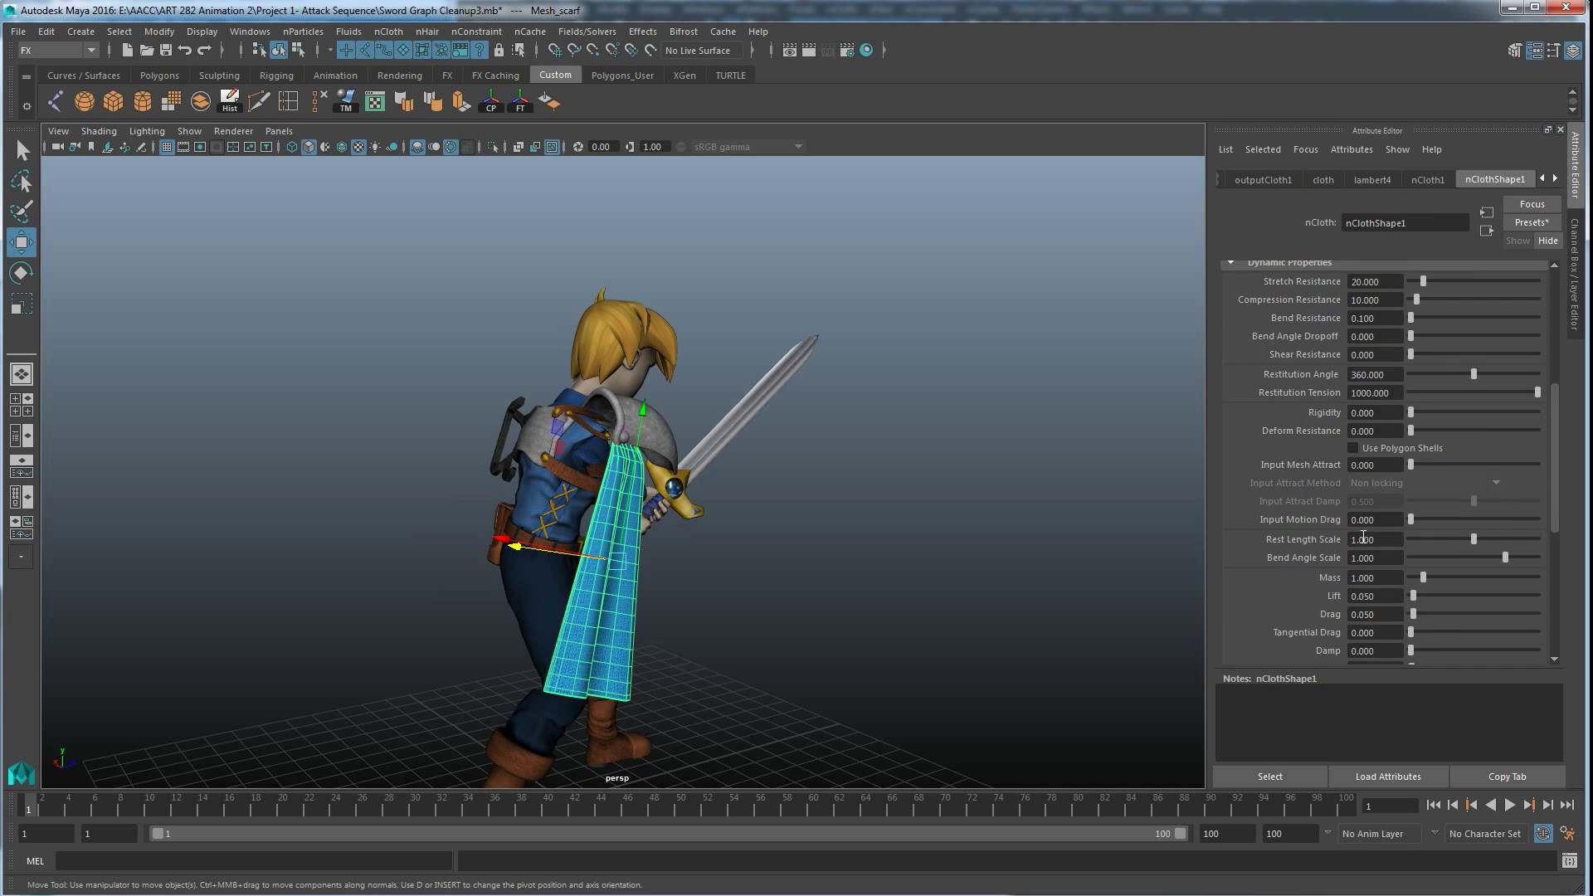
scroll(1393, 529, "up", 5)
scroll(1394, 532, "up", 1)
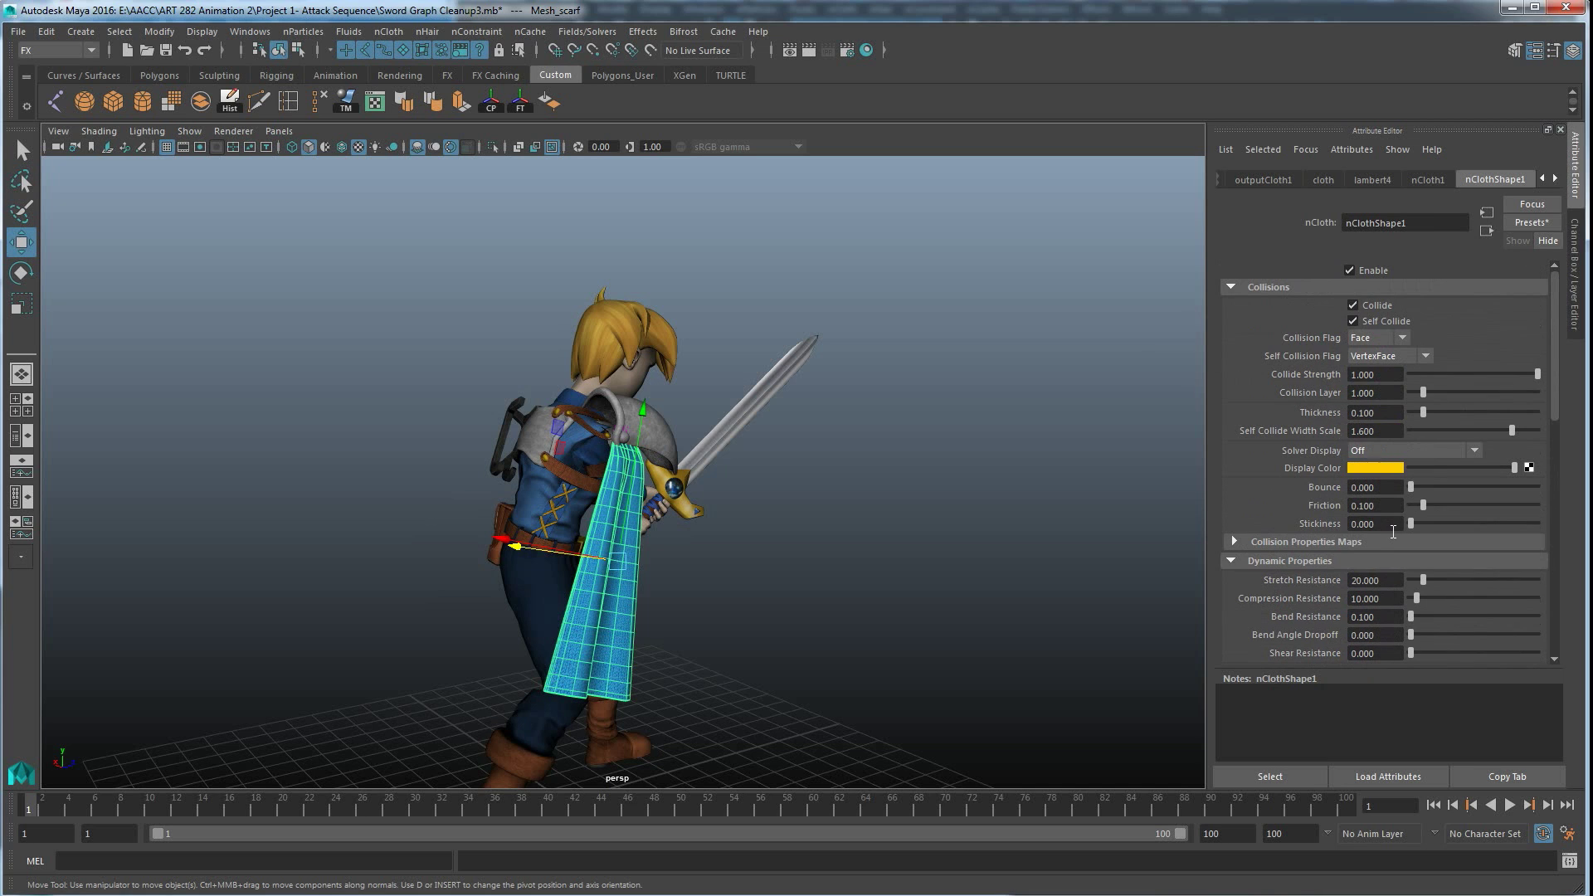
left_click(1509, 805)
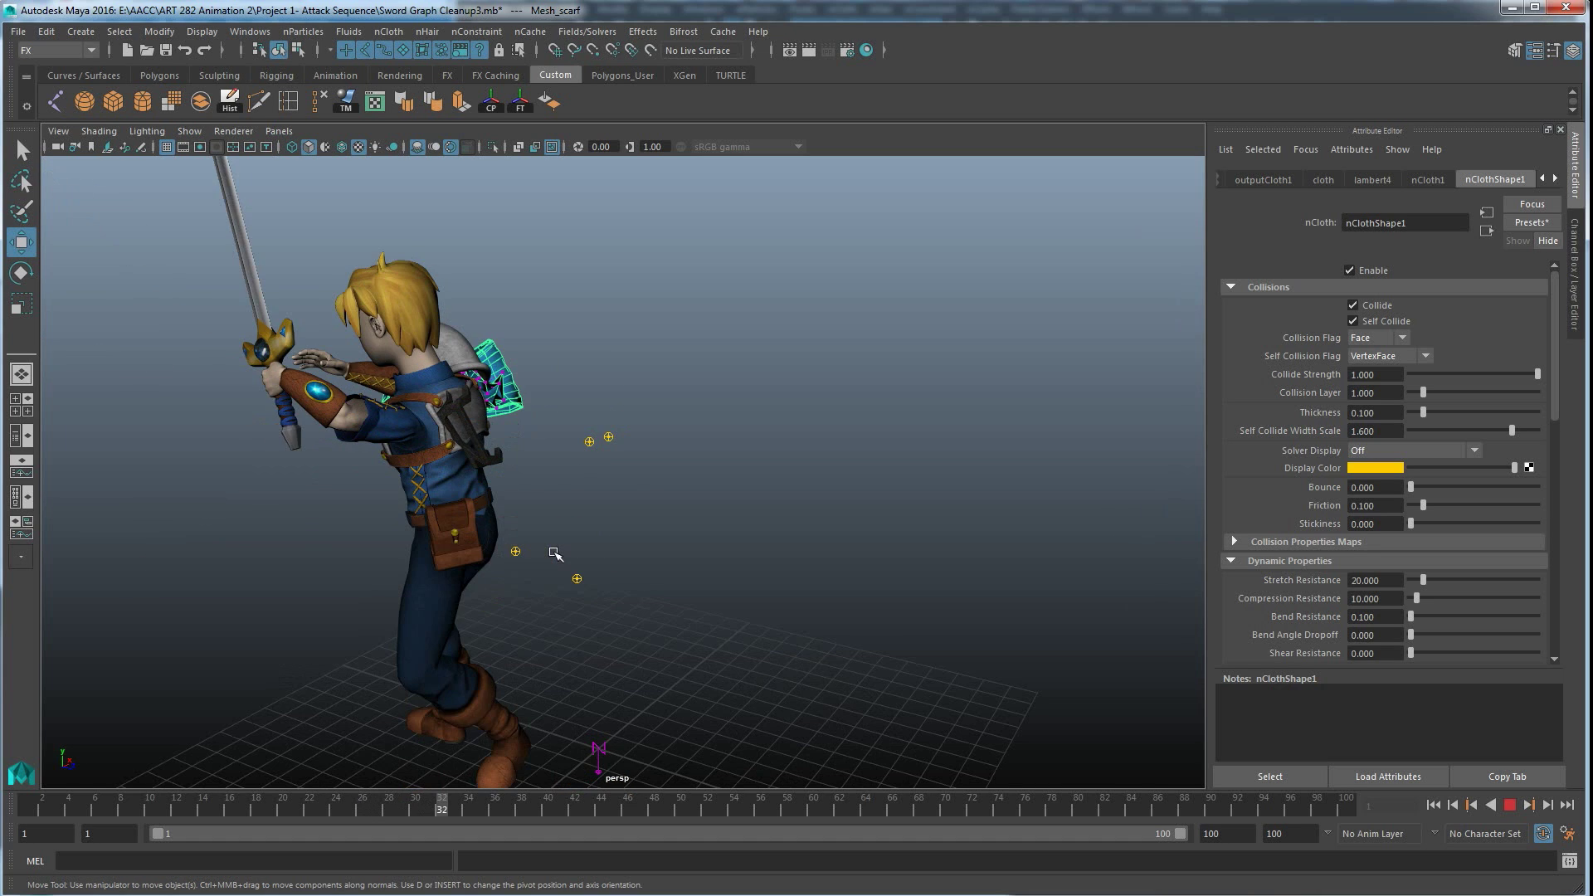
Stop playback, rewind to frame 1 and frame the character and scarf.
left_click(1510, 805)
right_click_drag(712, 626, 371, 720, "alt")
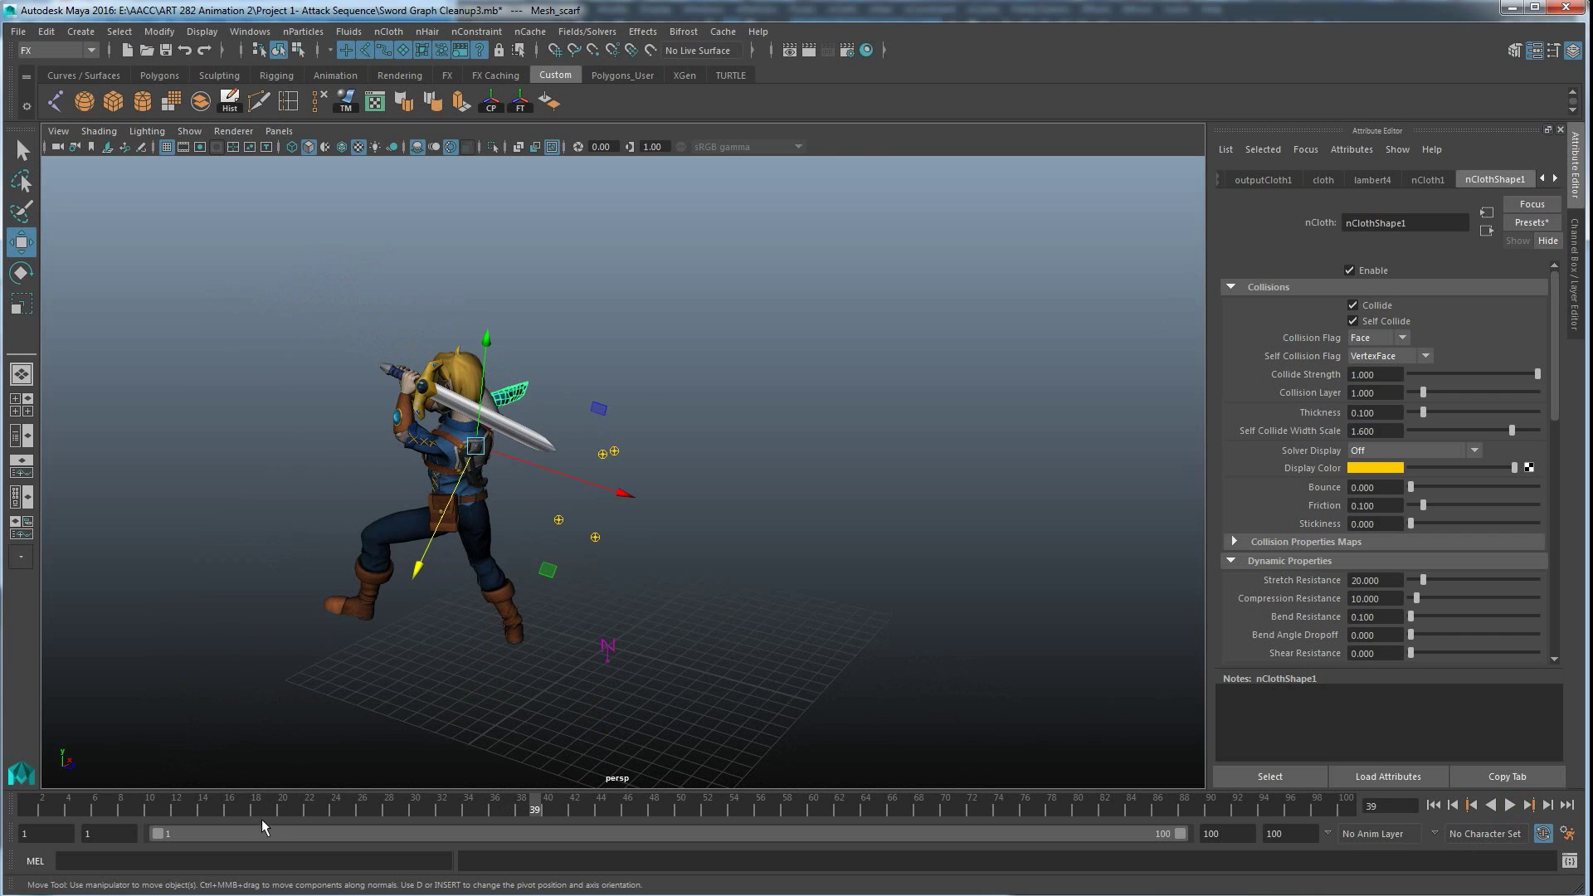
key("alt+shift+v")
left_click_drag(266, 736, 646, 666, "alt")
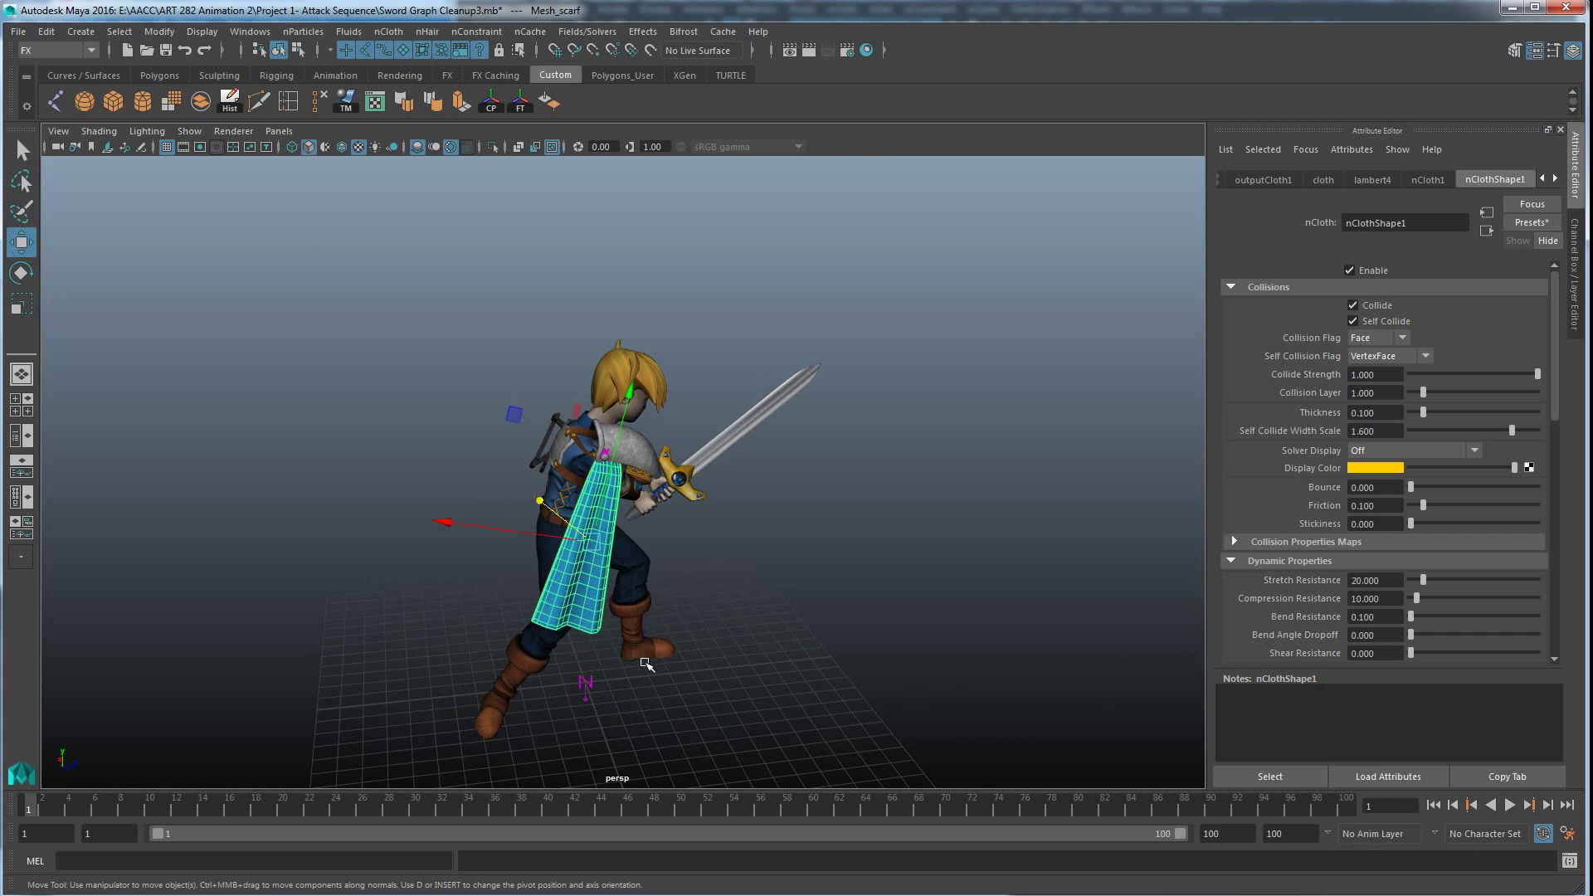
right_click_drag(646, 666, 768, 609, "alt")
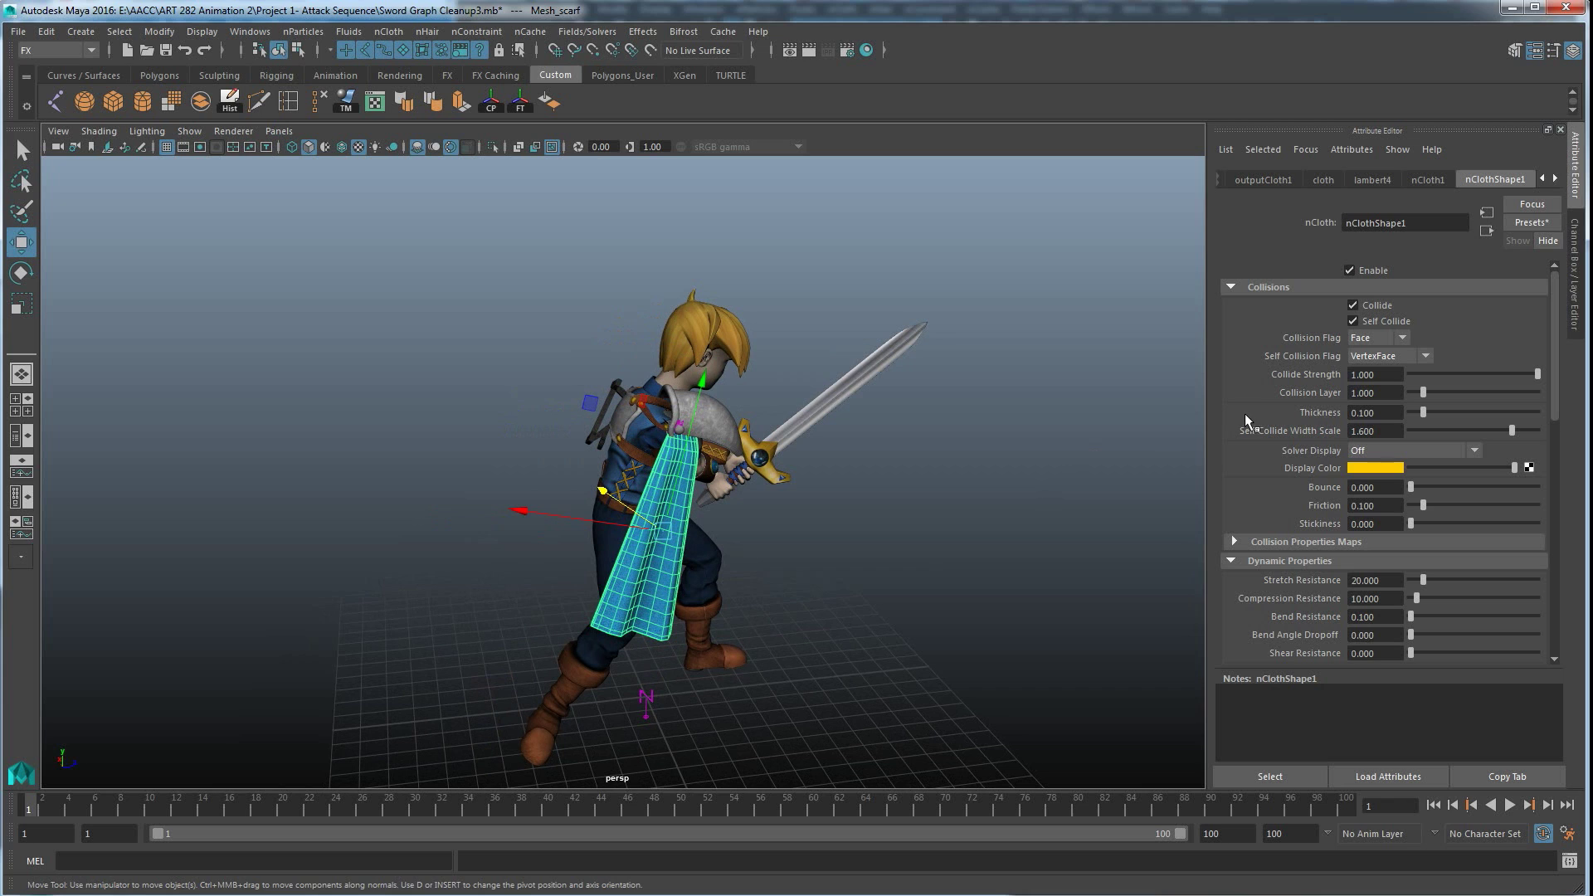
left_click(1530, 221)
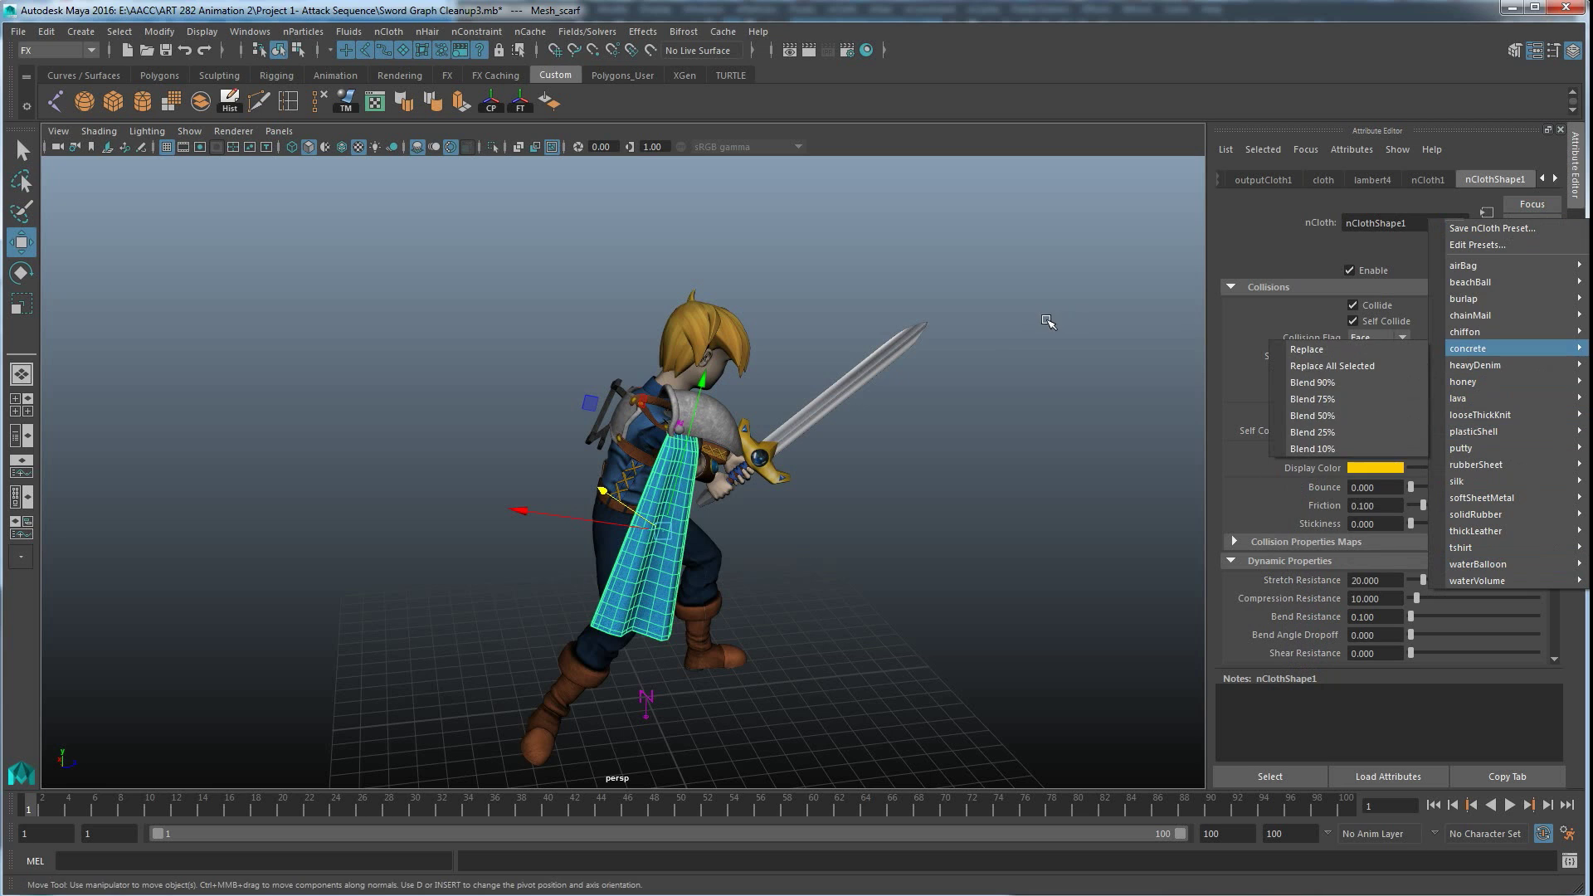
left_click(1091, 336)
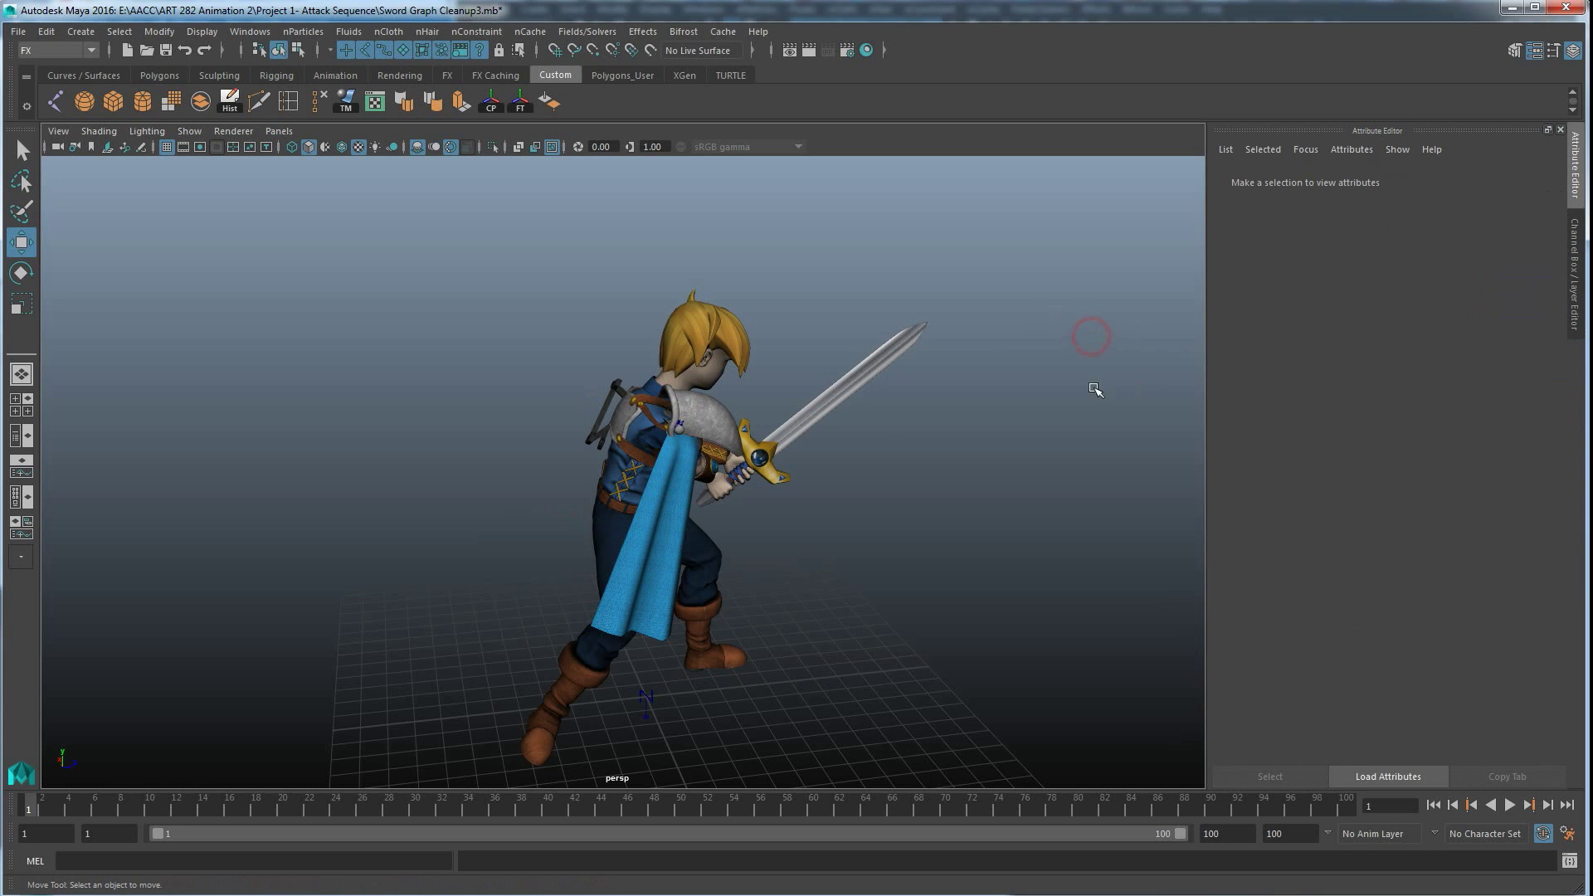
left_click(641, 552)
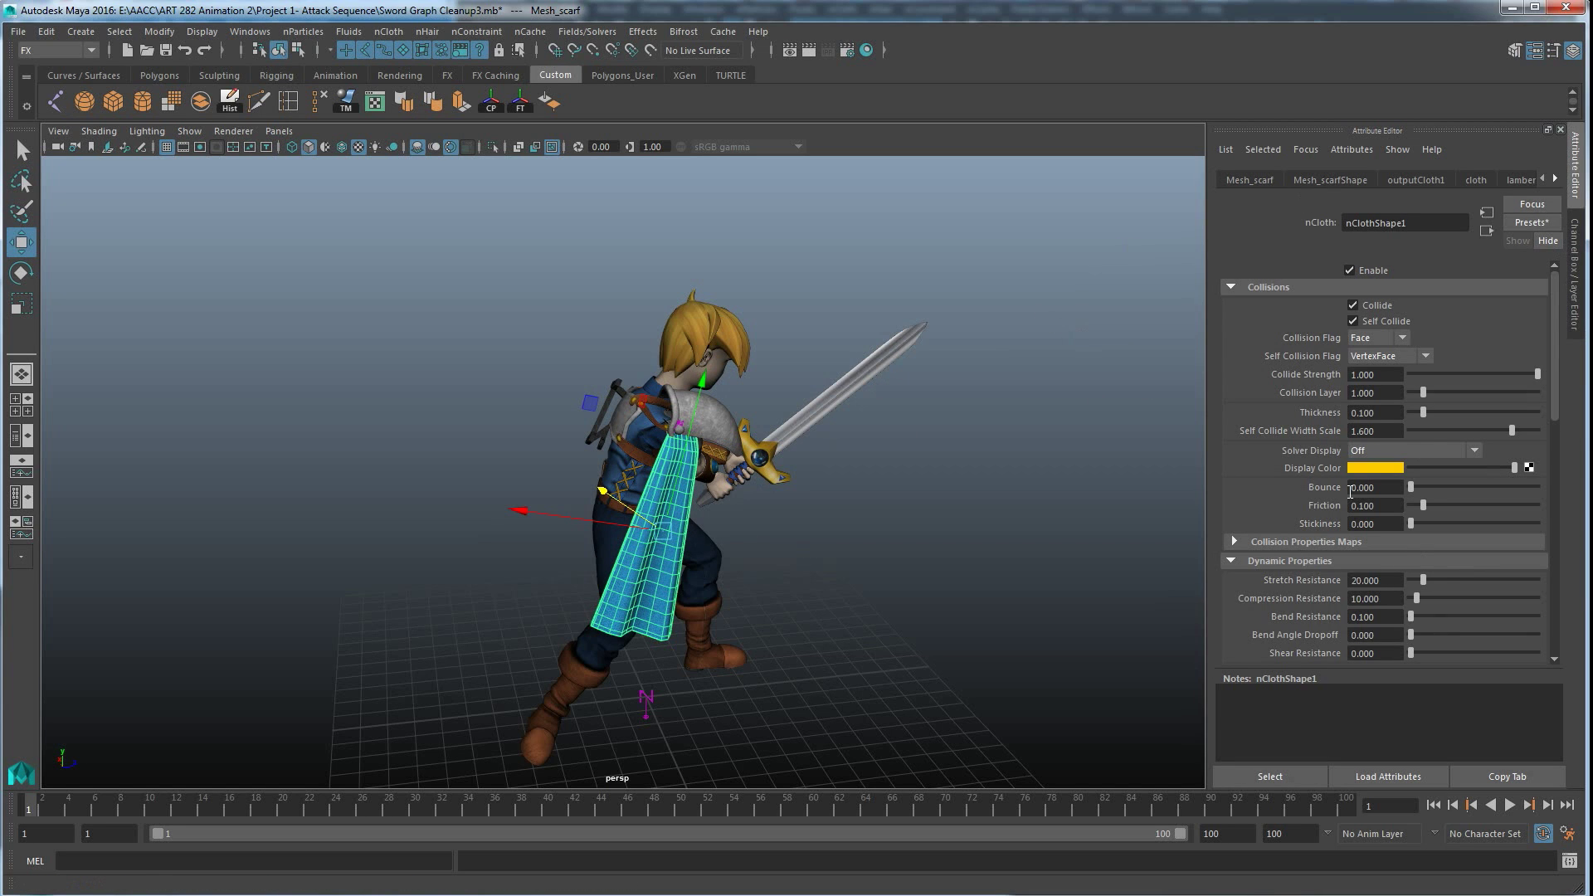
left_click(1521, 219)
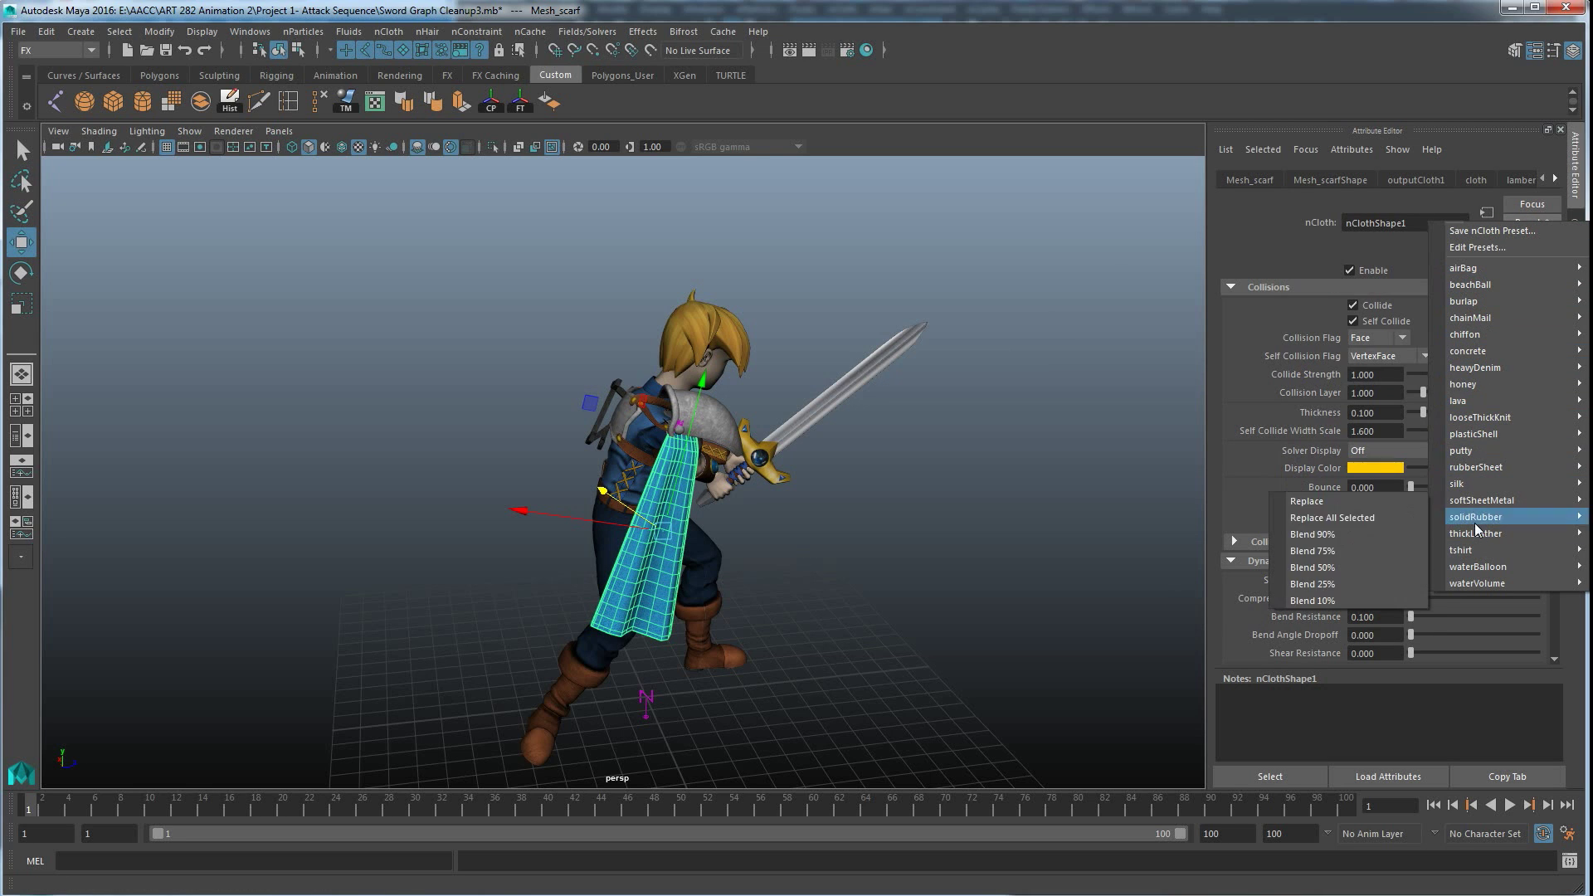
mouse_move(1476, 517)
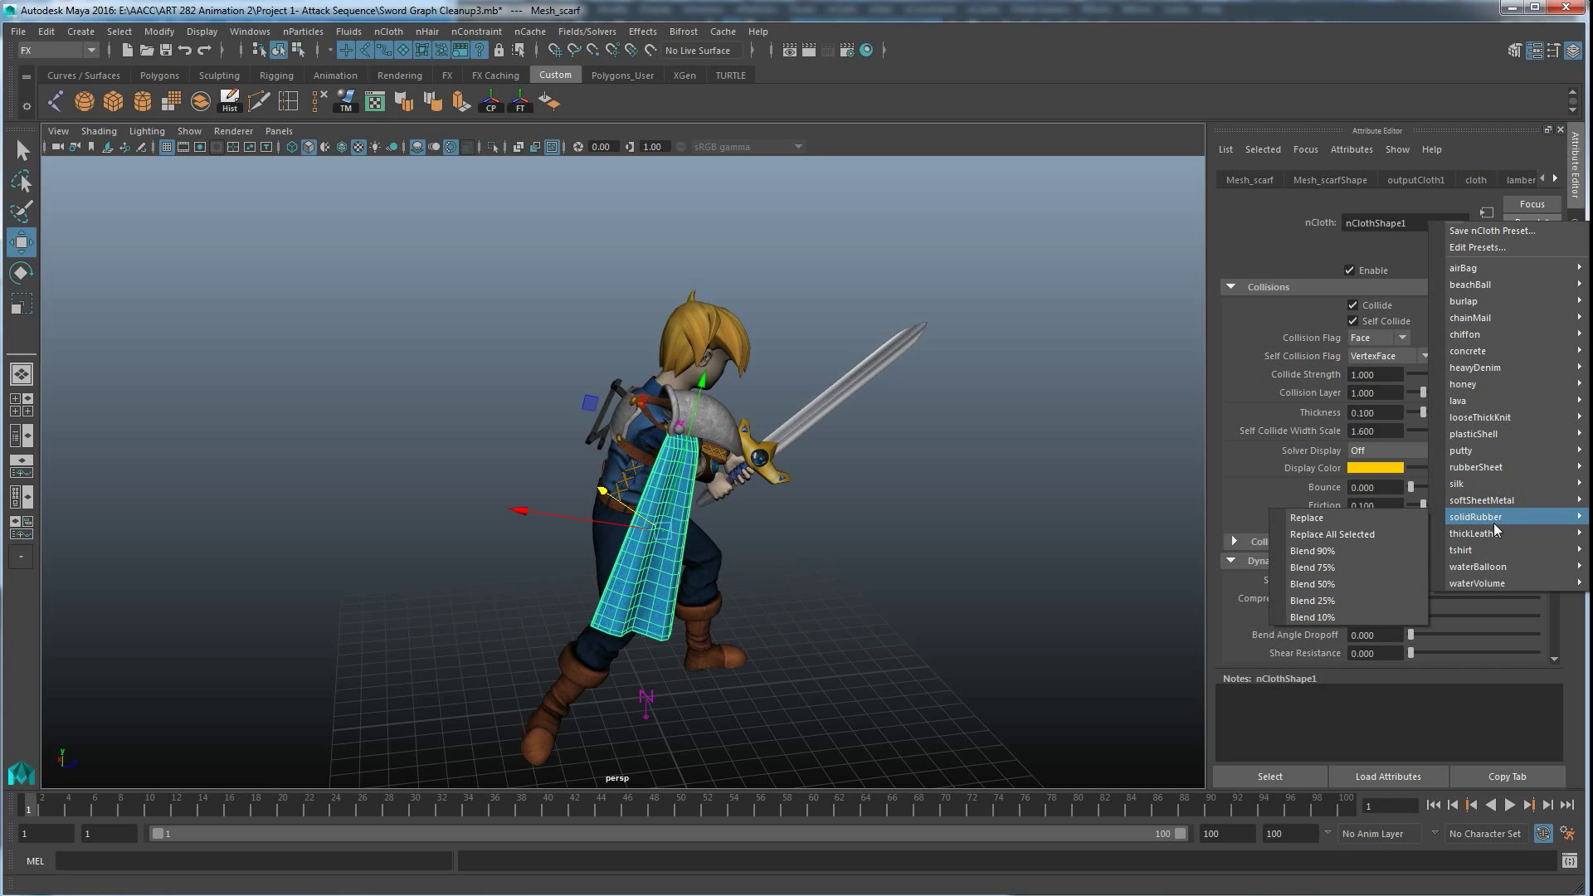
left_click(1272, 15)
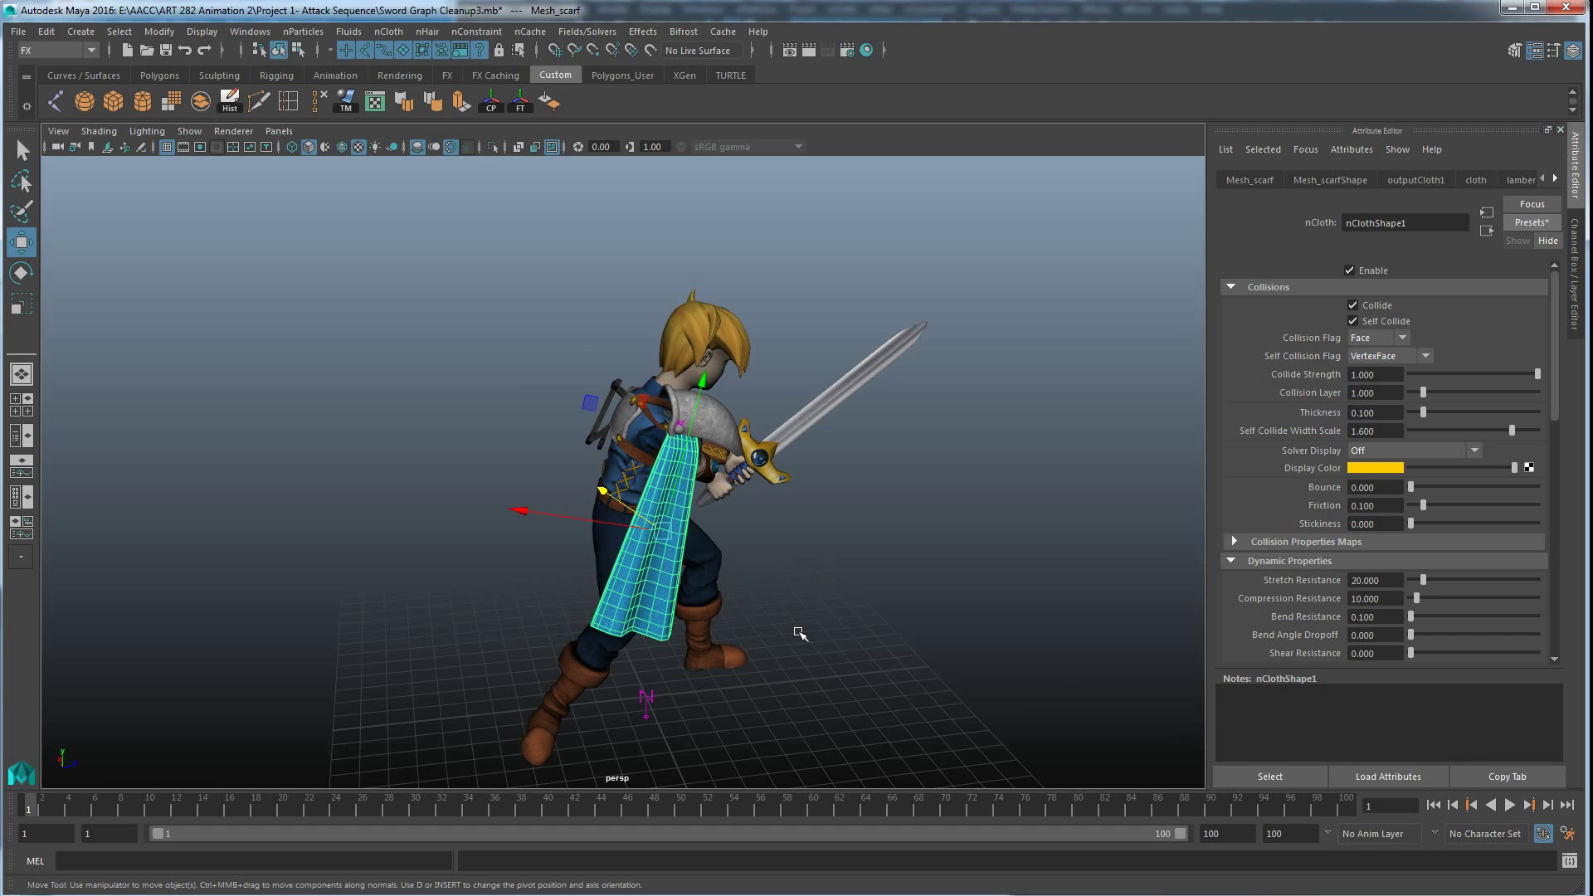
left_click(638, 512)
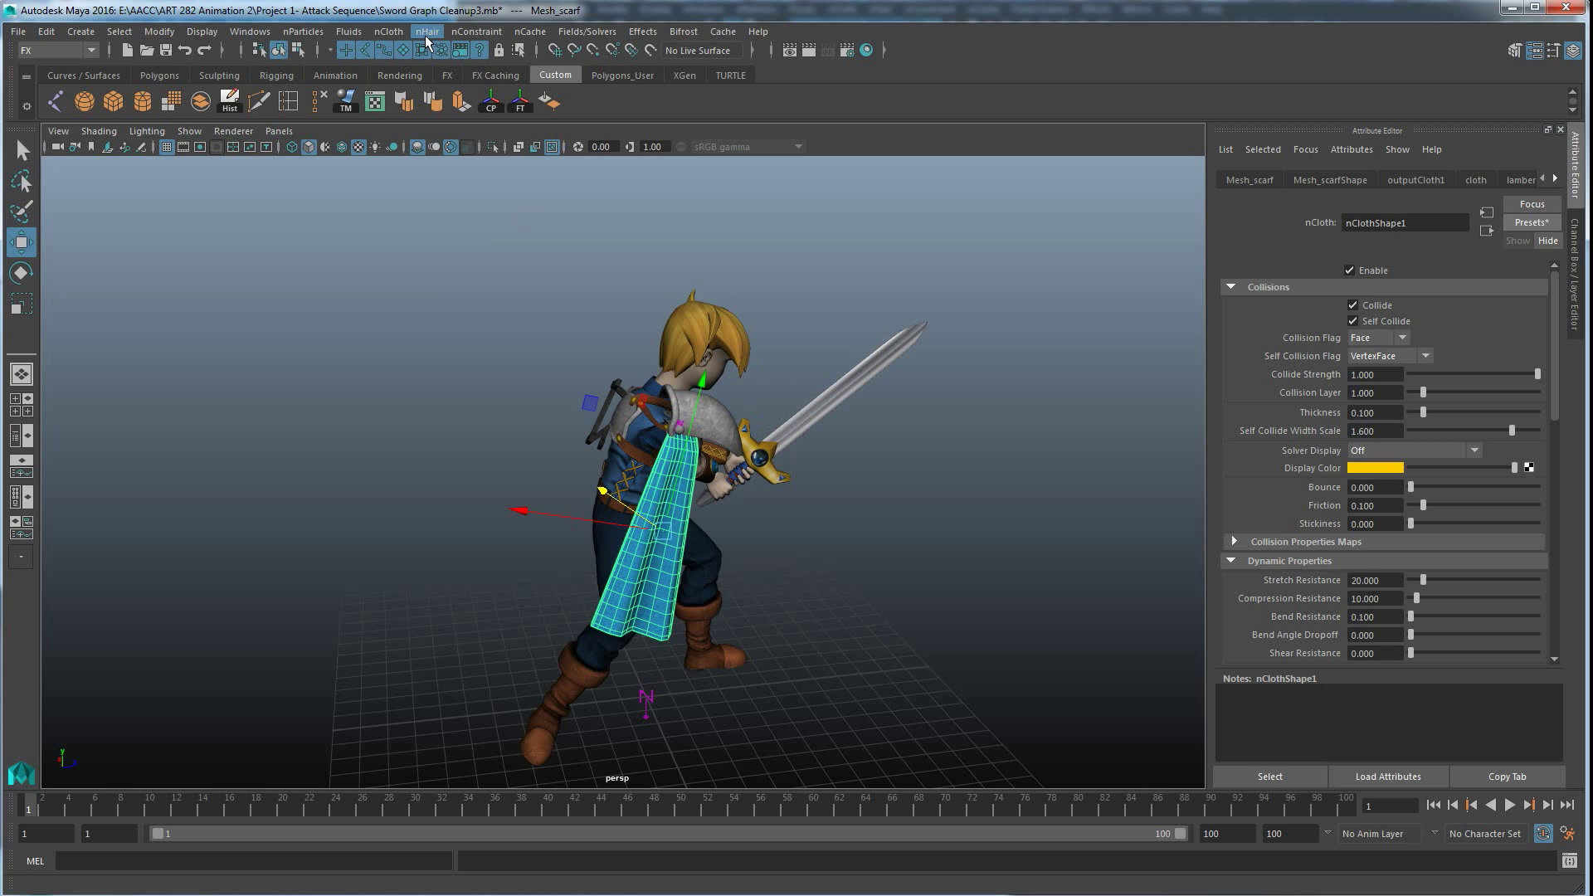
Create a new nObject cache for the scarf's cloth, replacing the existing cache file.
left_click(537, 34)
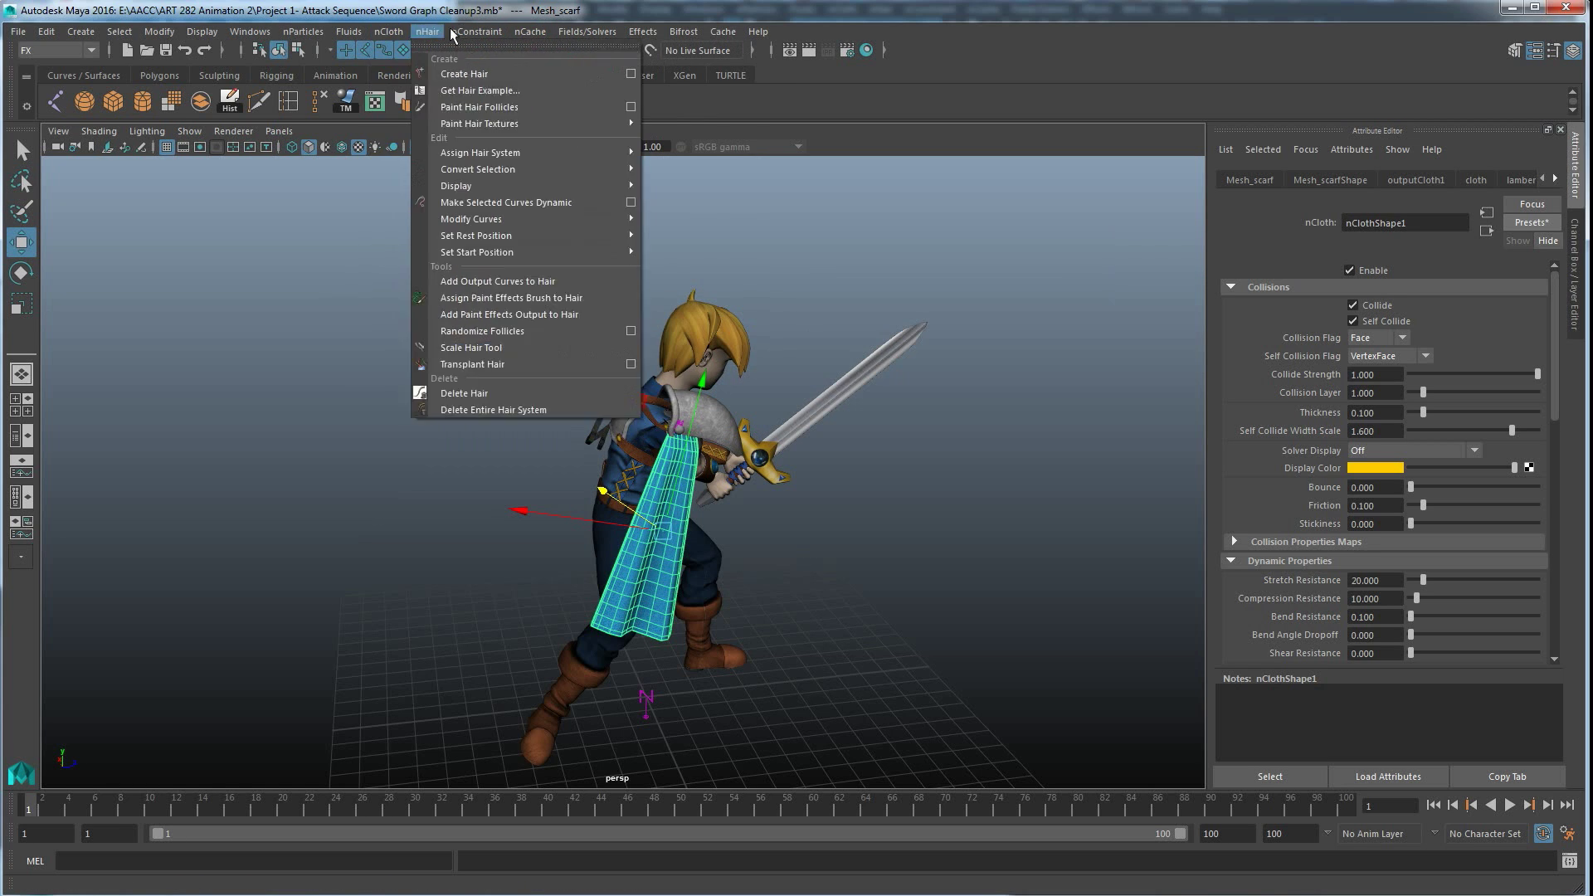
left_click(569, 44)
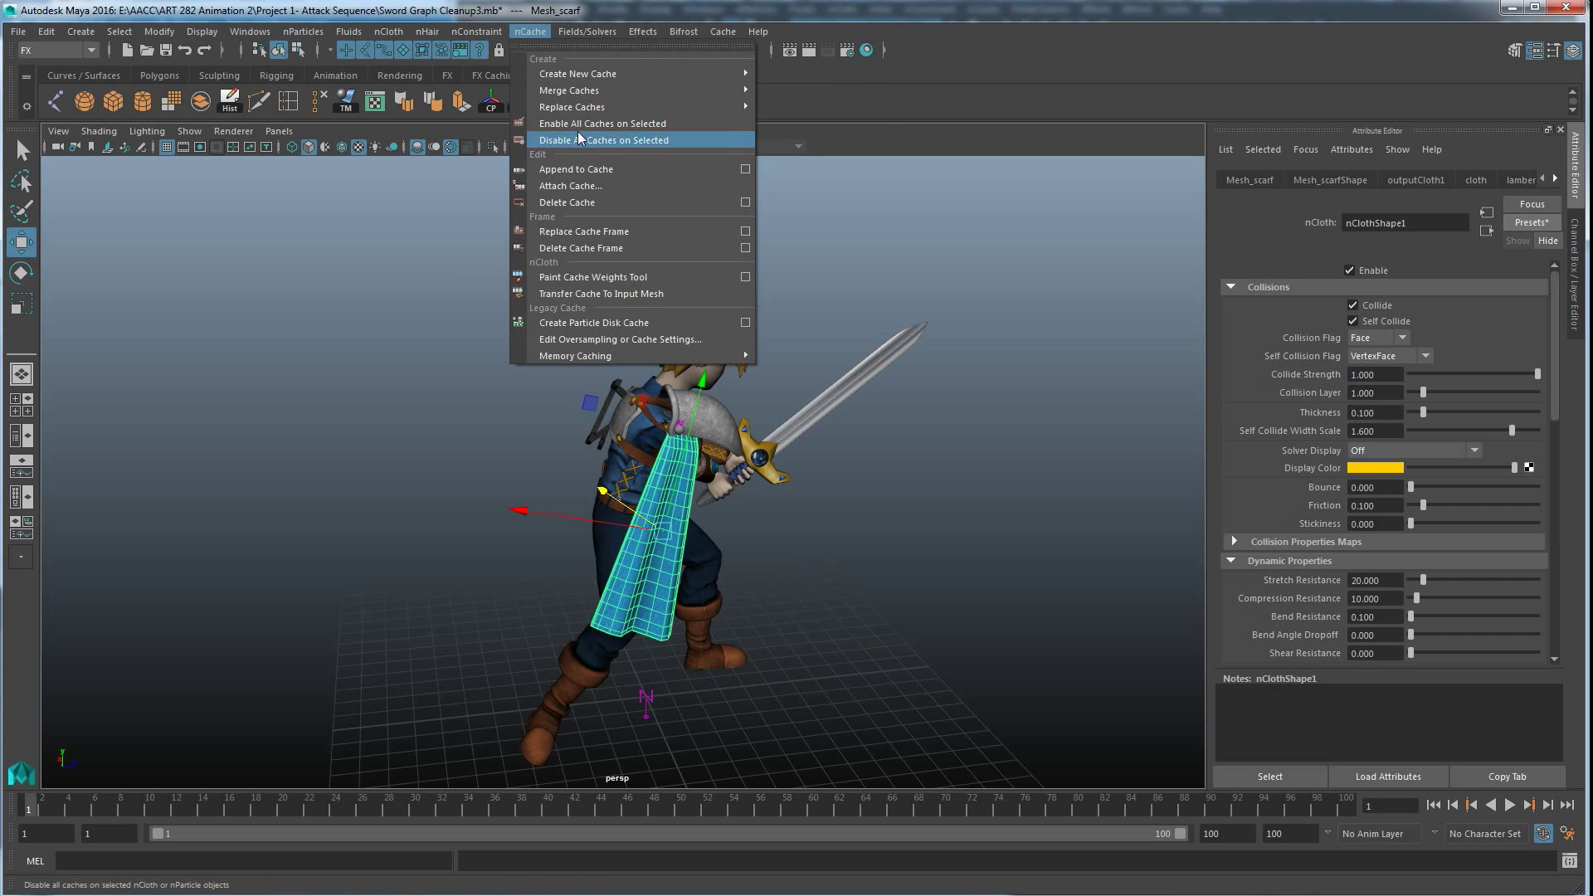
mouse_move(578, 74)
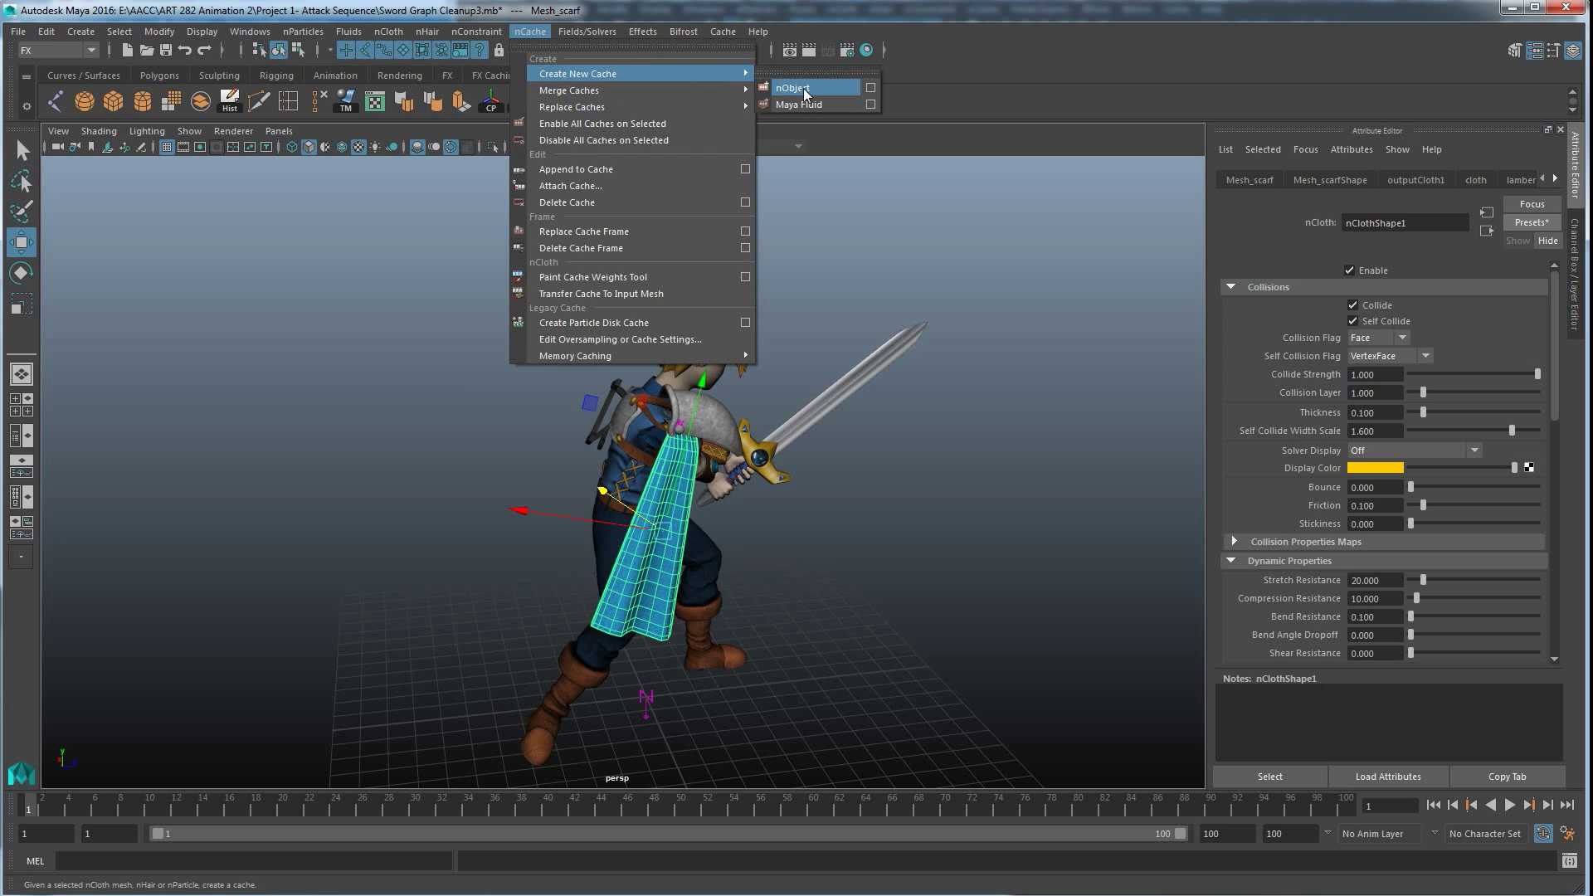
left_click(804, 90)
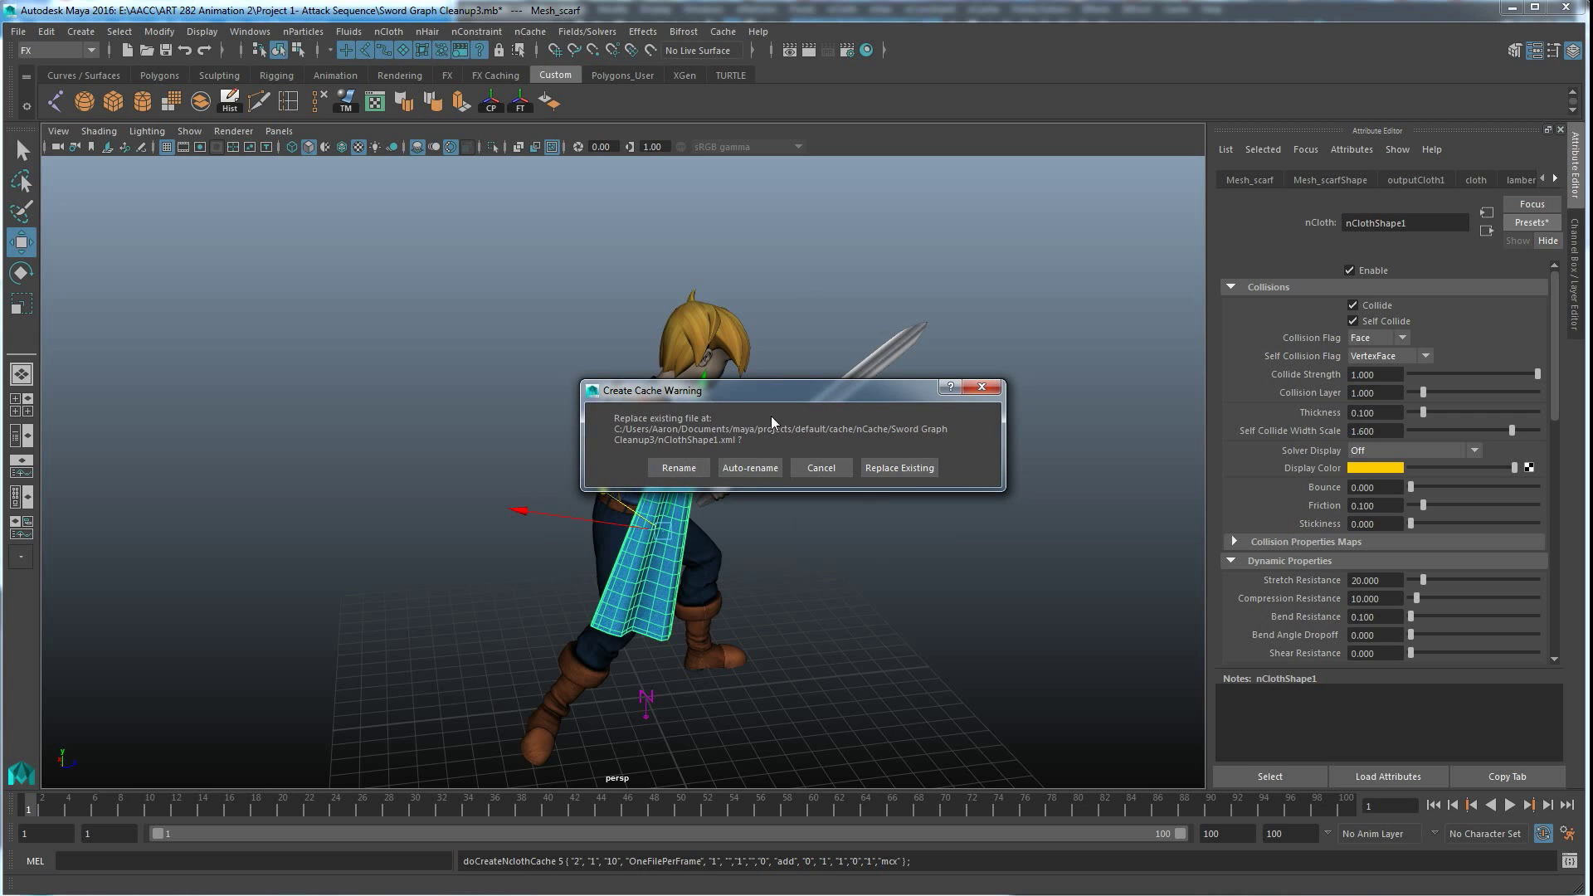
left_click(900, 469)
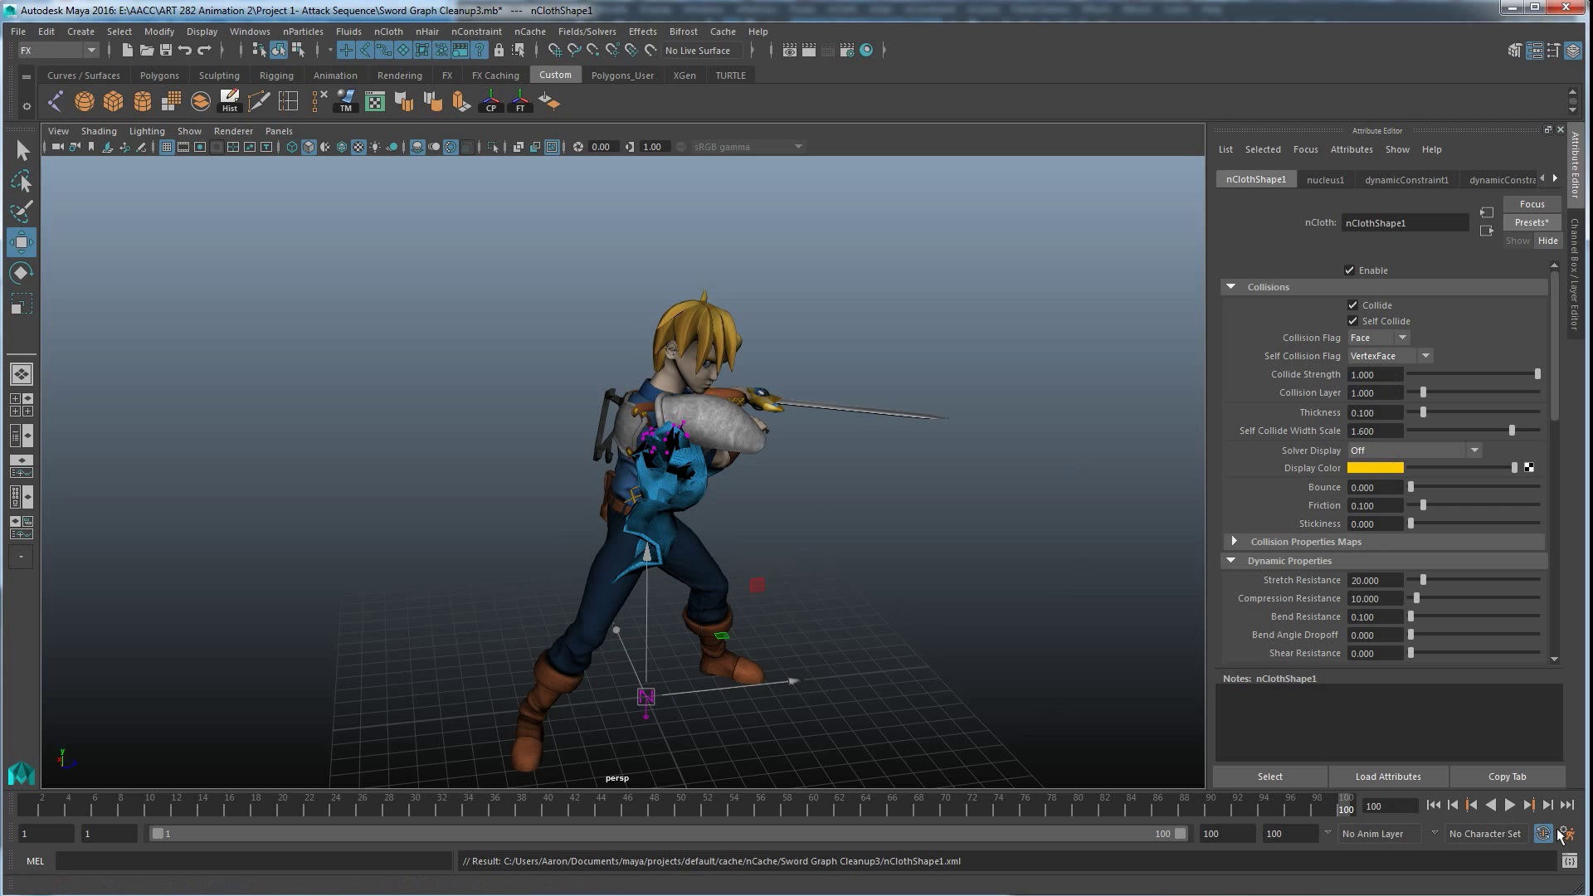
Play the cached animation to frame 75, then save Real-time [24 fps] as the playback speed.
left_click(1511, 805)
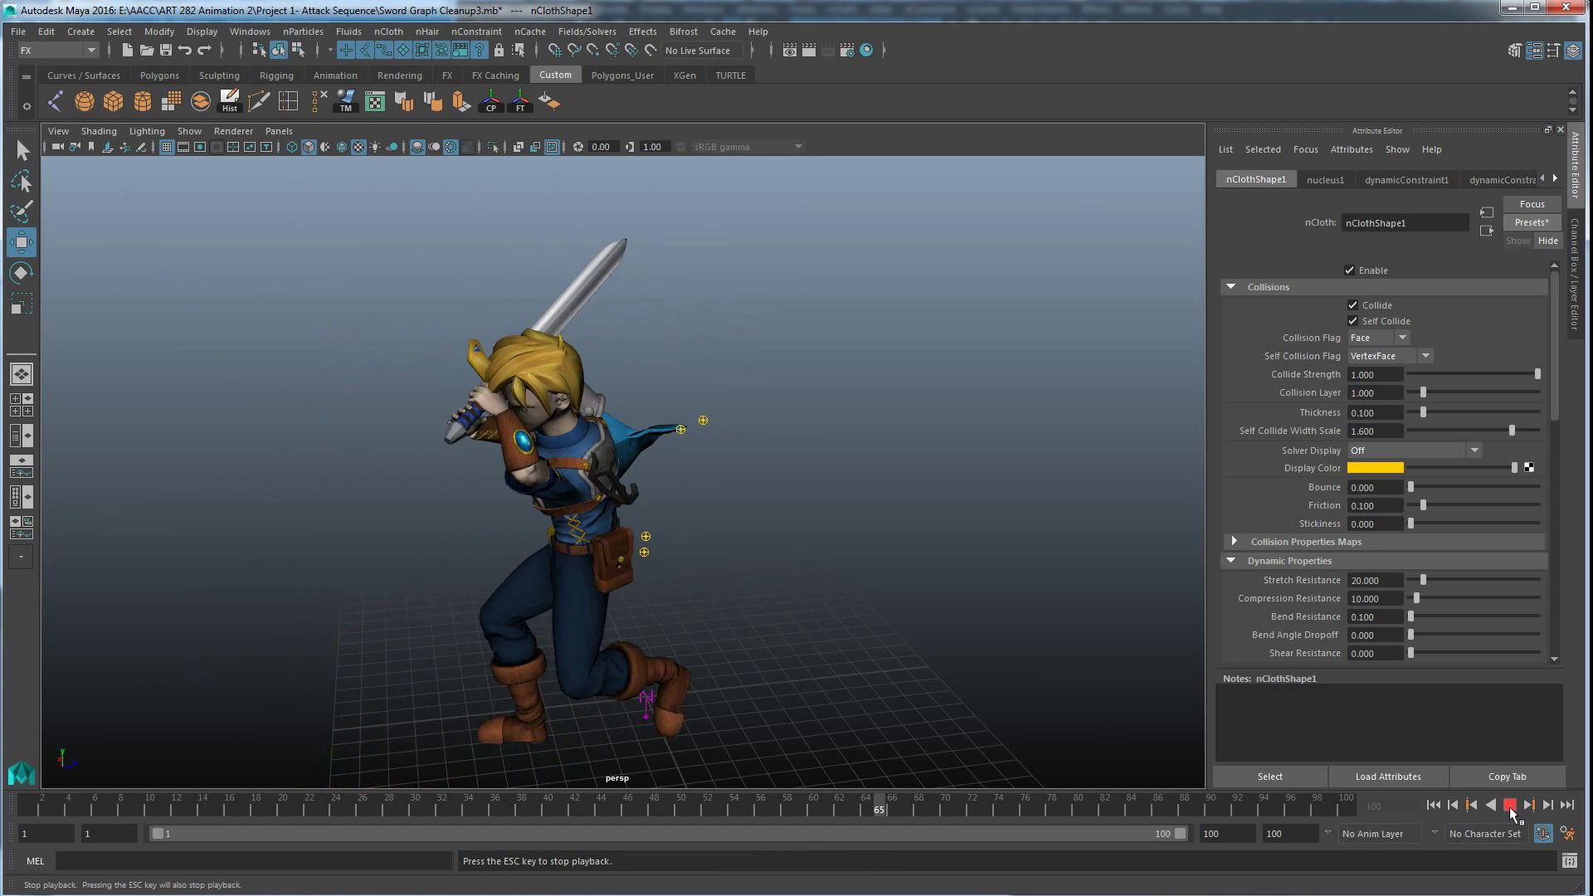
left_click(1511, 808)
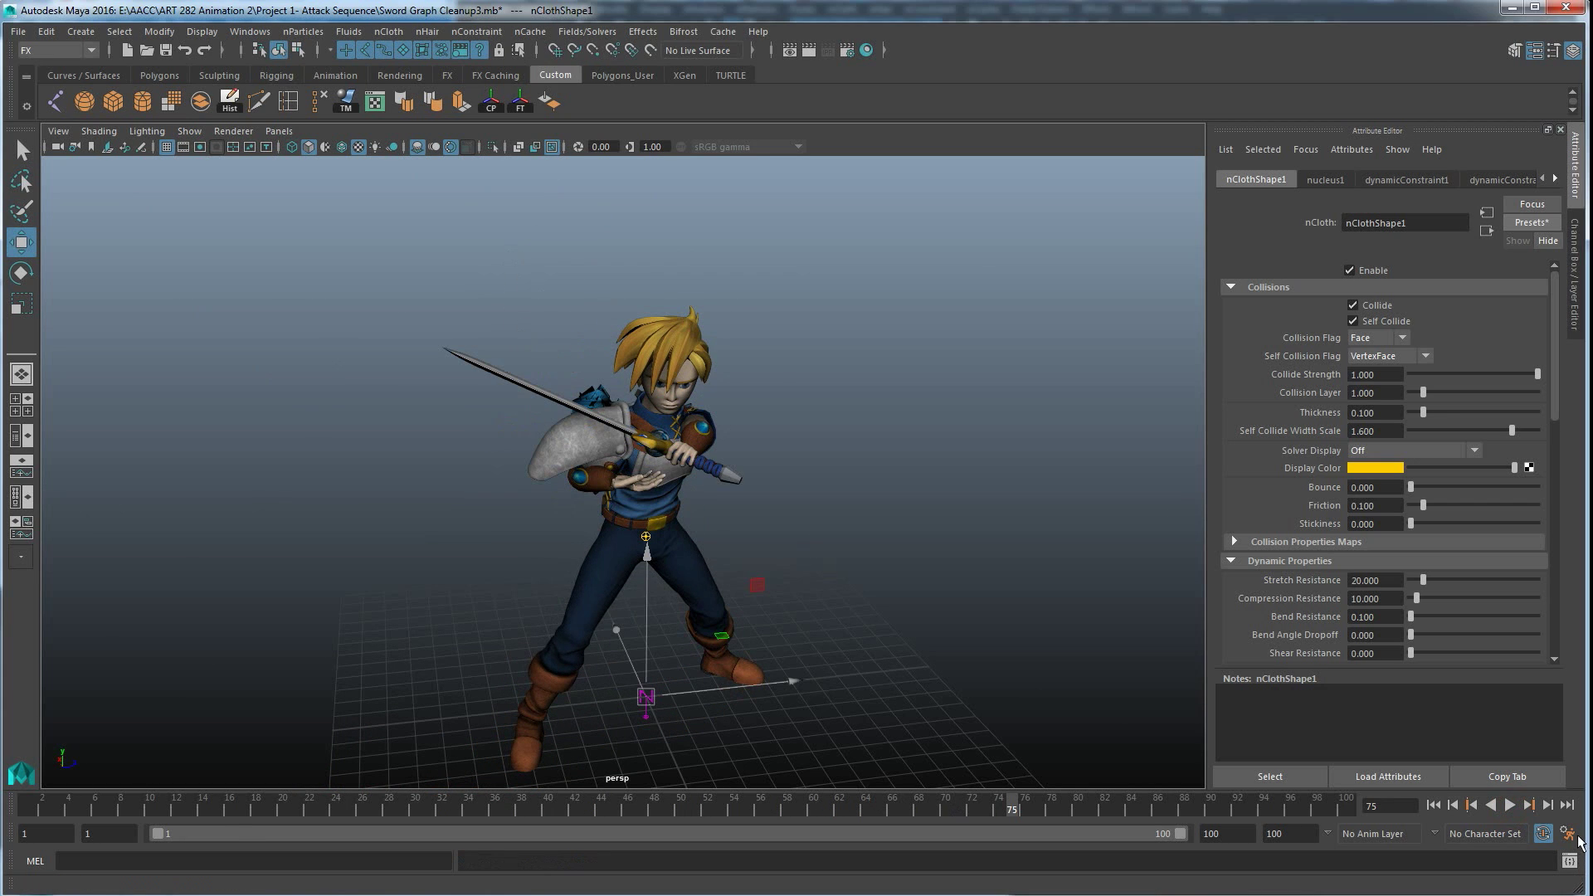
left_click(1571, 835)
left_click(1150, 408)
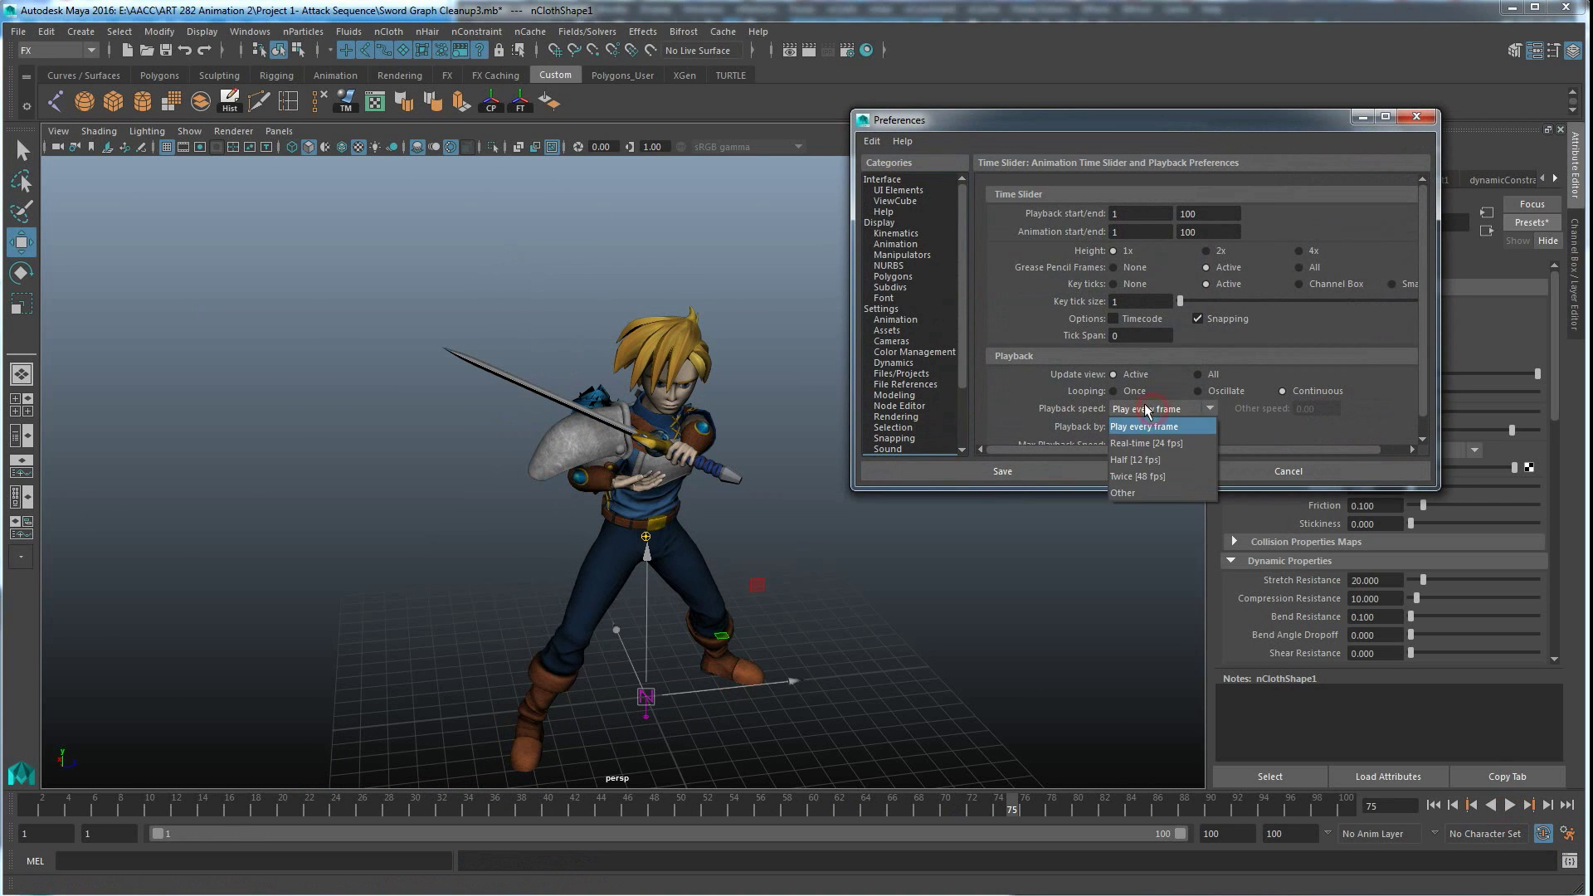
left_click(1140, 444)
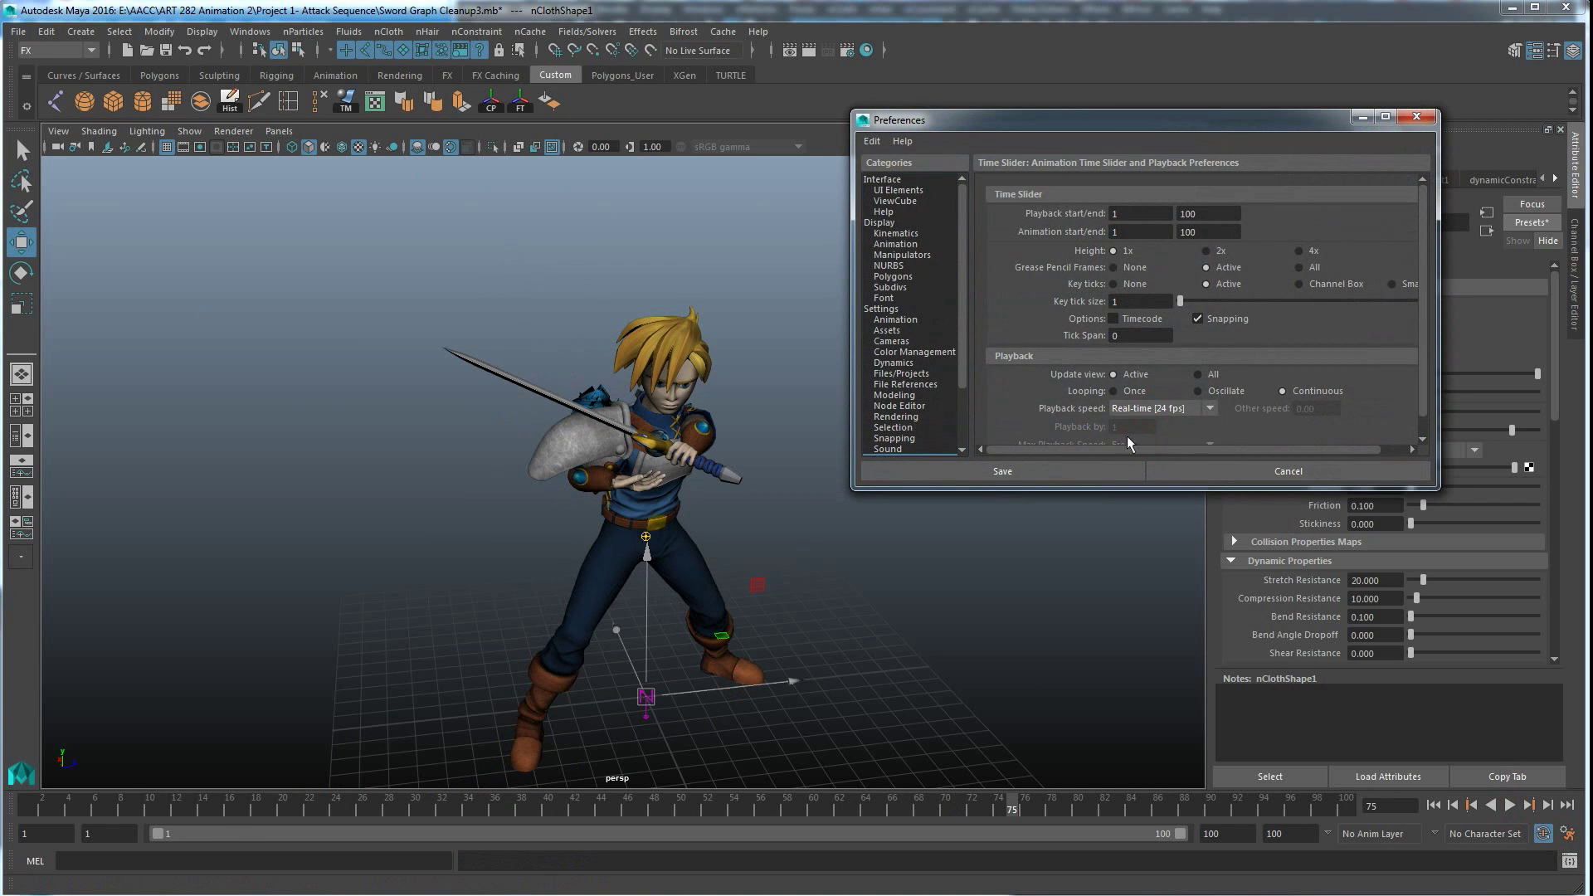
left_click(1057, 470)
left_click(89, 810)
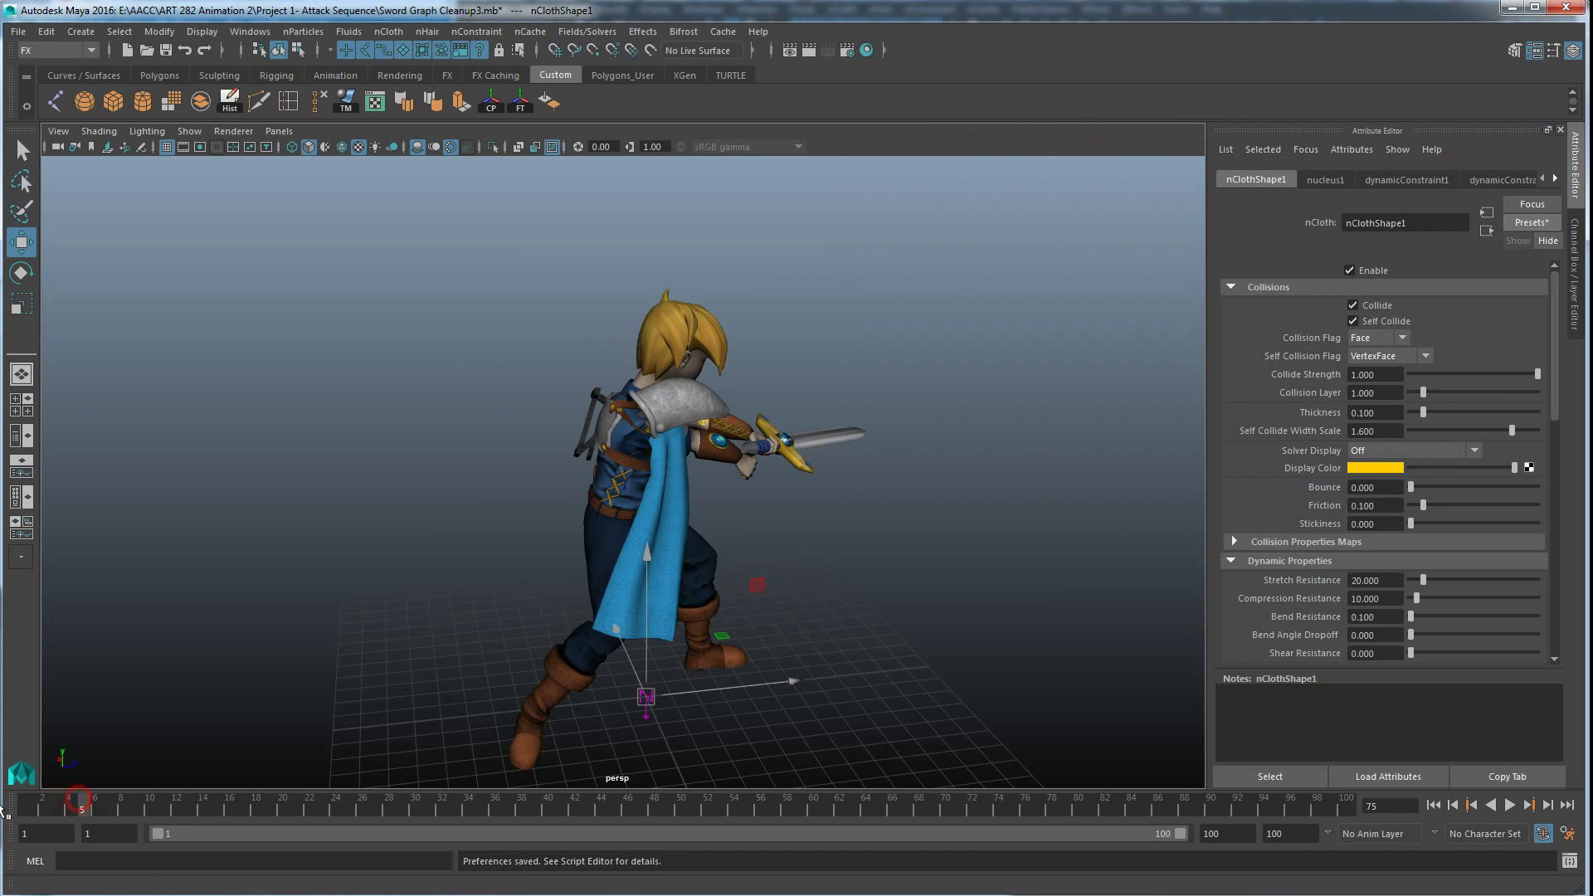
left_click(1515, 809)
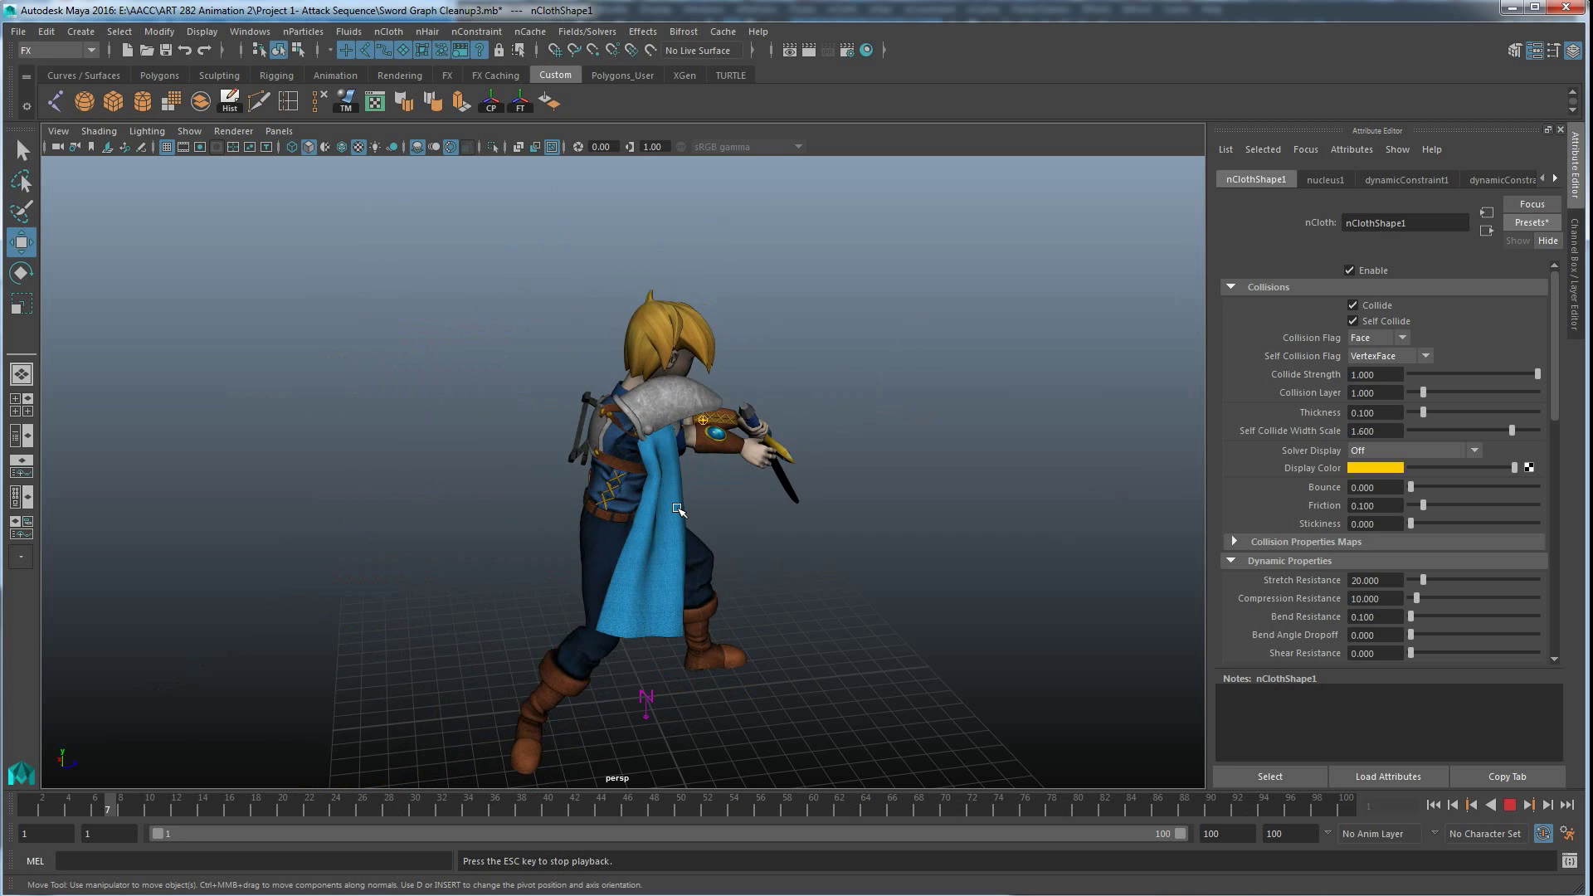
left_click_drag(689, 565, 590, 574, "alt")
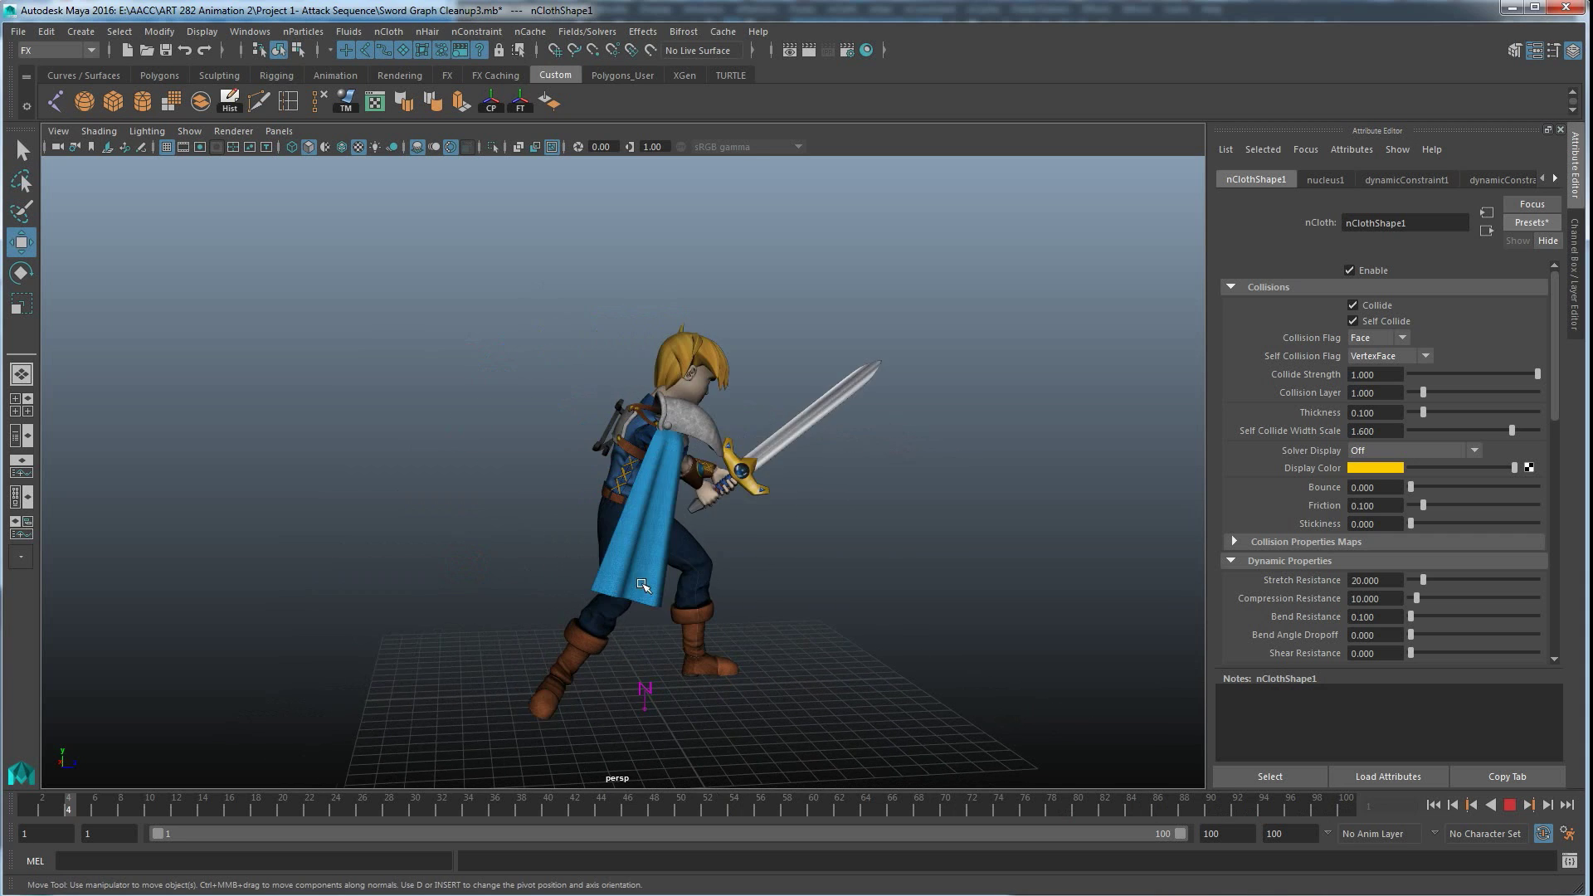
left_click_drag(590, 574, 621, 541, "alt")
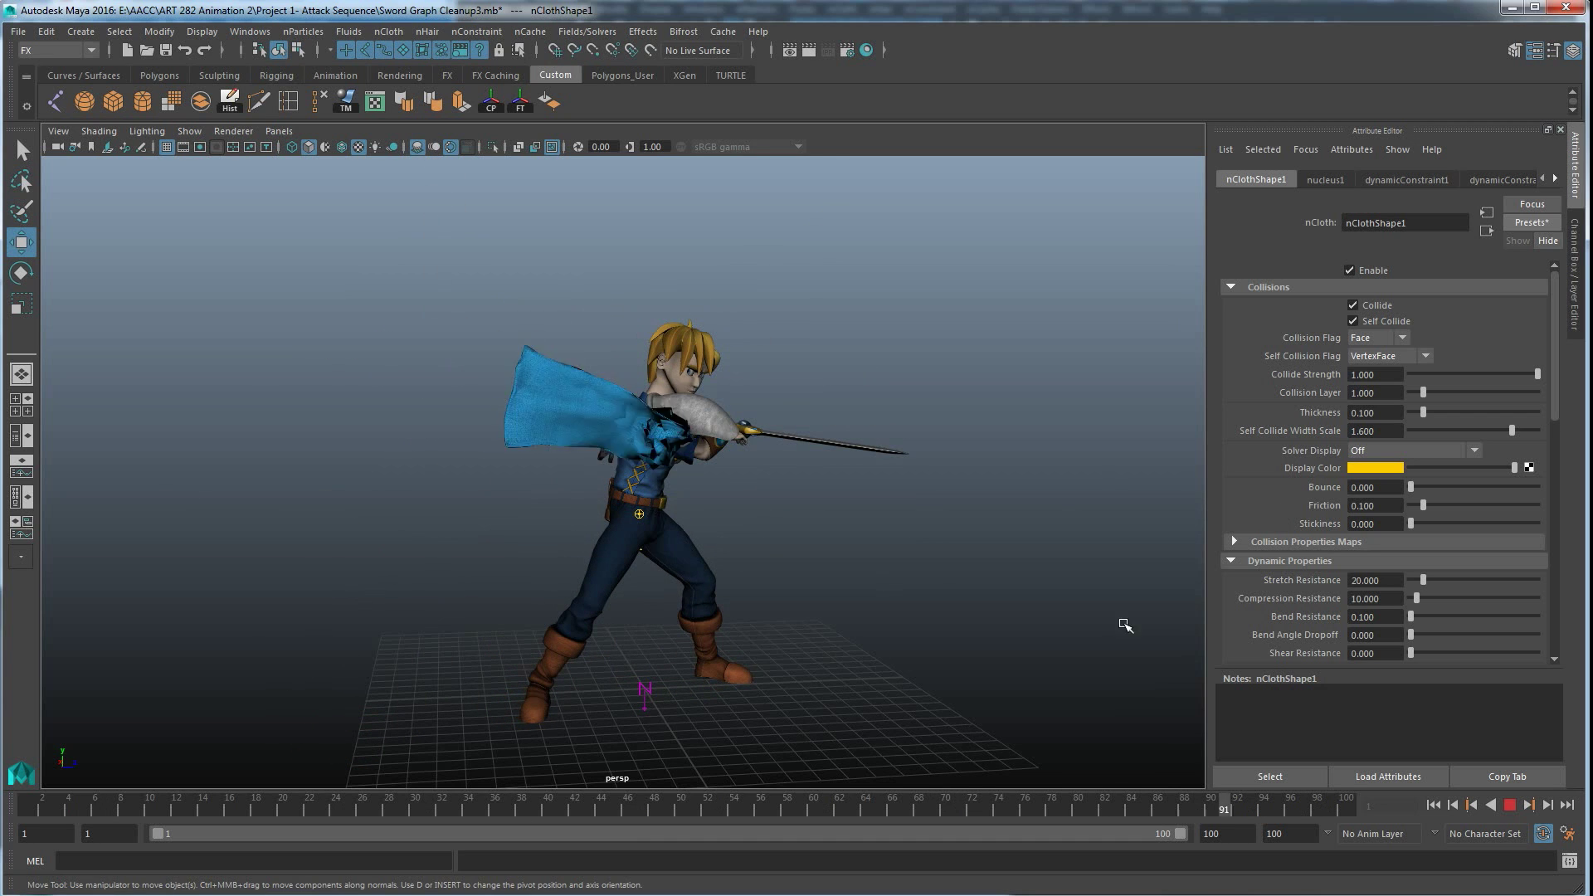
key("Escape")
left_click(604, 697)
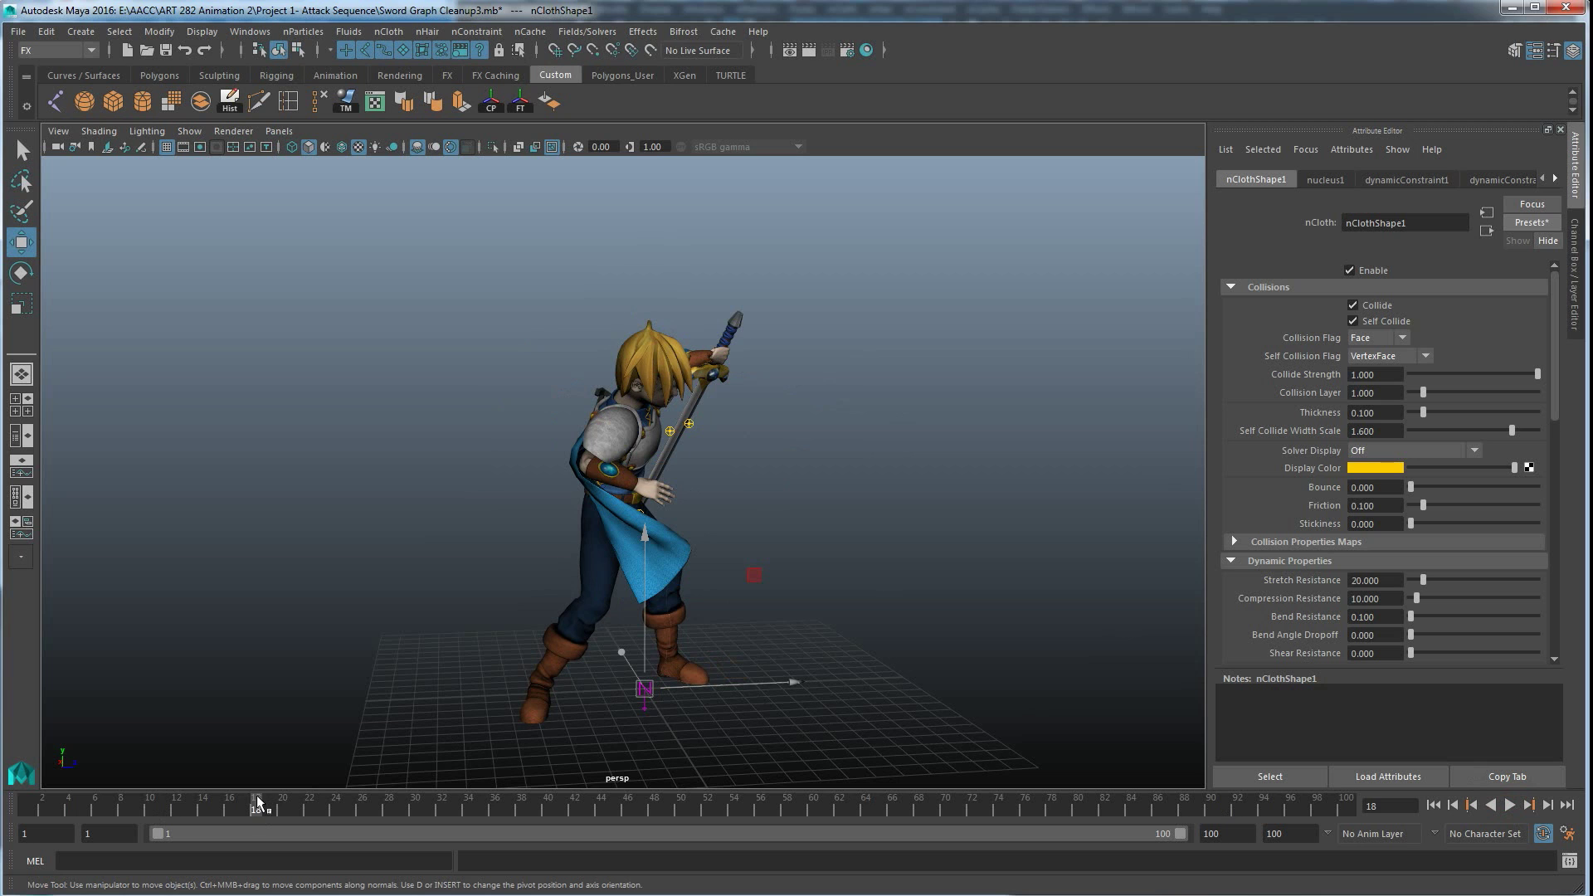
key("alt+v")
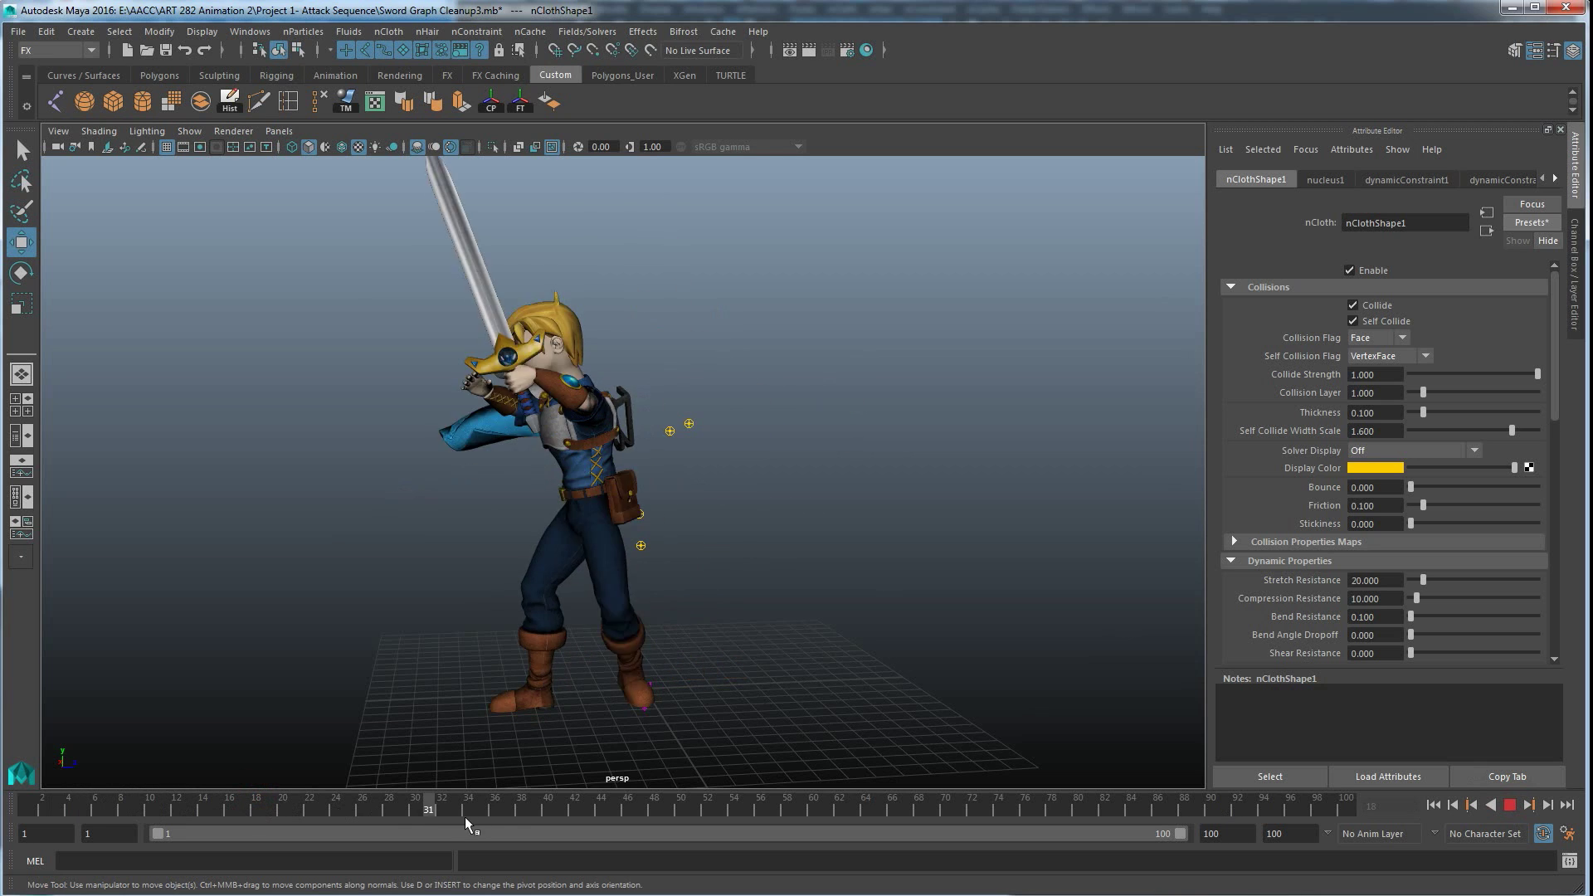
key("Escape")
mouse_move(560, 498)
left_mouse_down("alt")
mouse_move(526, 490)
mouse_move(485, 417)
left_mouse_up("alt")
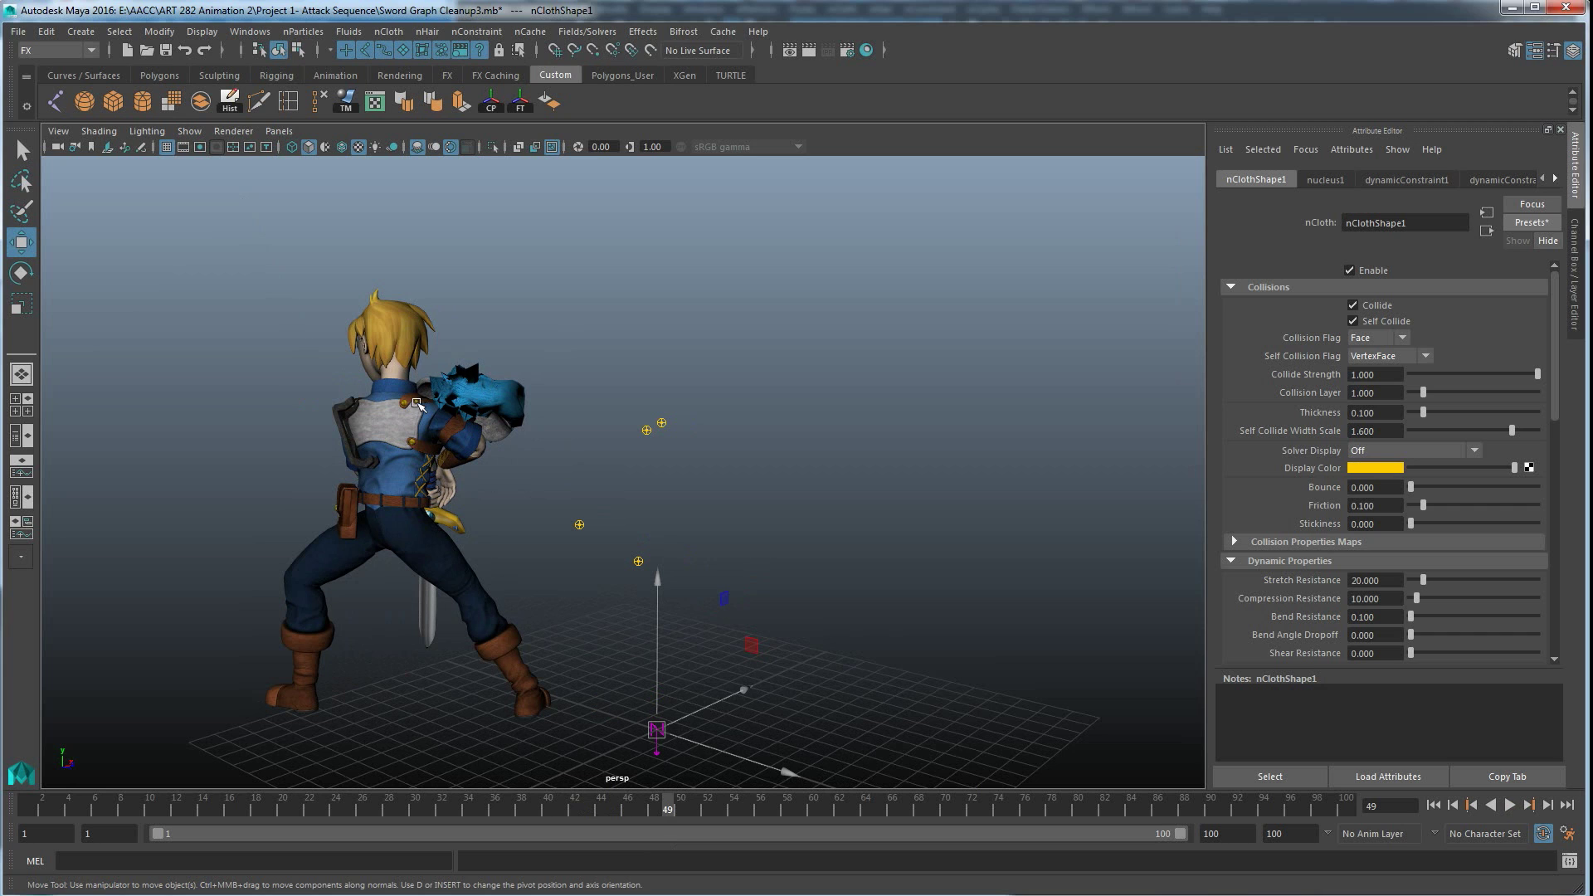
left_click_drag(452, 815, 29, 803)
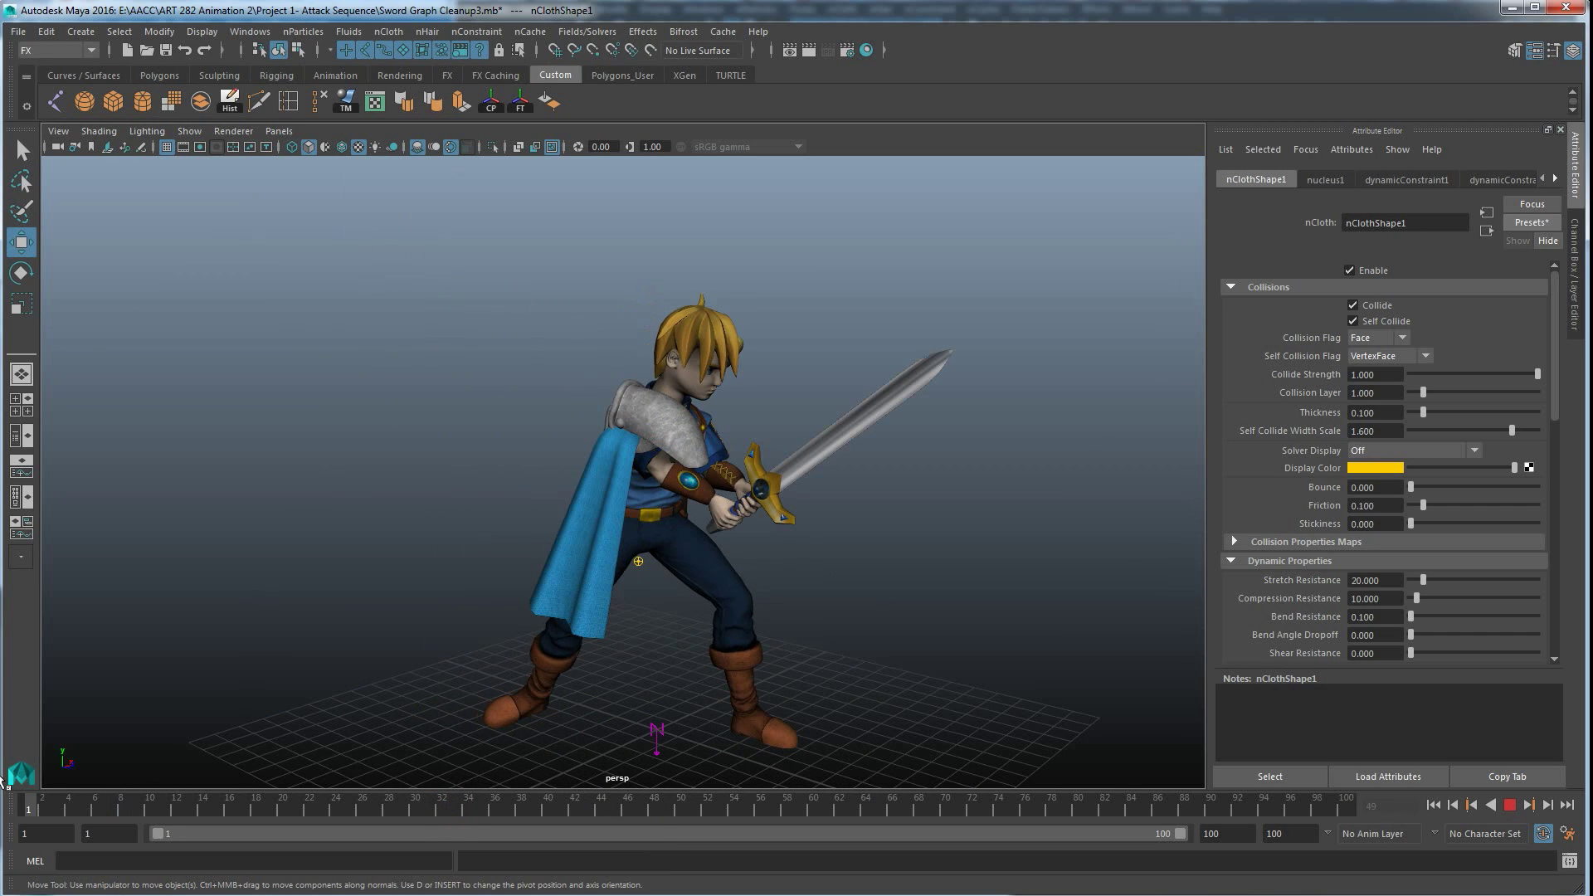
left_click_drag(462, 669, 525, 685, "alt")
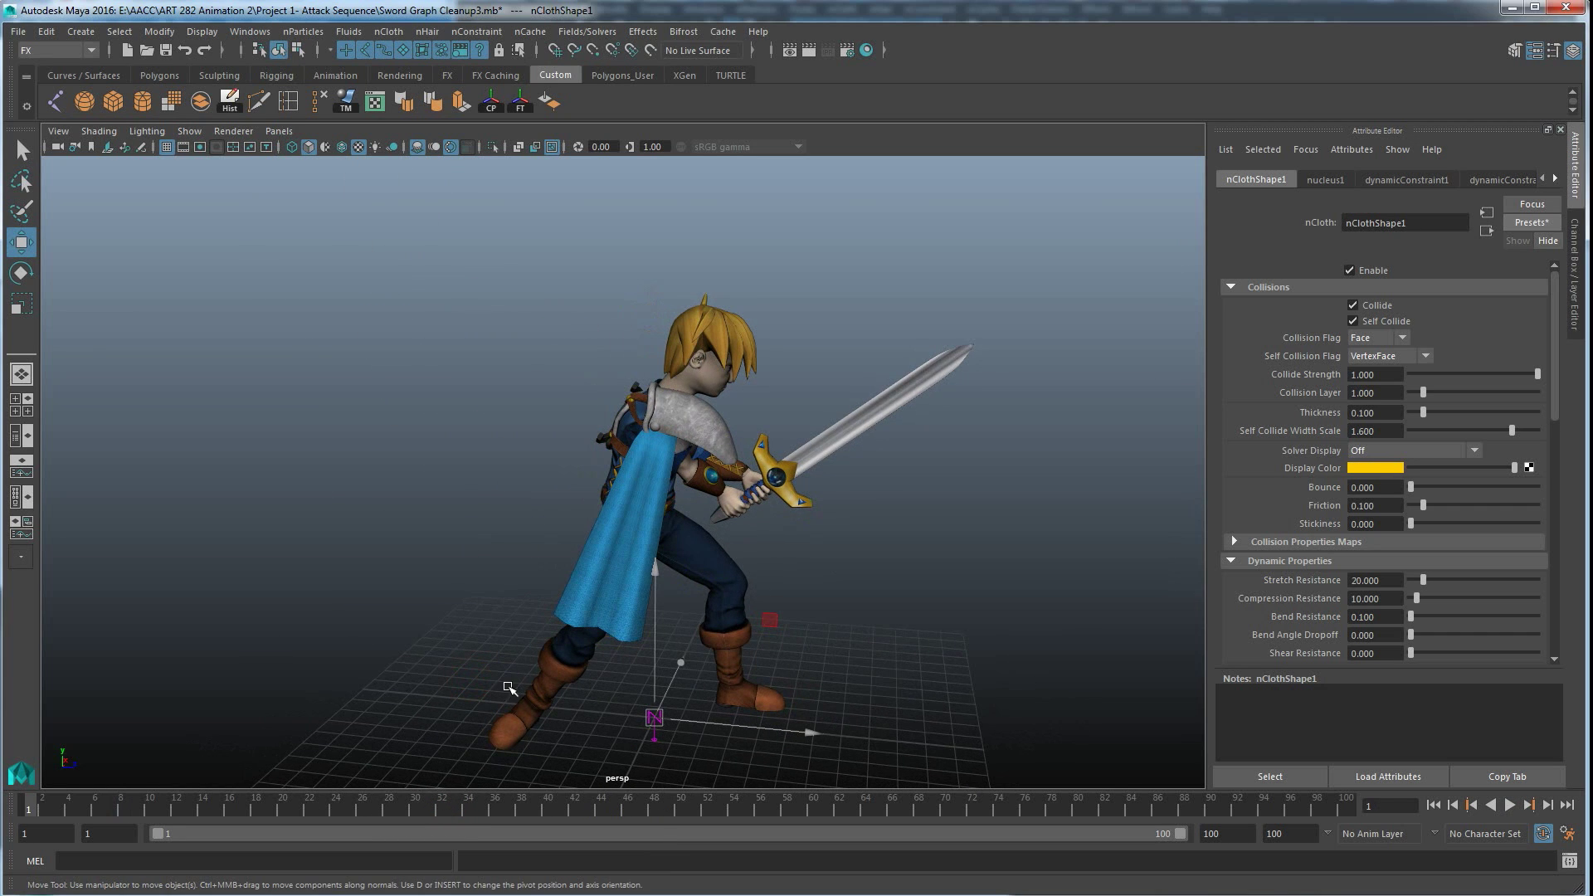
left_click(641, 549)
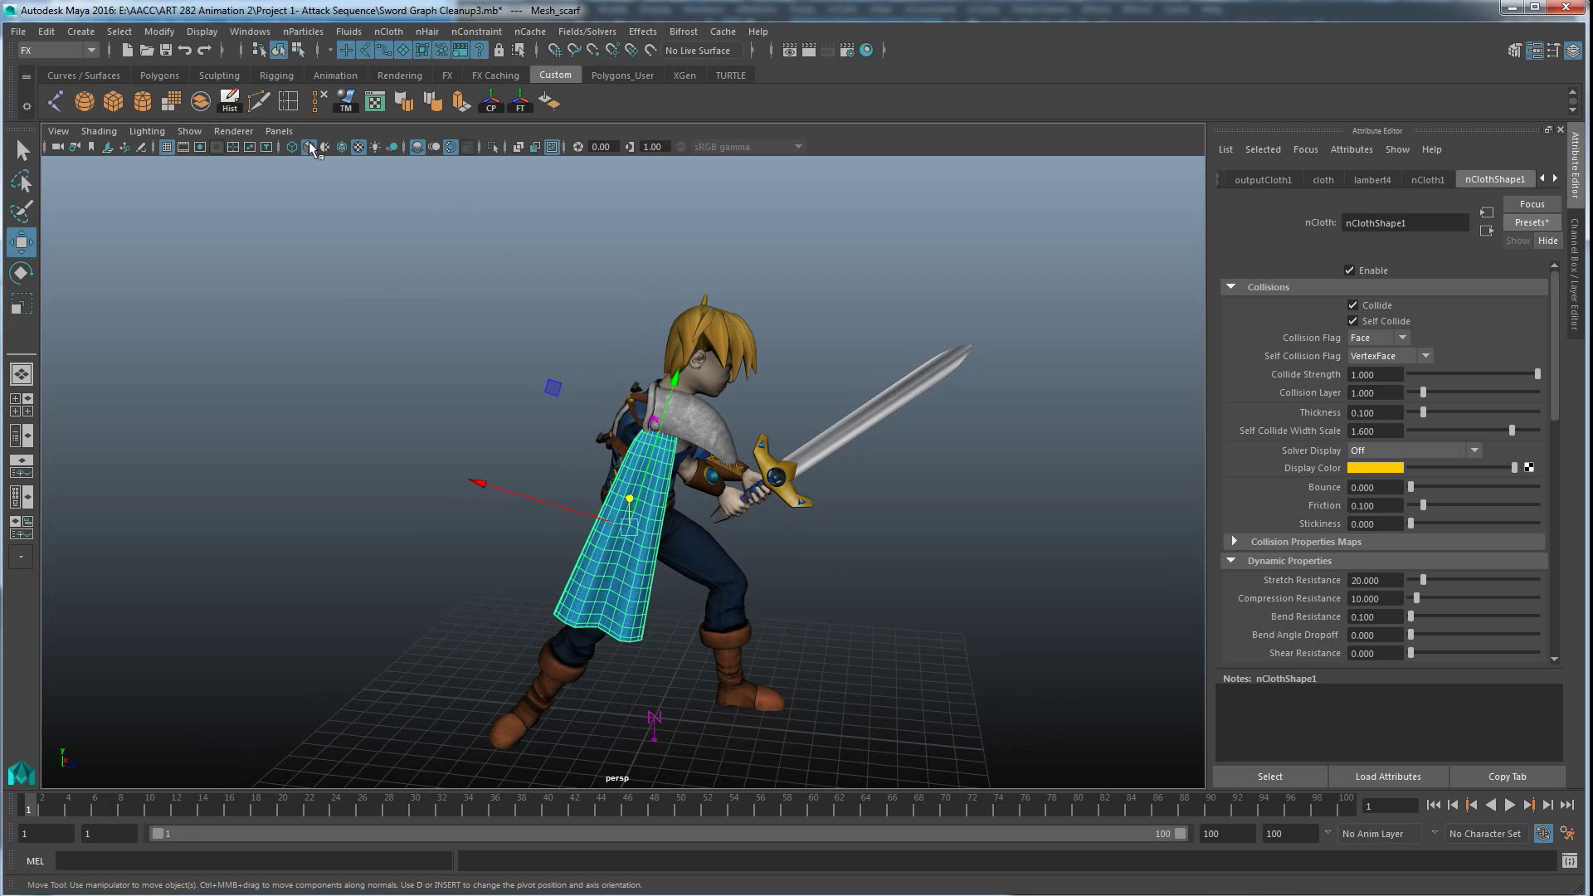
Switch to the Modeling menu set and apply Mesh > Smooth to the cape.
left_click(66, 50)
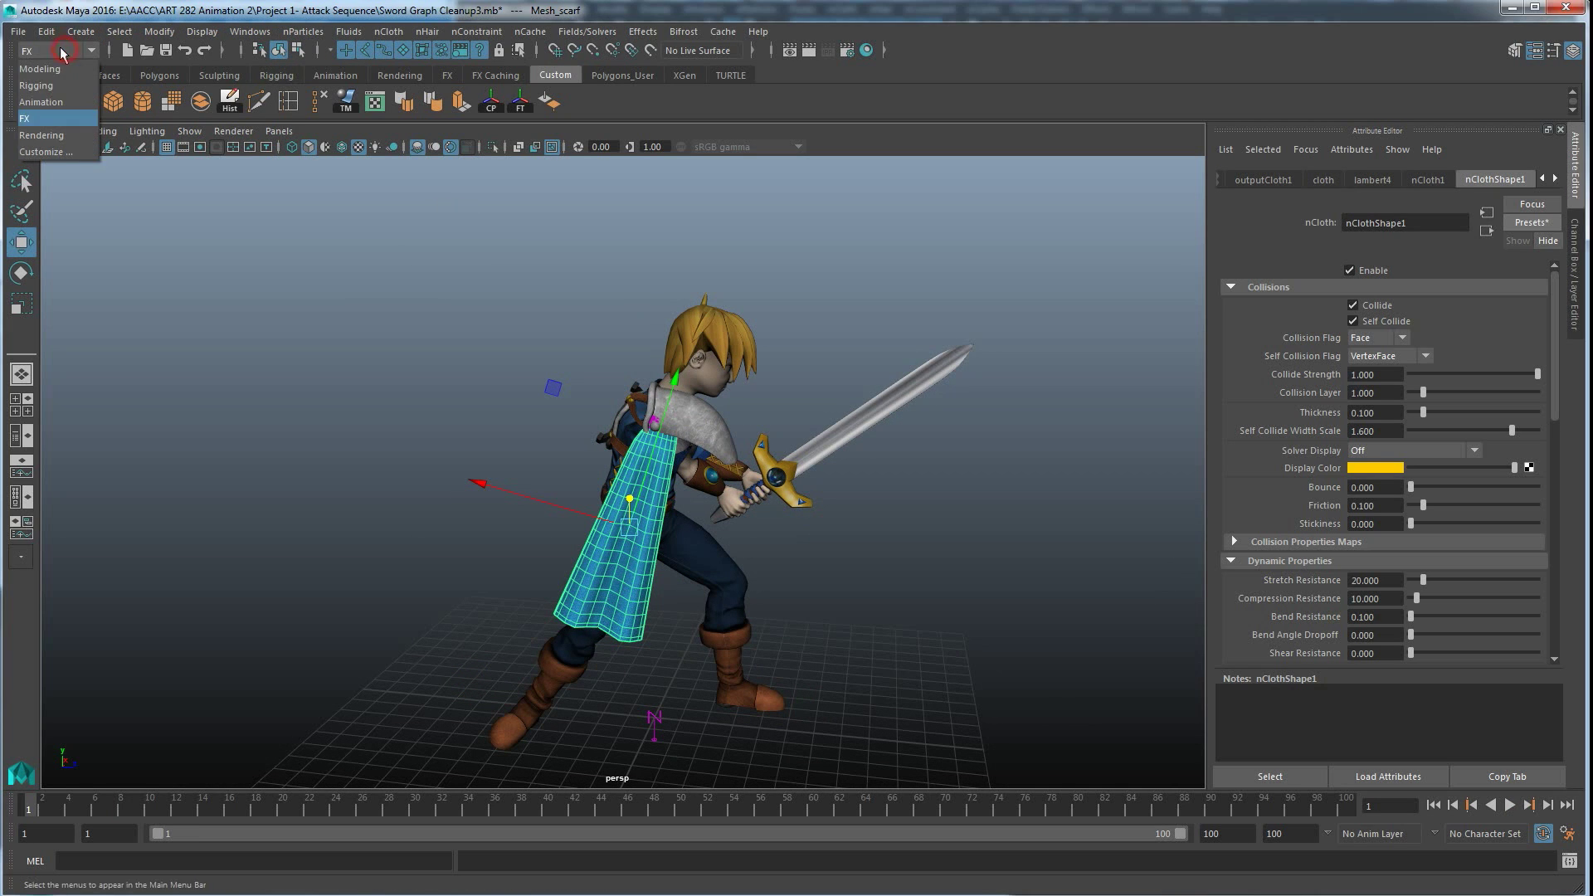
left_click(44, 72)
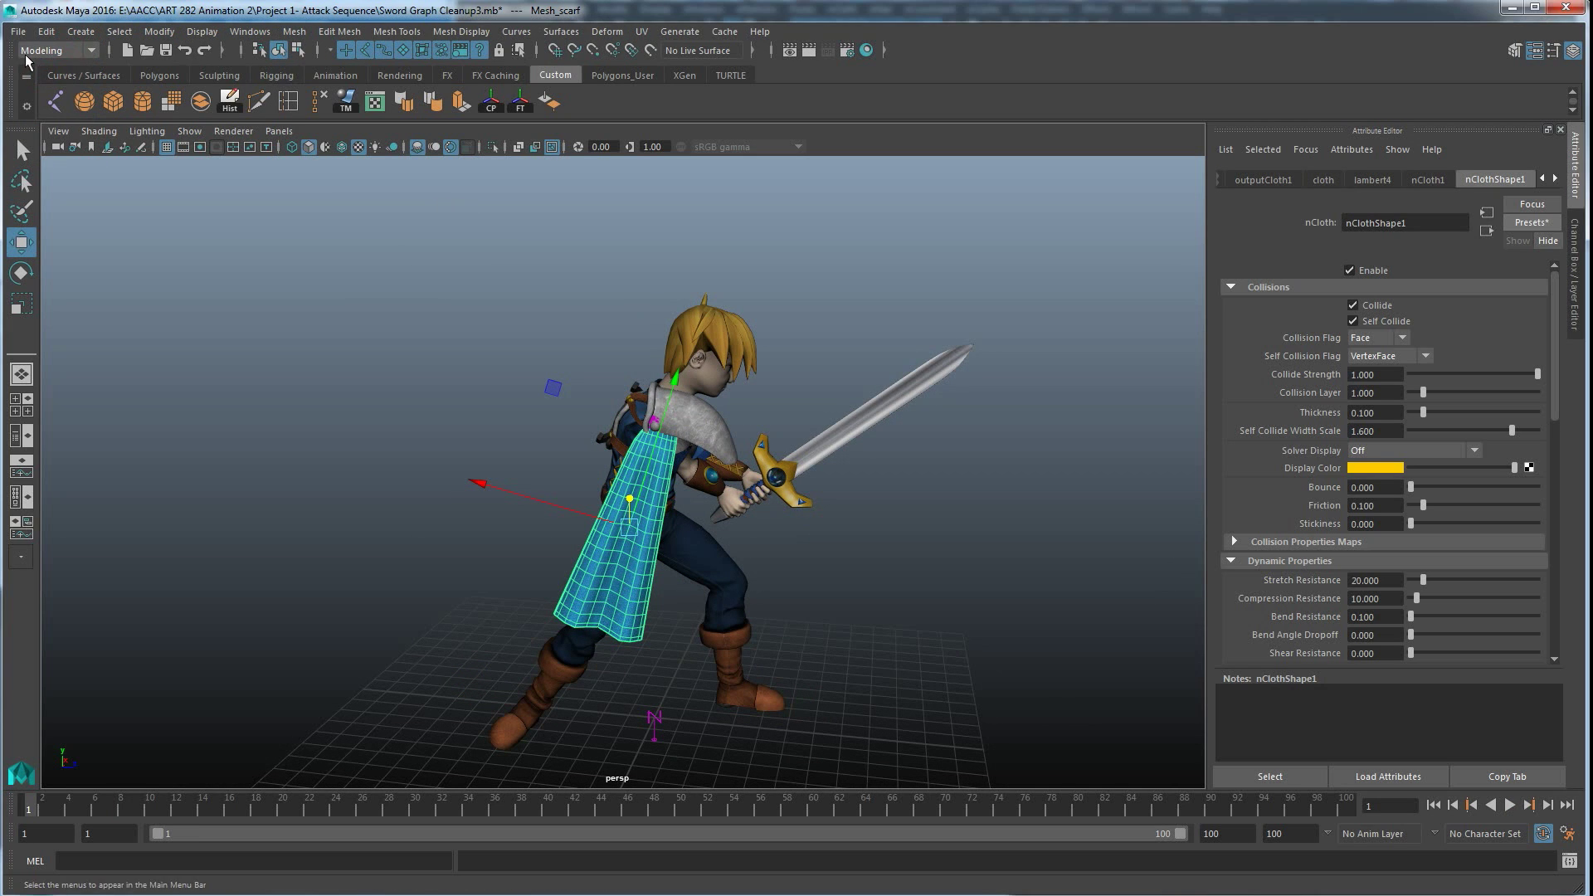
left_click(293, 31)
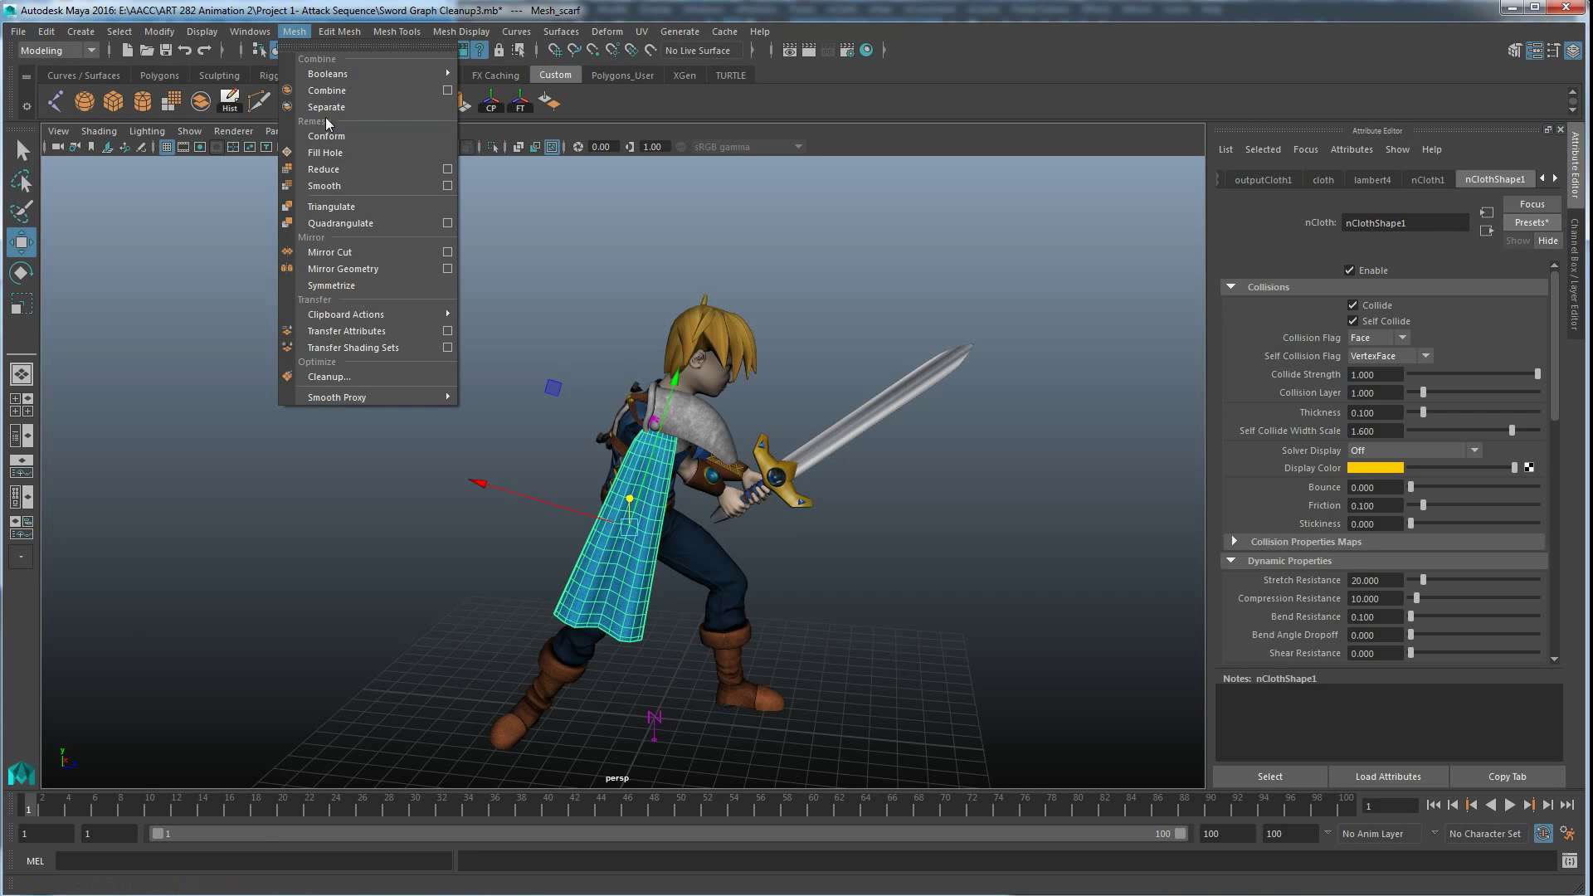
left_click(323, 185)
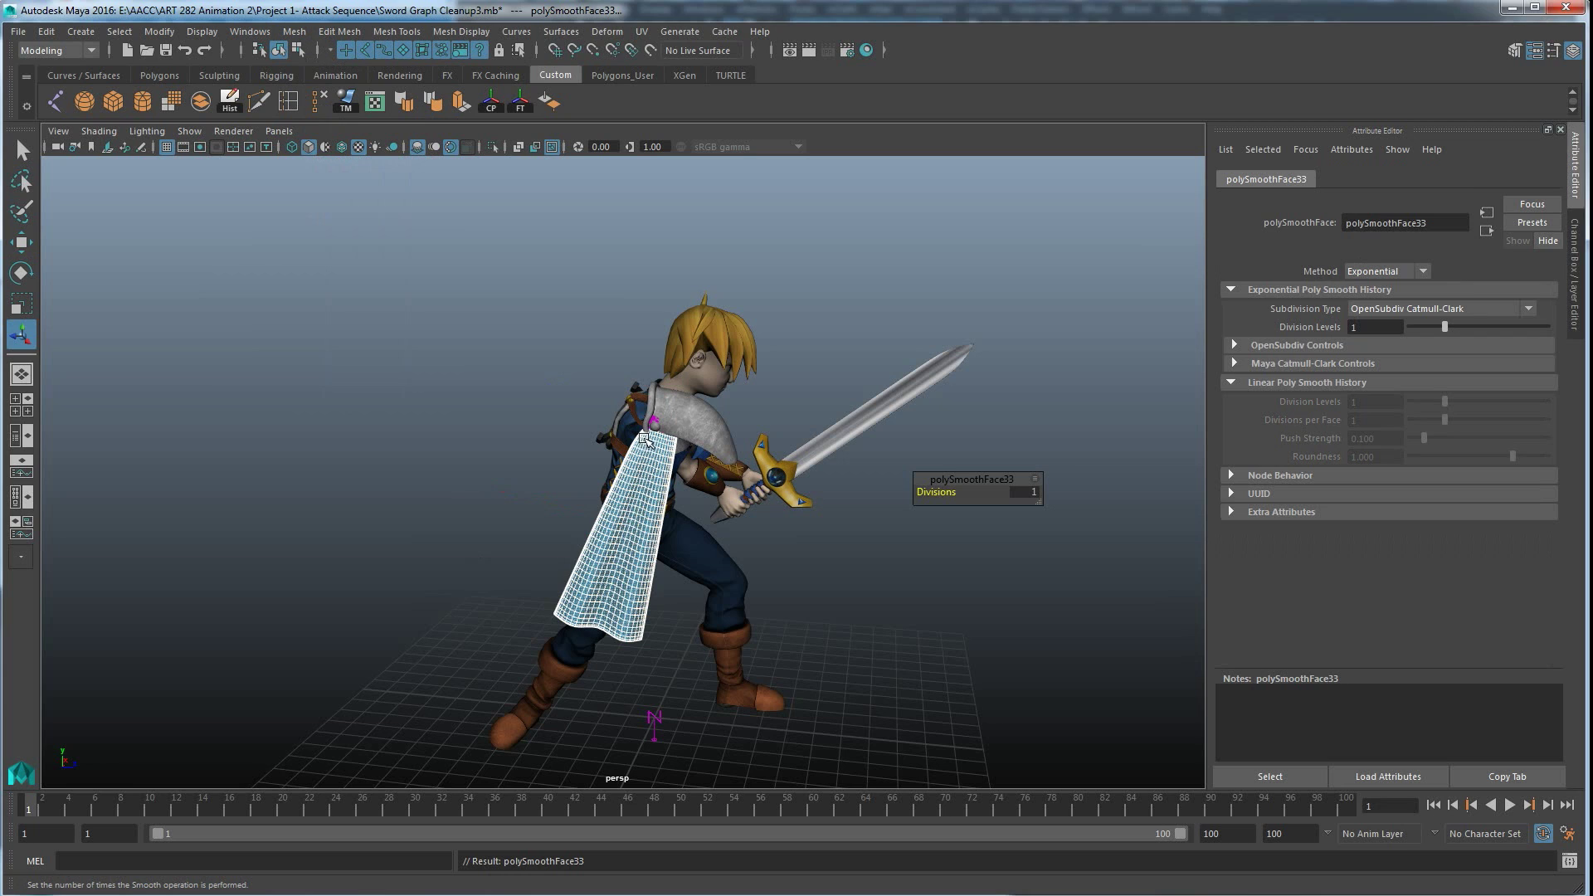
Deselect, return to the FX menu set, and reselect the cape to show its nCloth attributes.
left_click(507, 495)
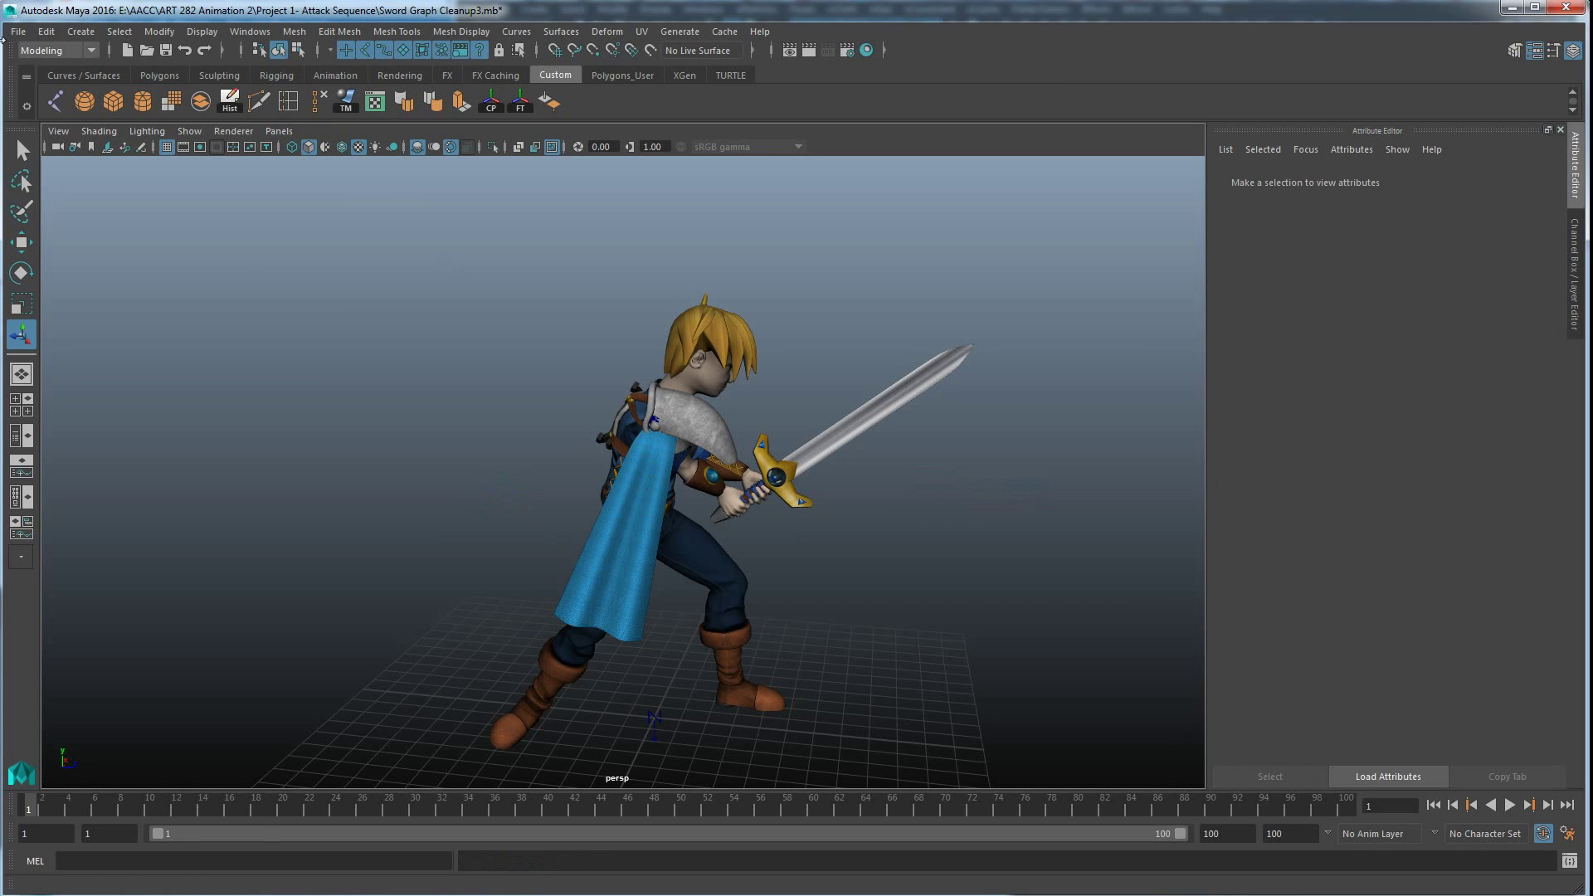
left_click(38, 50)
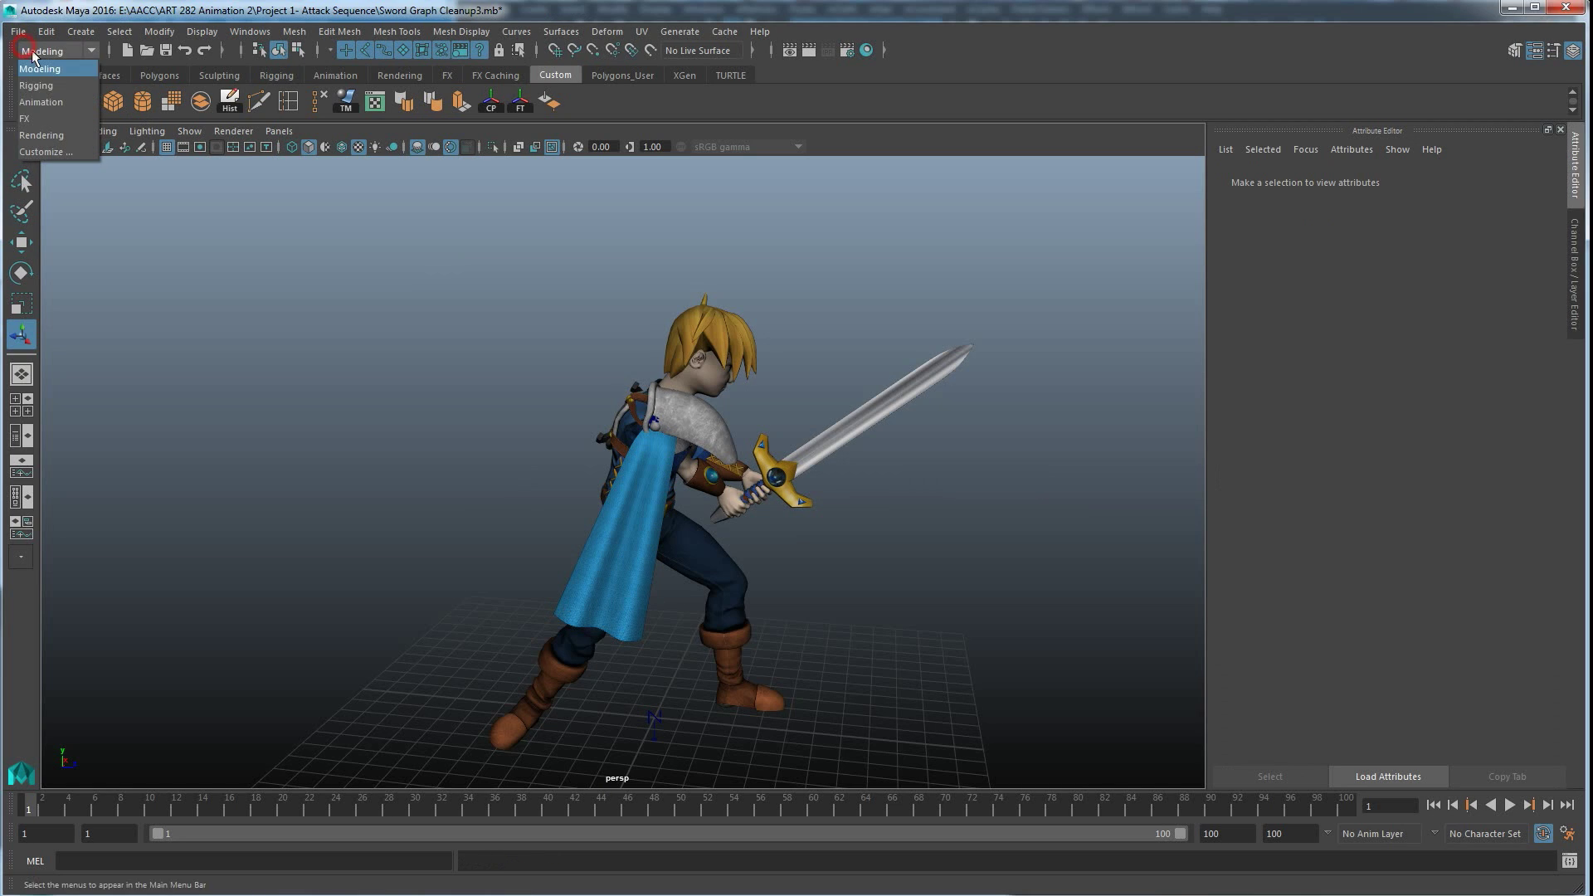
left_click(41, 114)
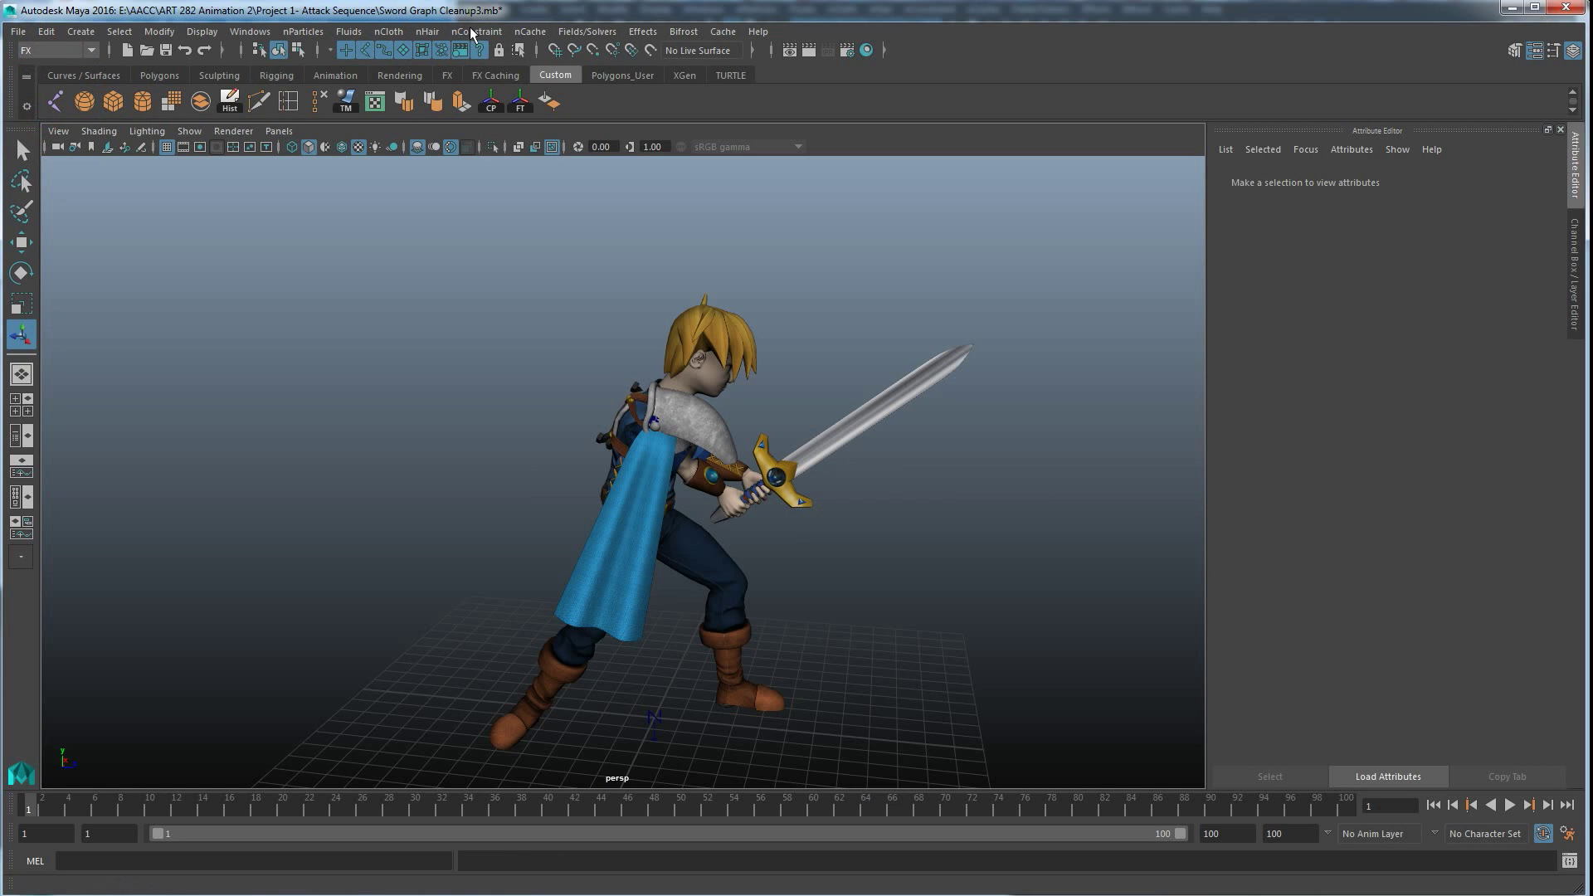
left_click(616, 543)
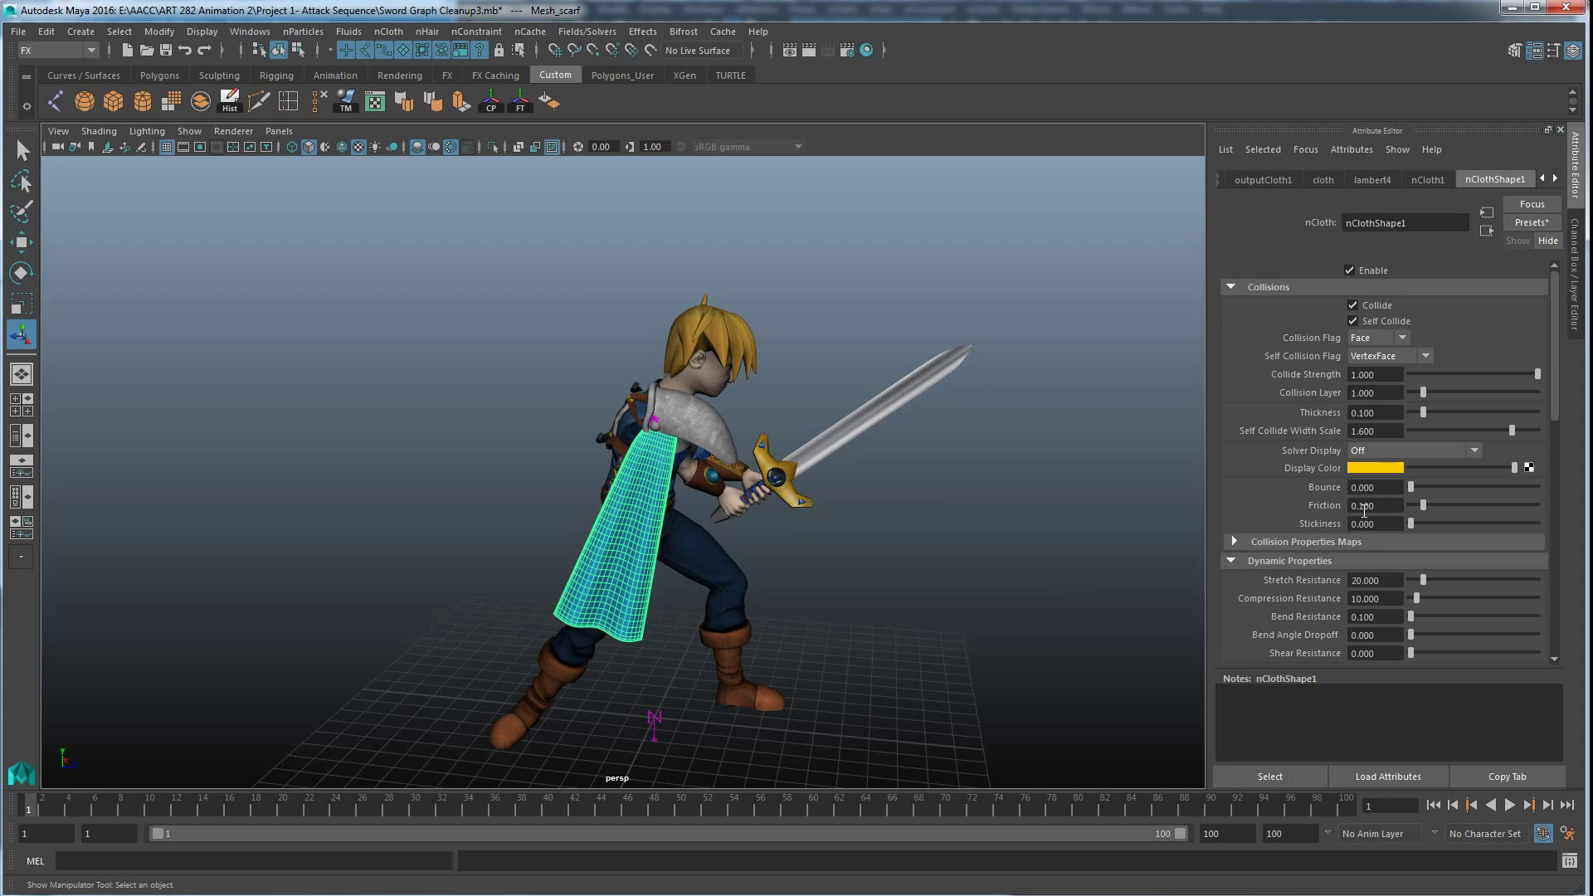
Set nClothShape1 Thickness to 0.056 and Self Collide Width Scale to 1.000, then play the simulation.
double_click(1390, 412)
type(".05")
type("6")
key("Return")
left_click(1387, 431)
type("1")
key("Return")
scroll(1460, 493, "down", 2)
scroll(1457, 507, "up", 2)
left_click(1510, 807)
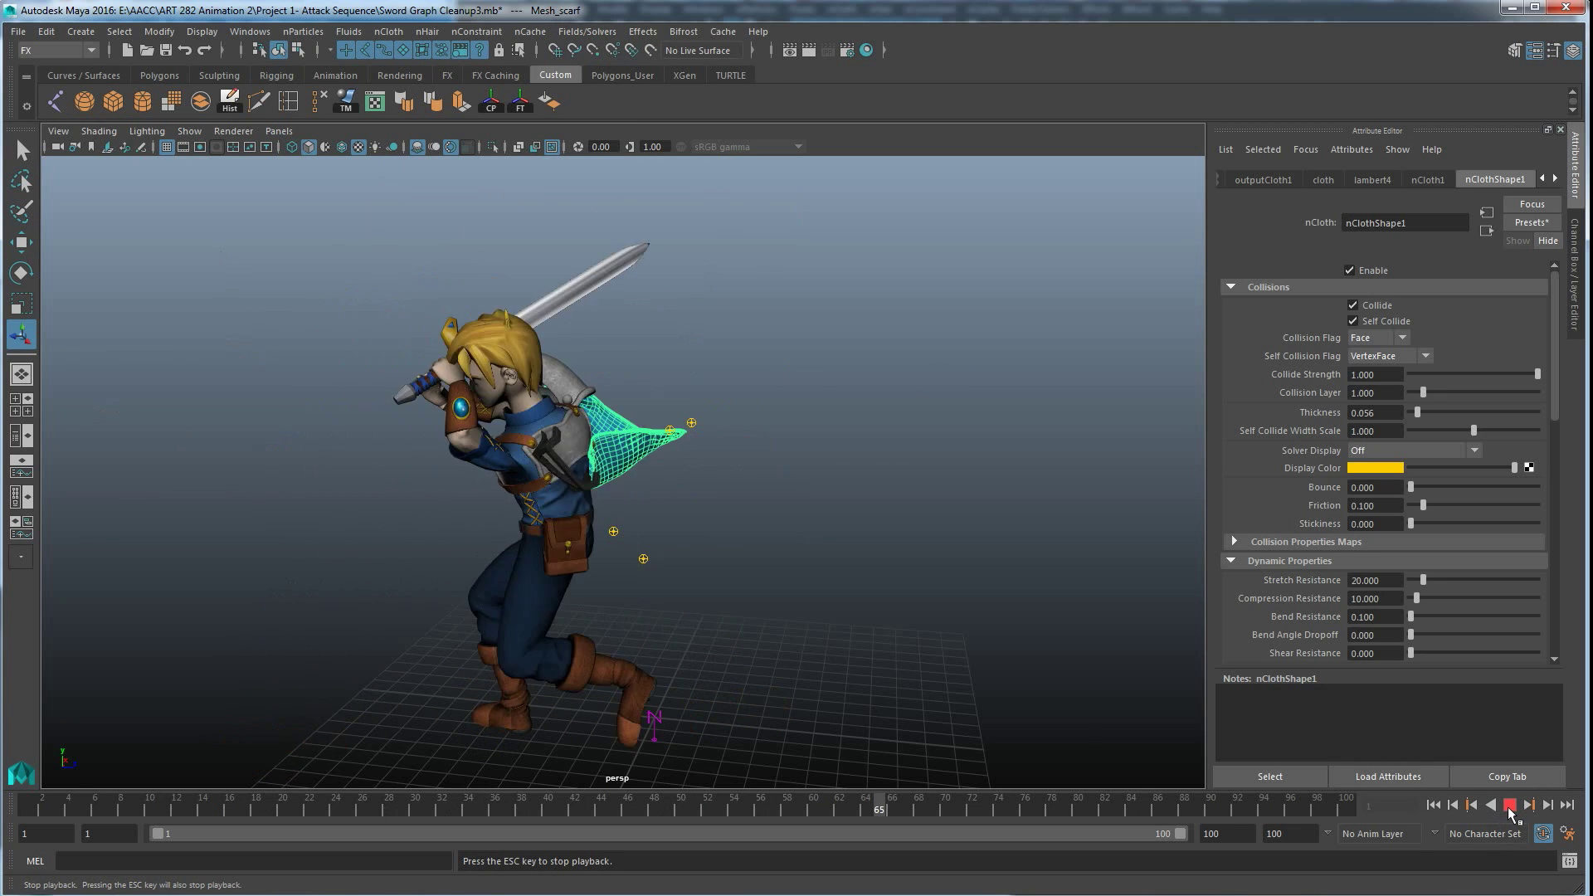
left_click(1510, 807)
left_click_drag(620, 430, 584, 372, "alt")
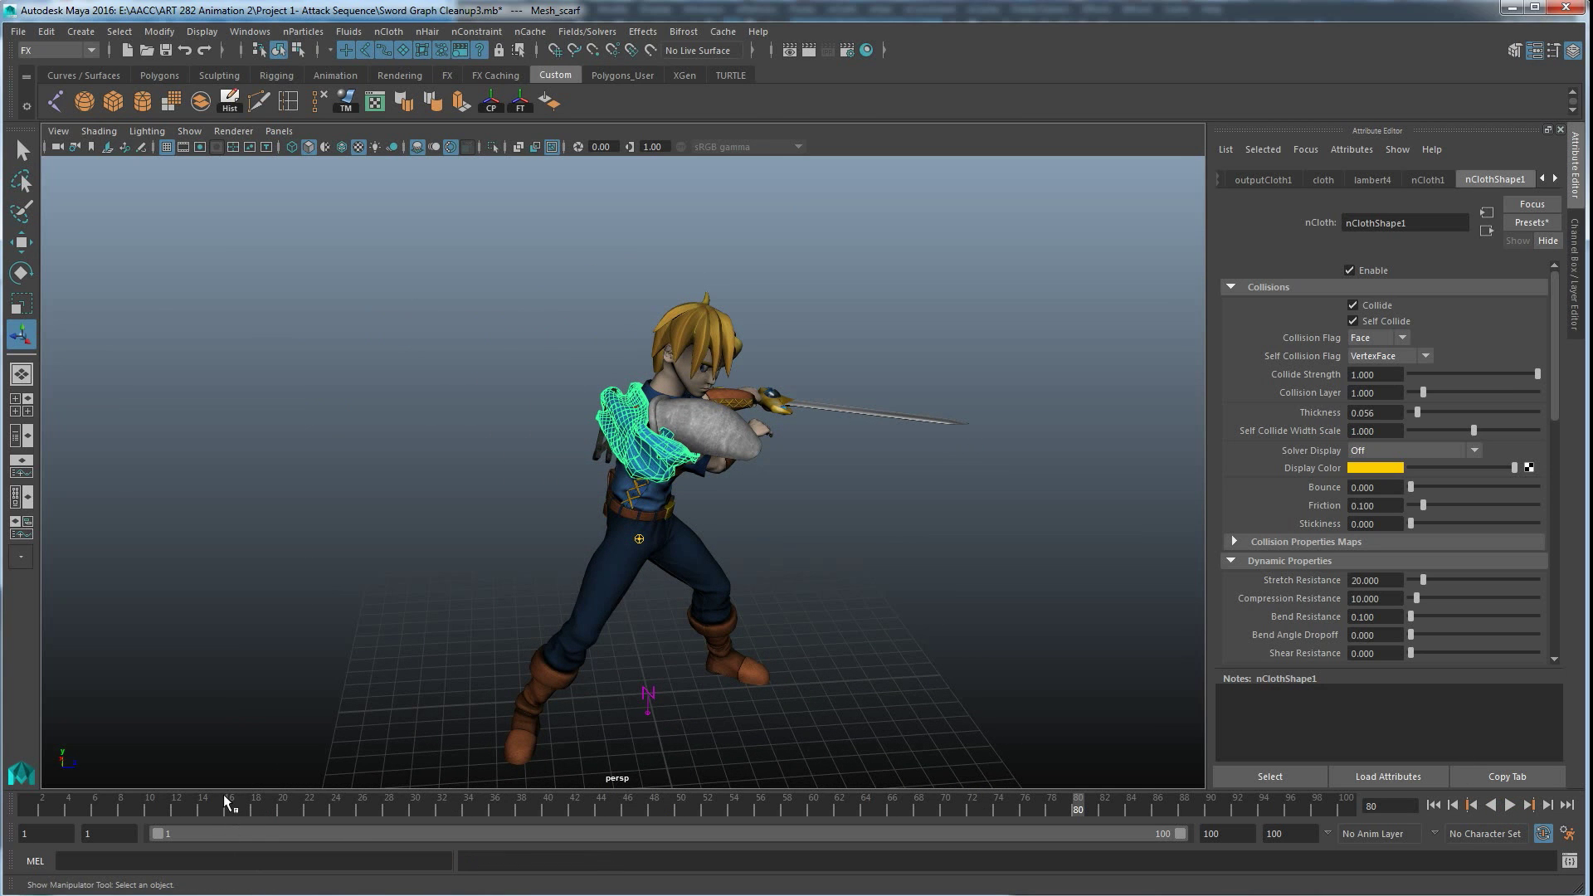
key("alt+shift+v")
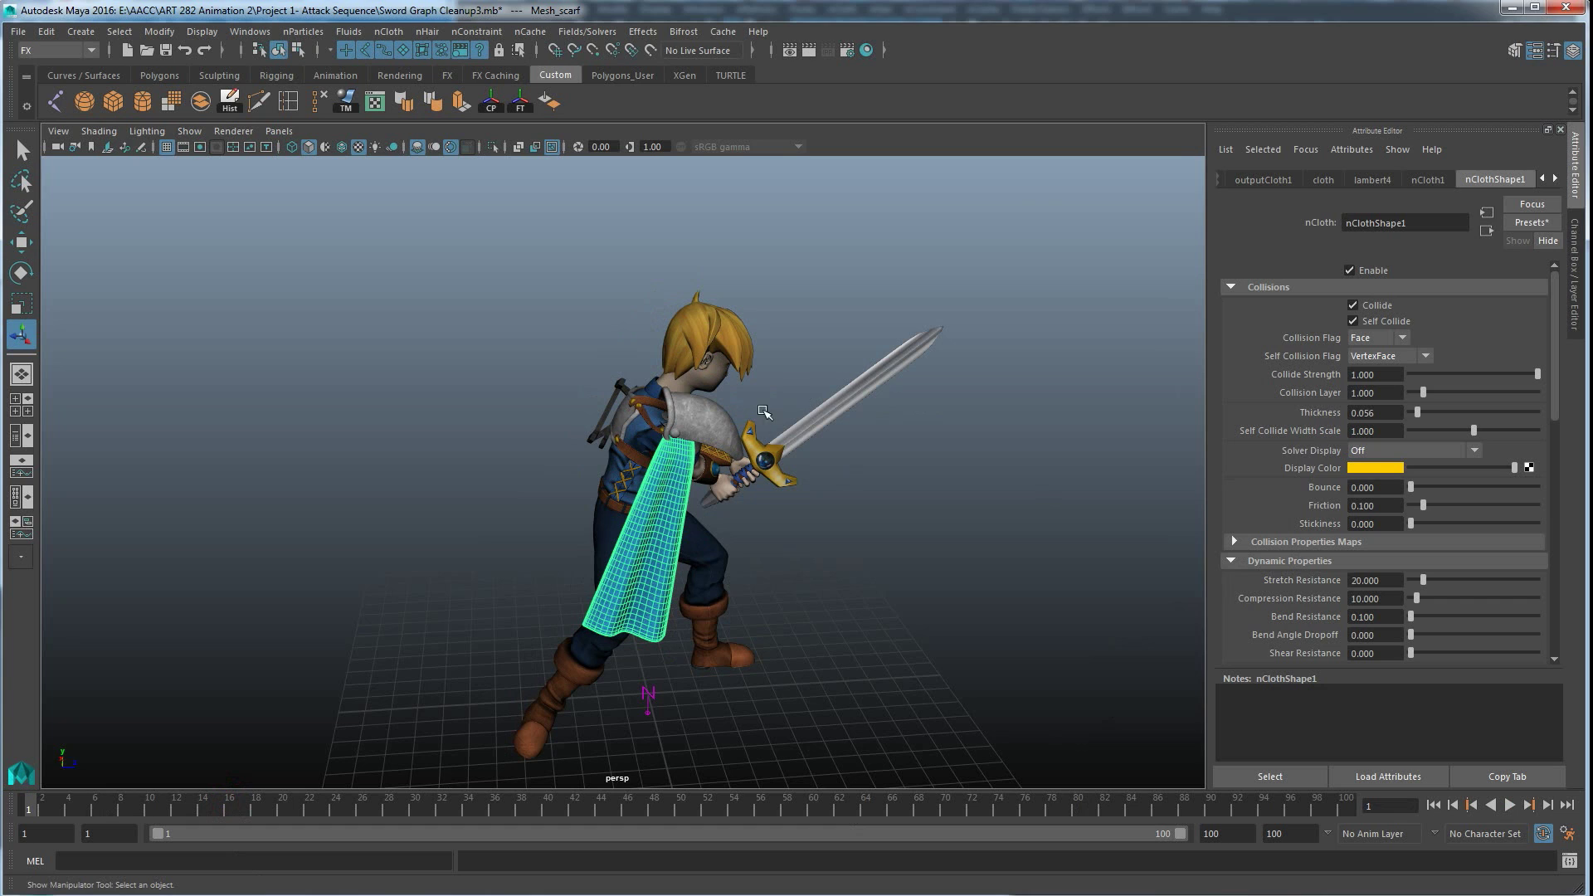
Replace the cape's nObject cache via nCache > Replace Caches, choosing Replace Existing.
left_click(528, 31)
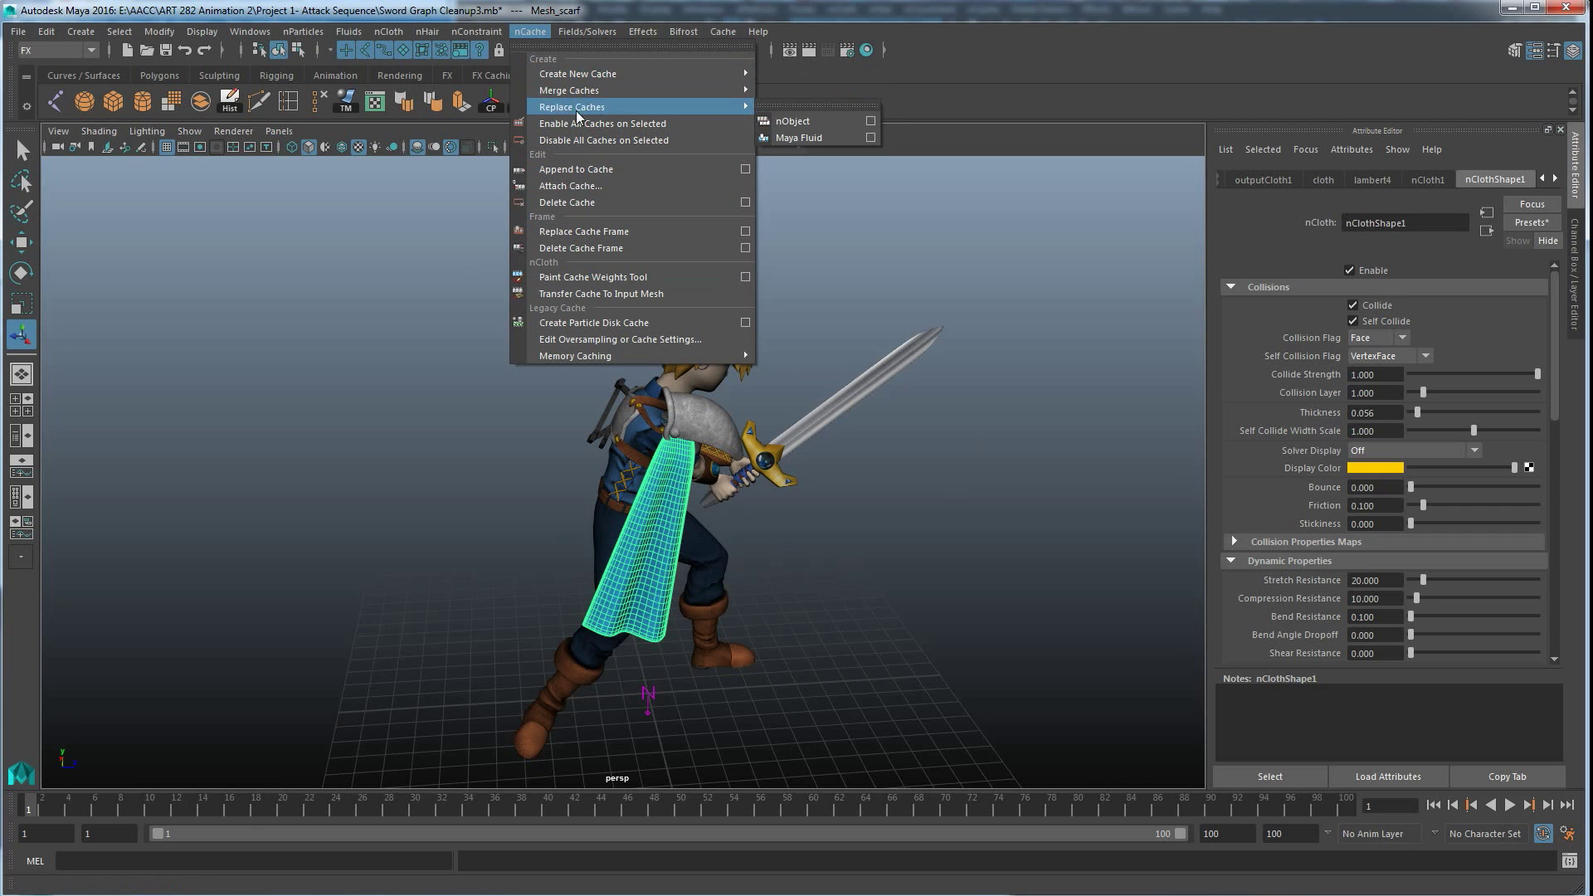
mouse_move(572, 107)
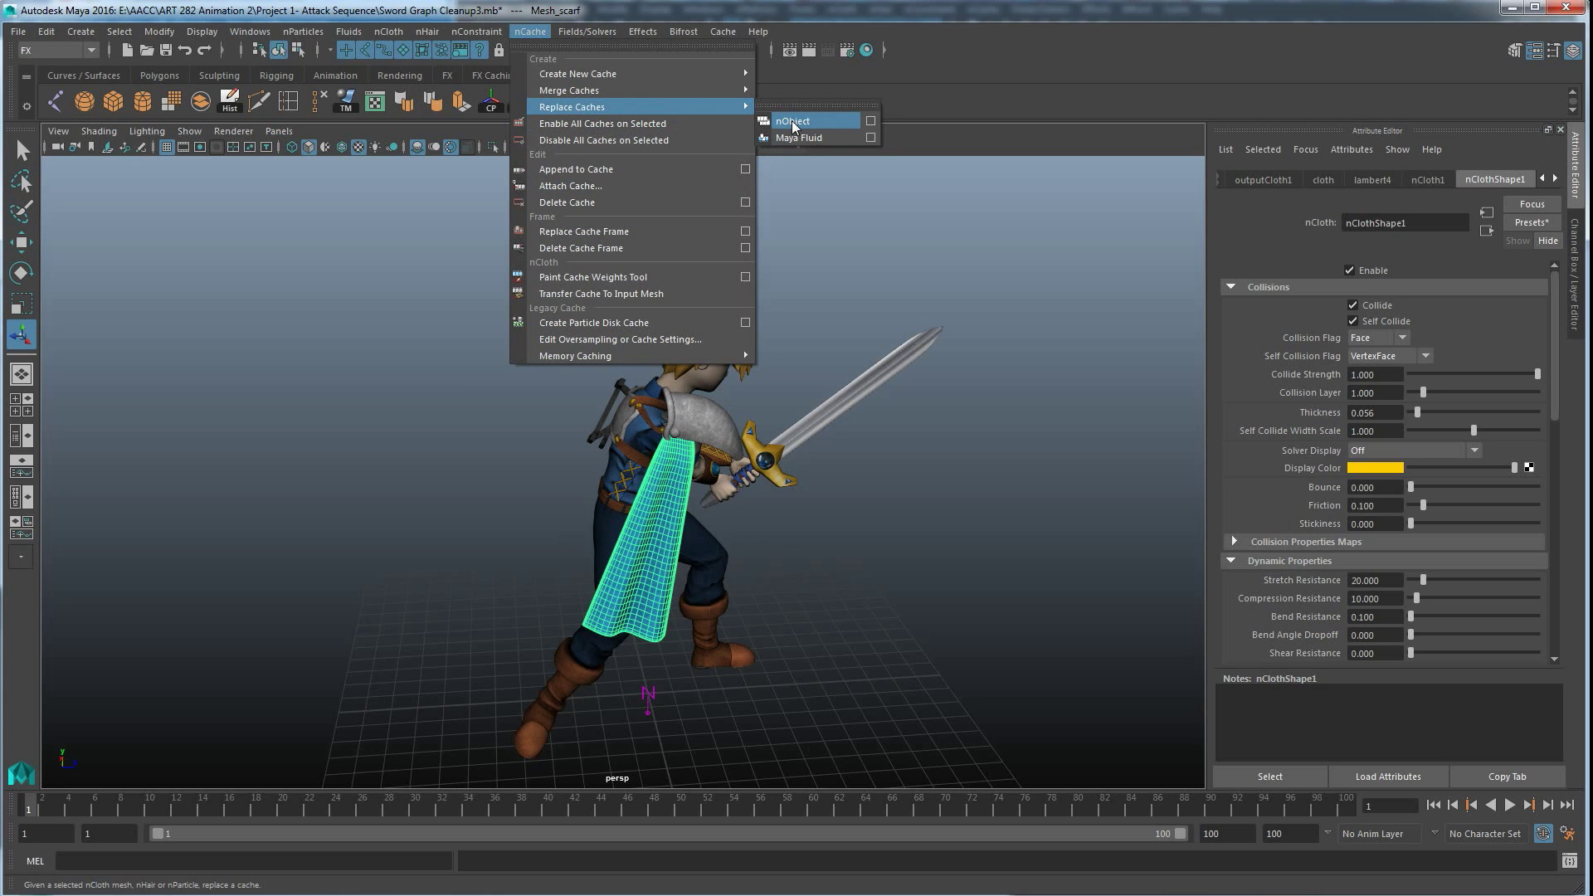
left_click(794, 122)
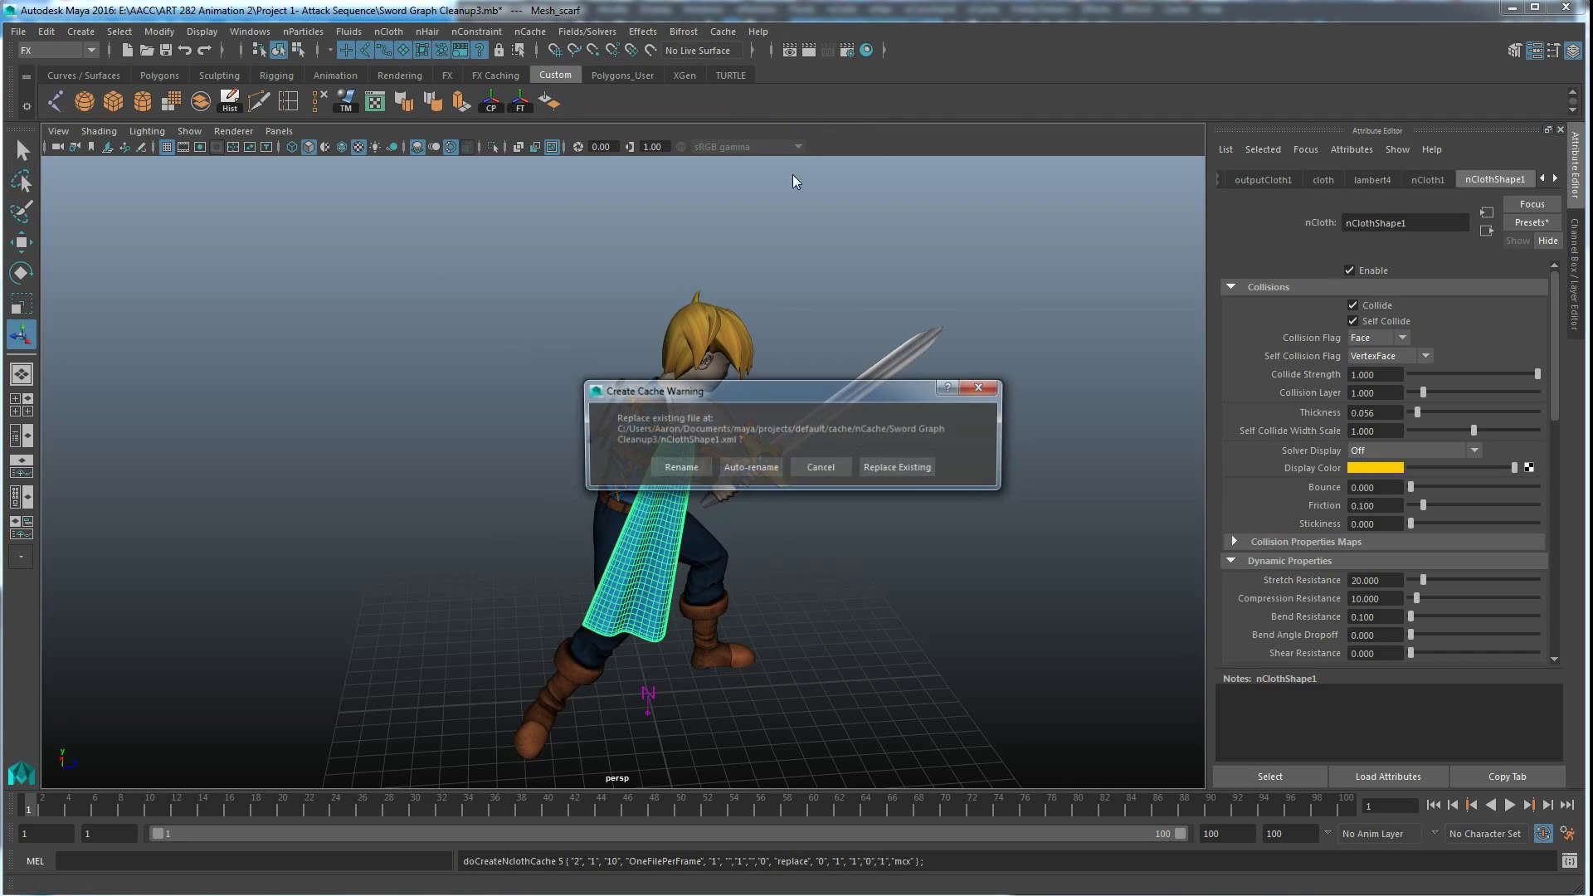
left_click(908, 468)
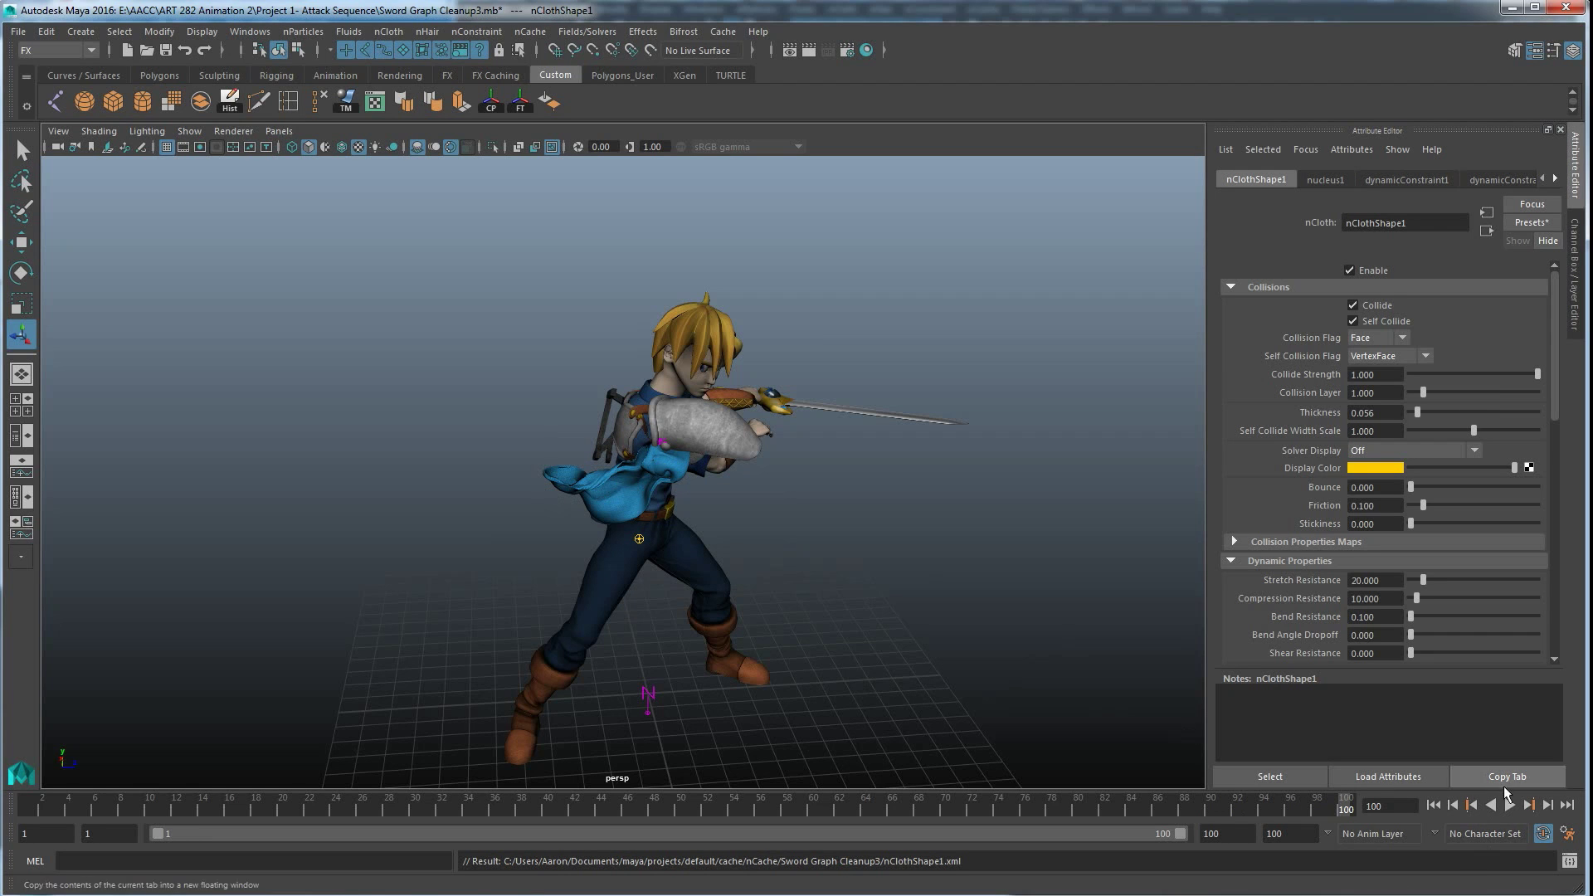
Play the cached scarf animation, orbiting to face the character, and stop at frame 43.
left_click(1512, 806)
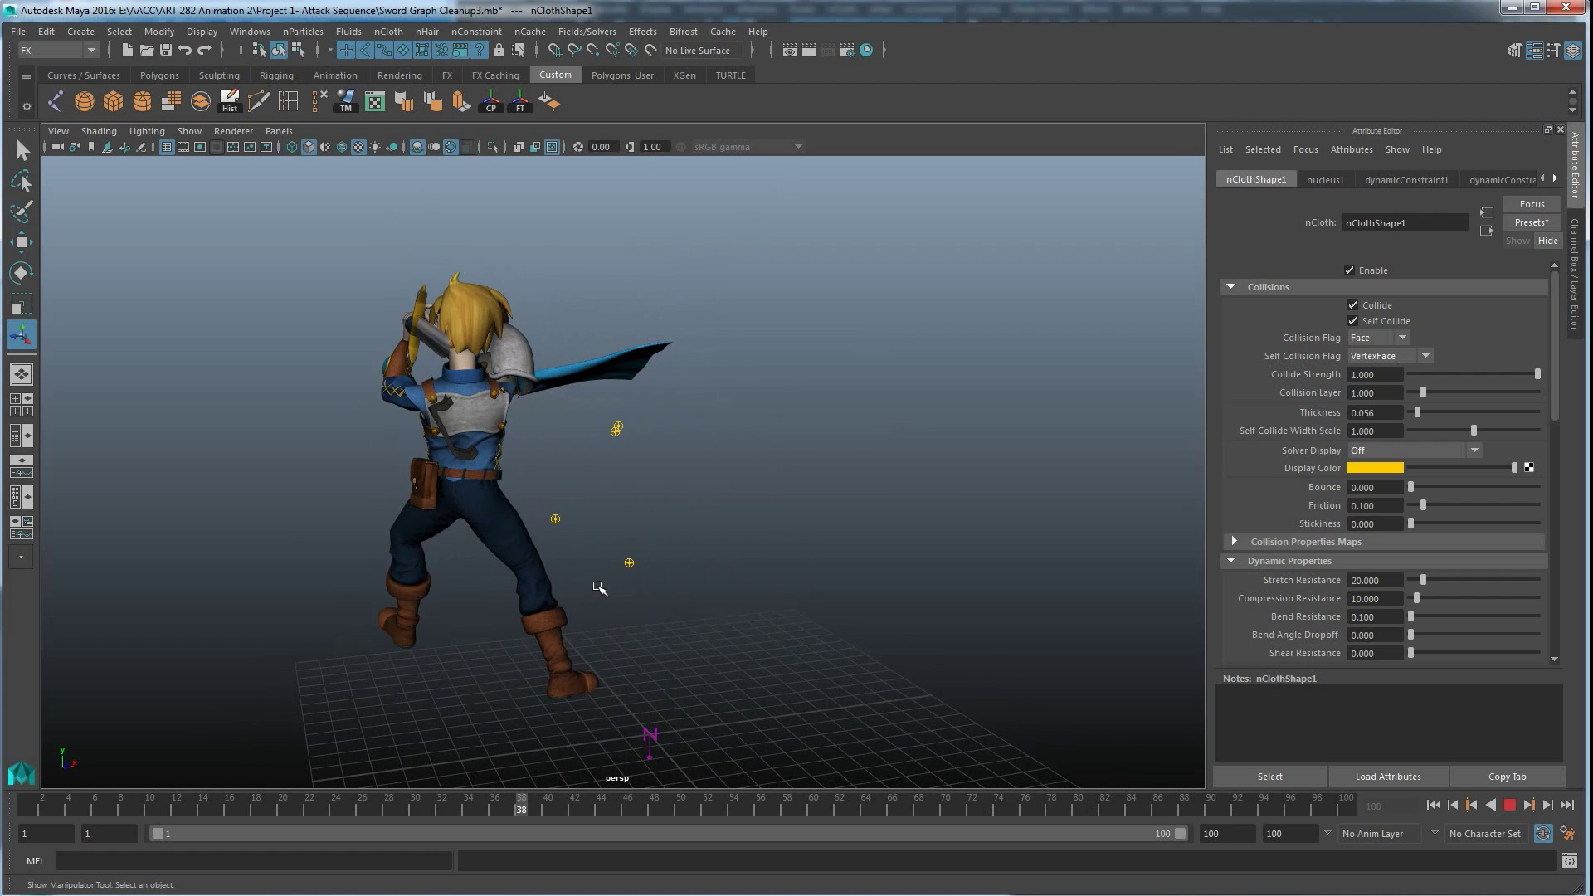
left_click_drag(599, 589, 709, 606, "alt")
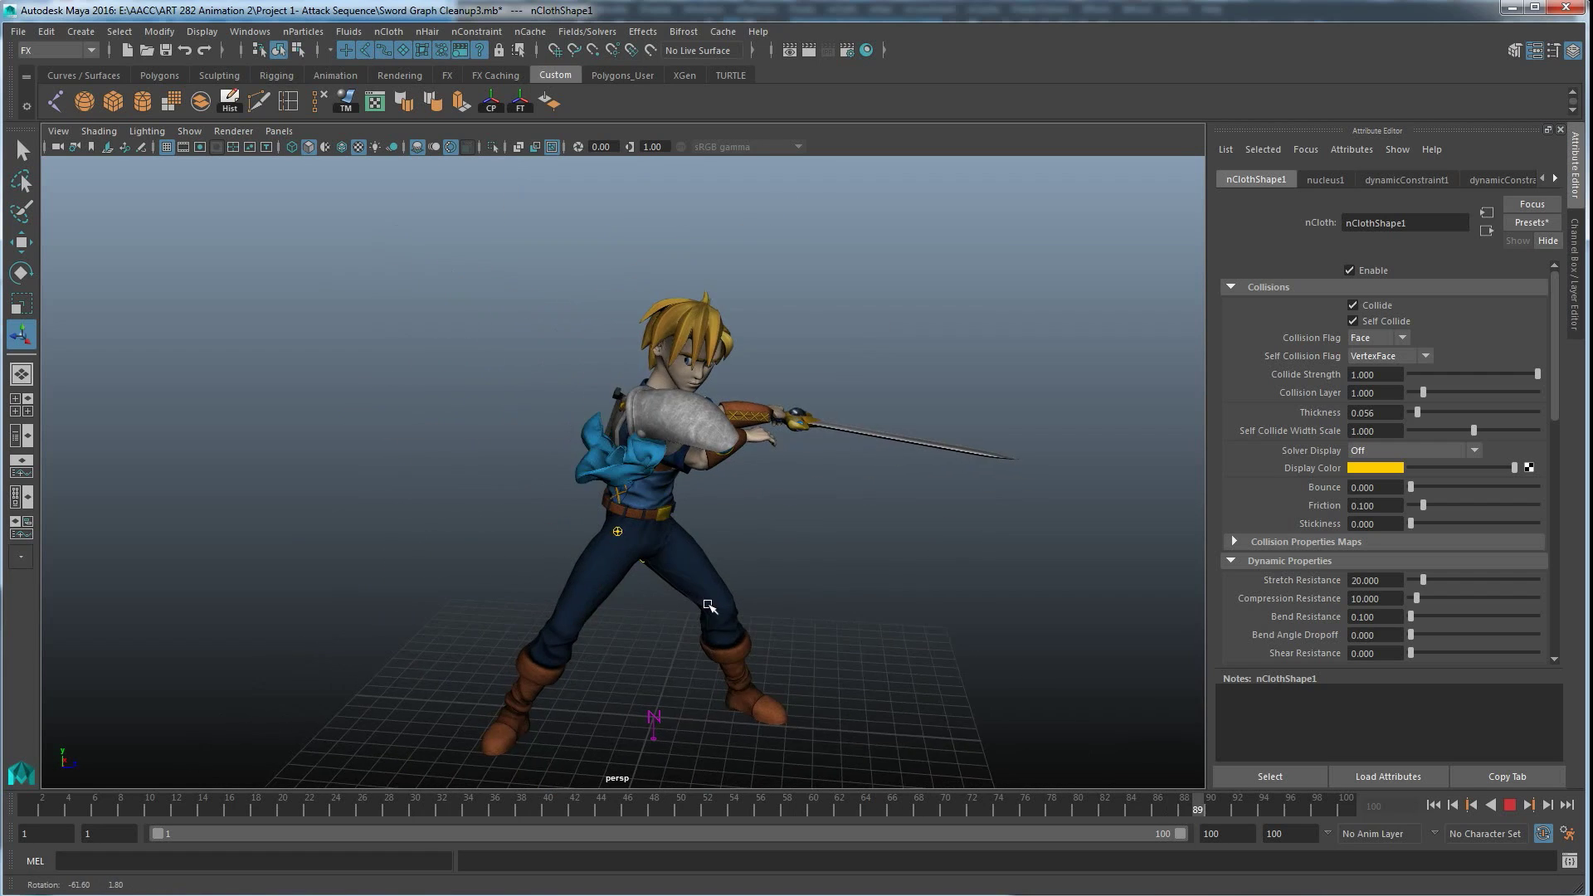
scroll(709, 607, "down", 3)
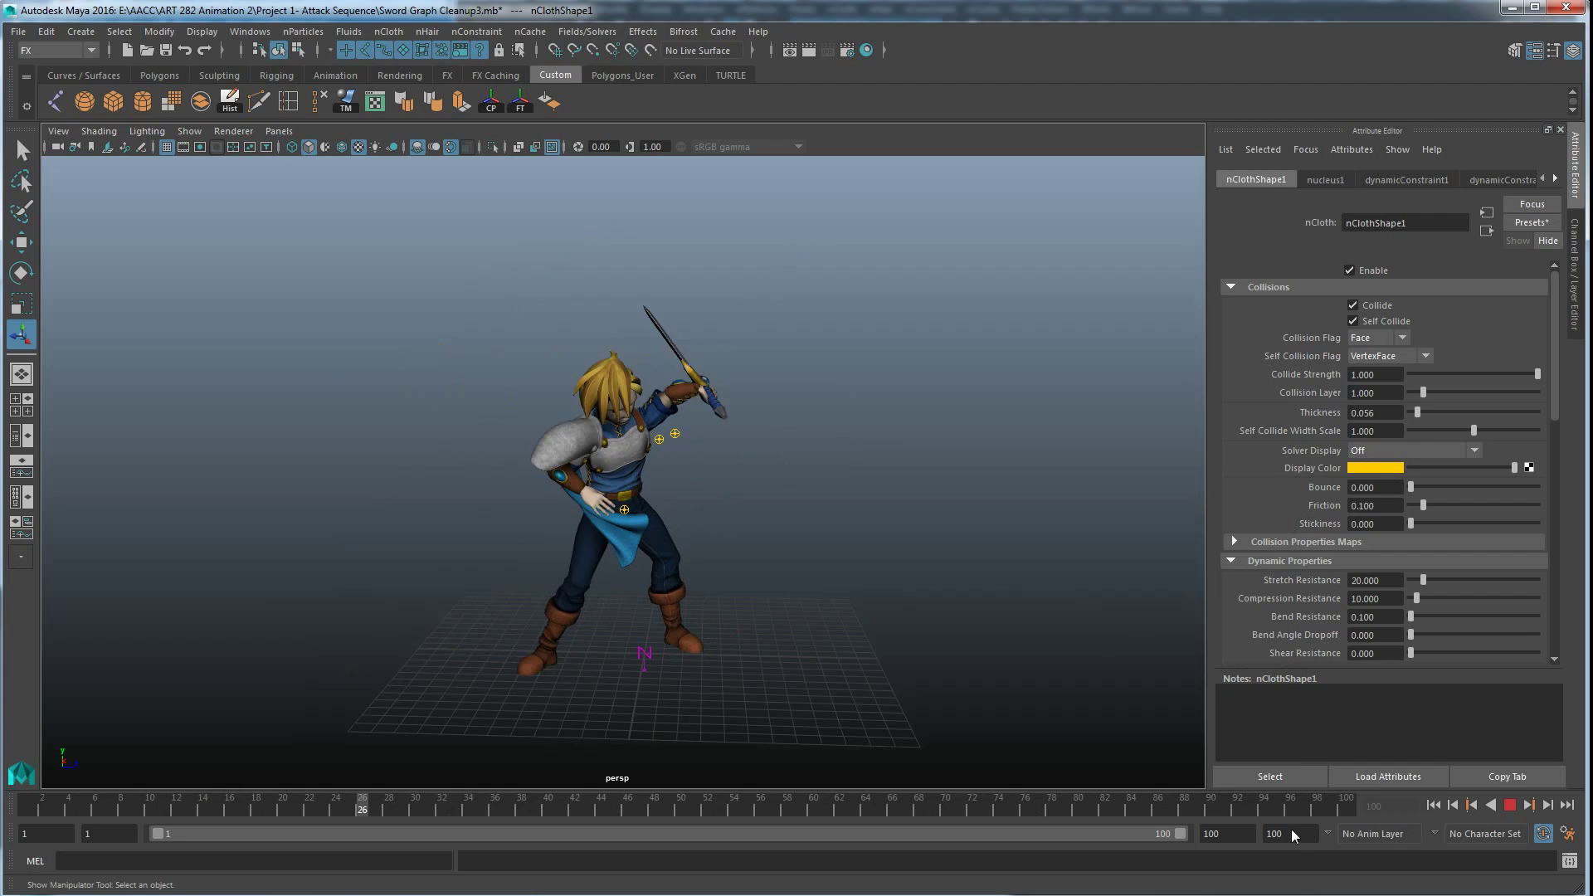
left_click(1512, 807)
right_click(1078, 806)
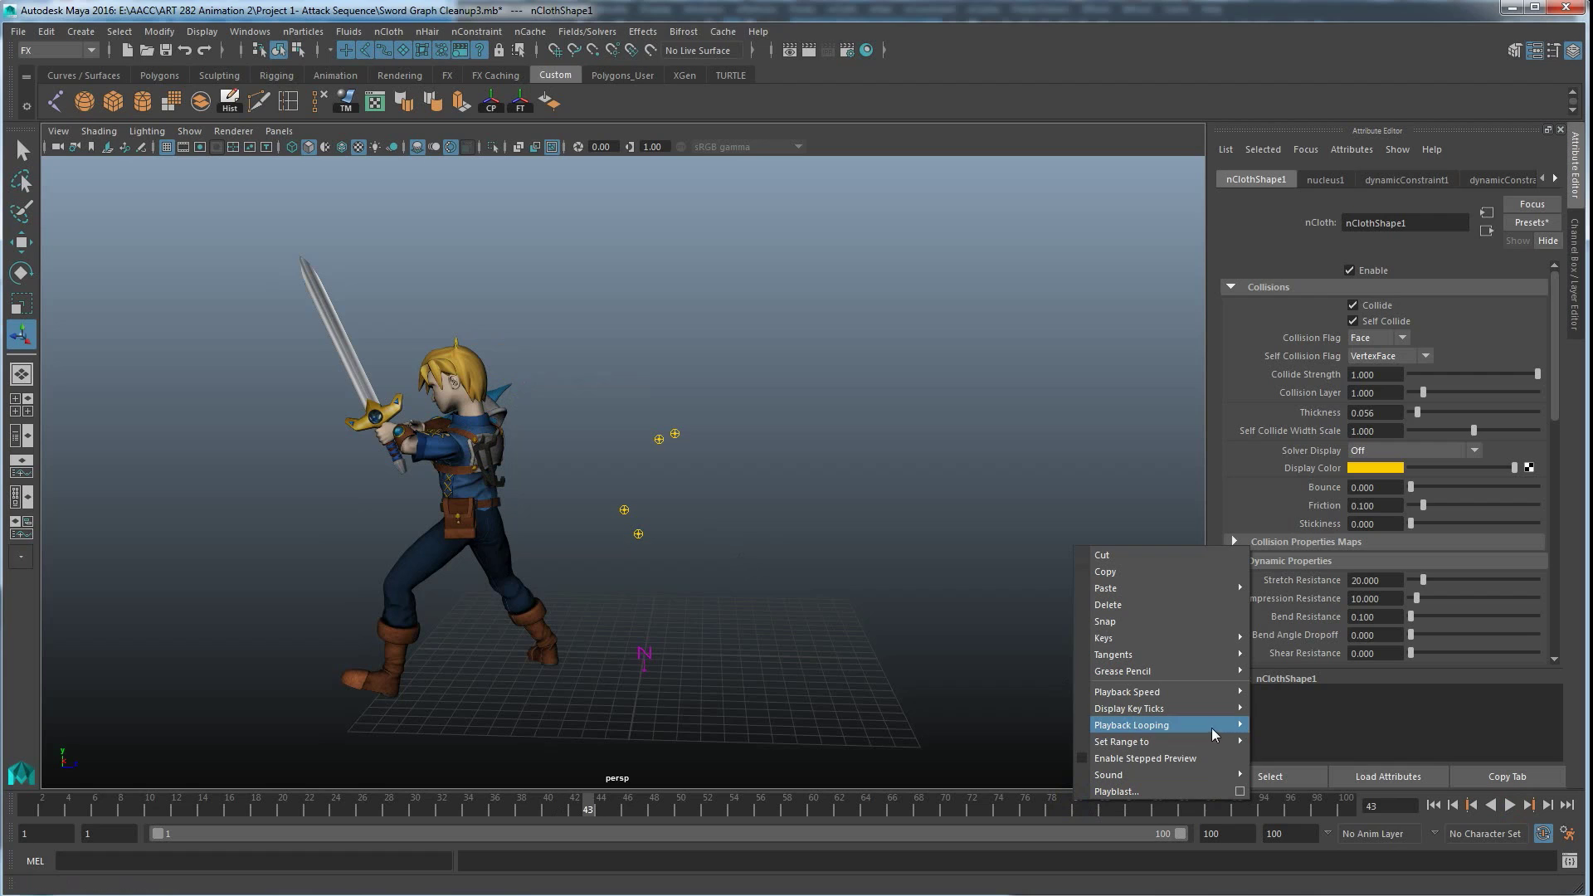
Open and close the Playblast Options (QuickTime H.264, quality 100) without changes.
left_click(1238, 792)
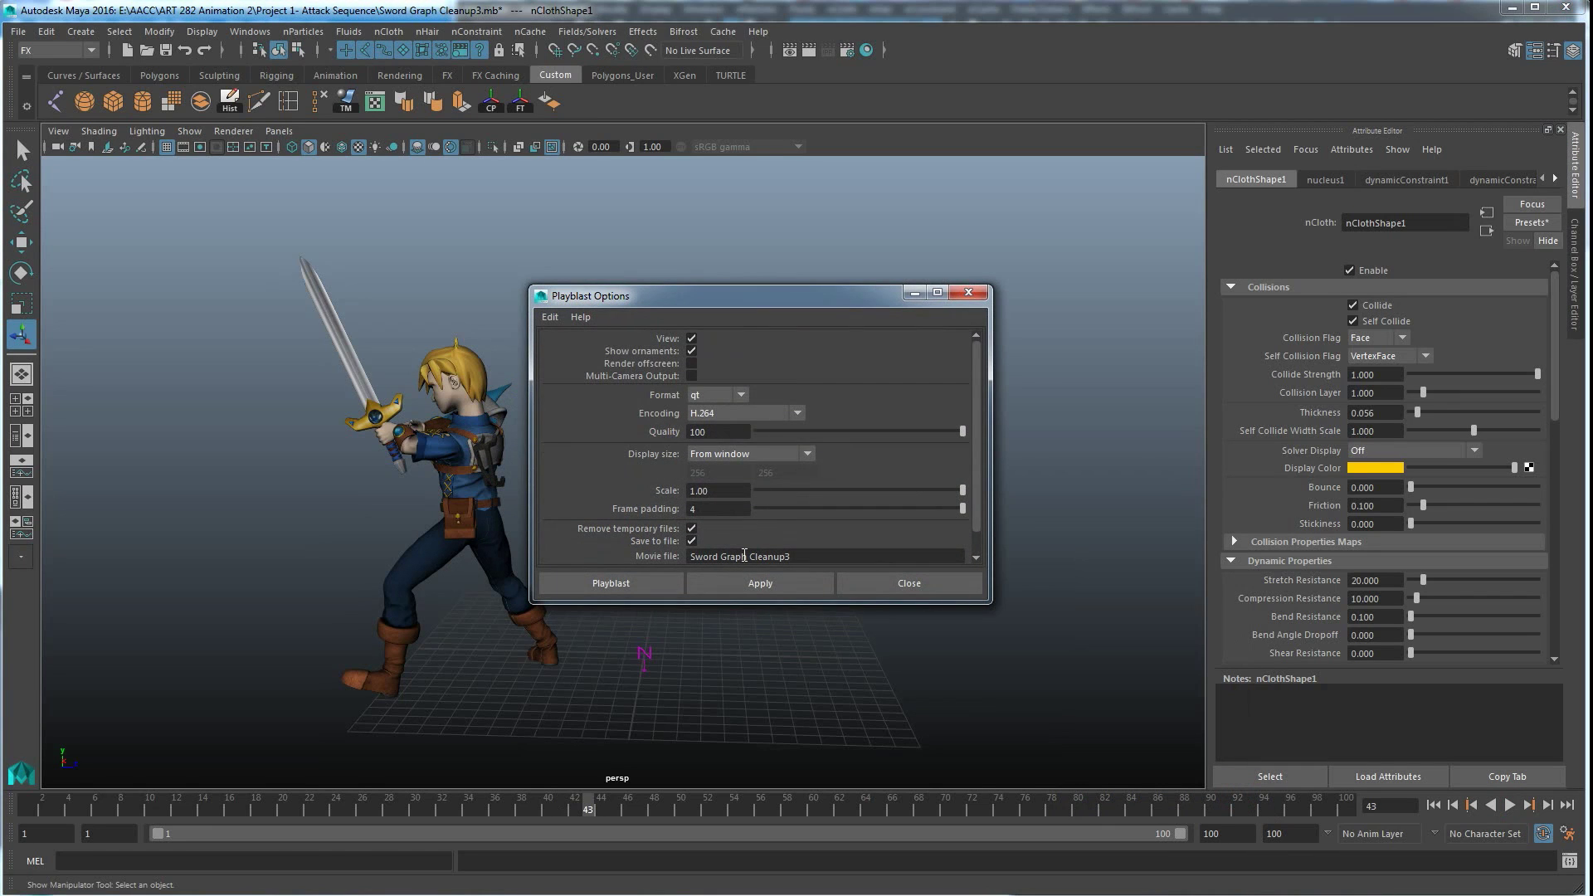
left_click(884, 595)
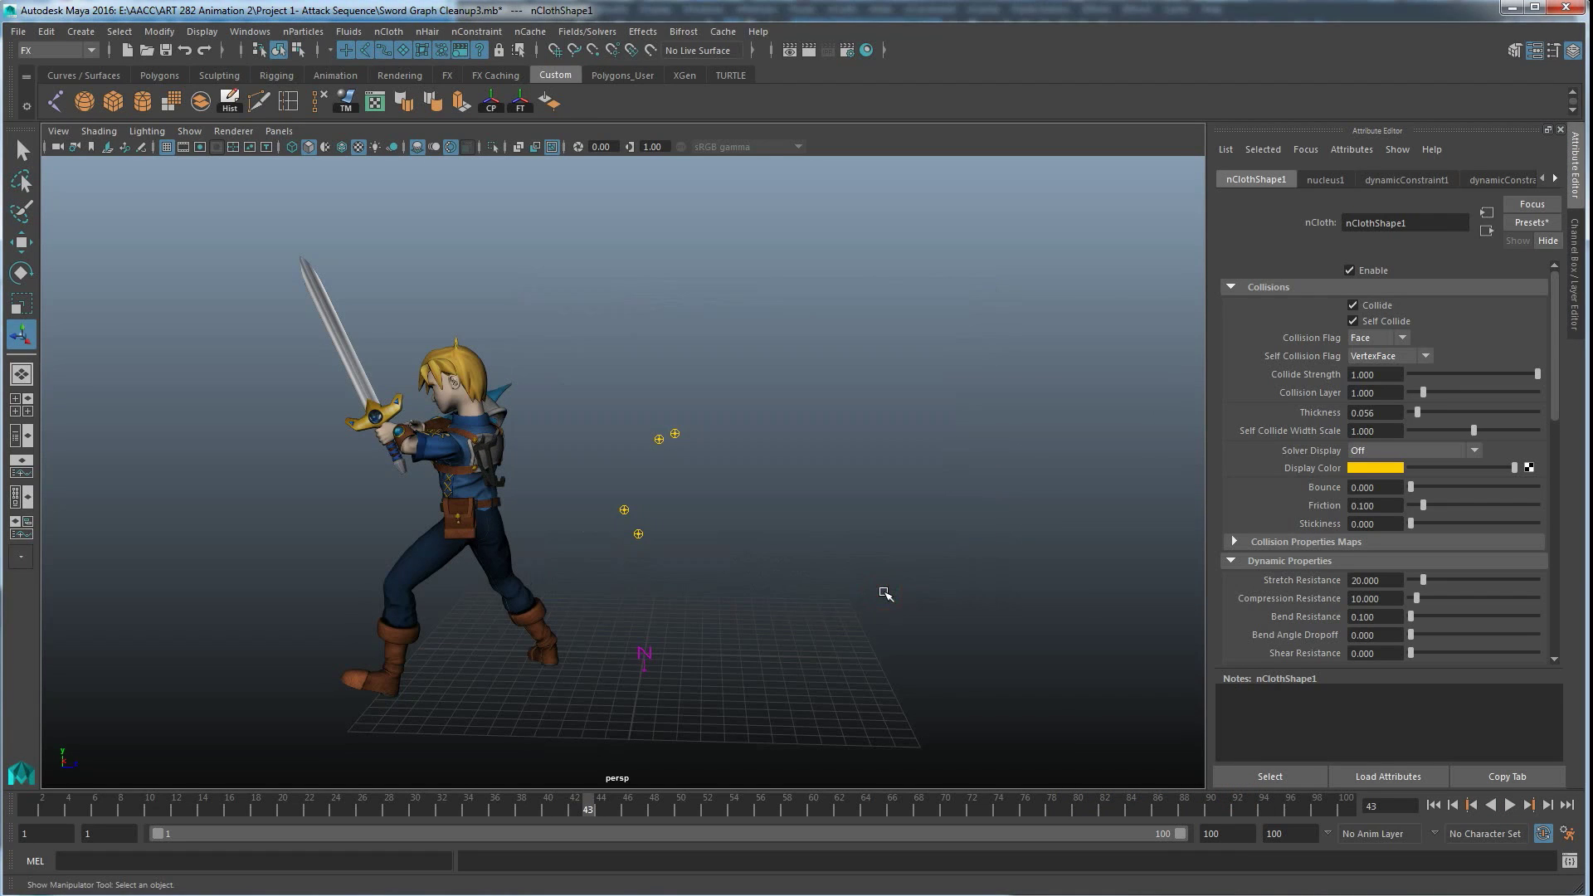